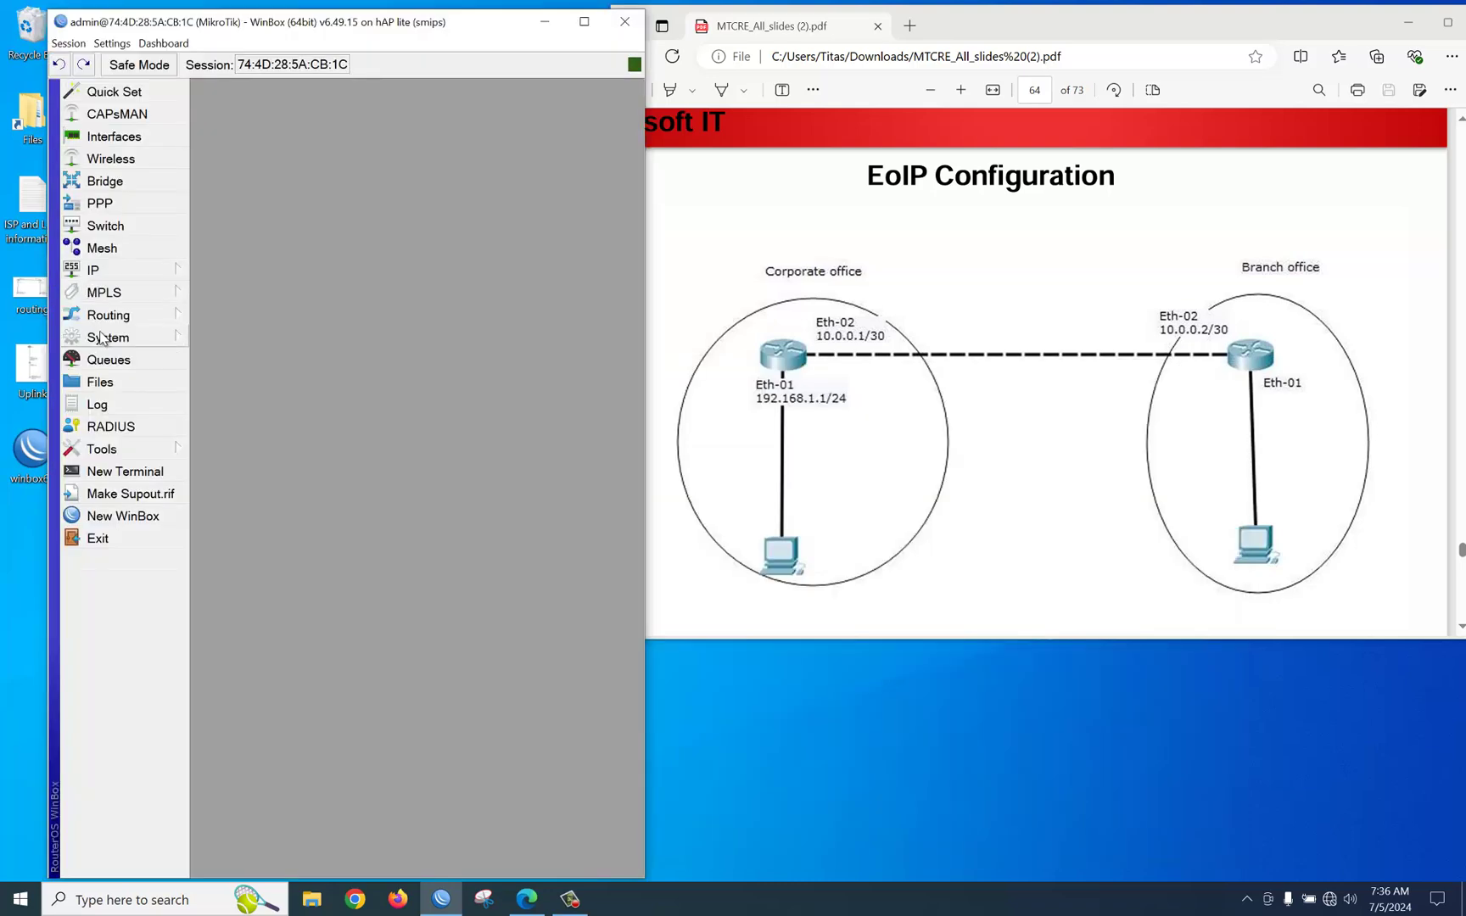
Set the first router's system identity to 'Corporate router'
left_click(105, 339)
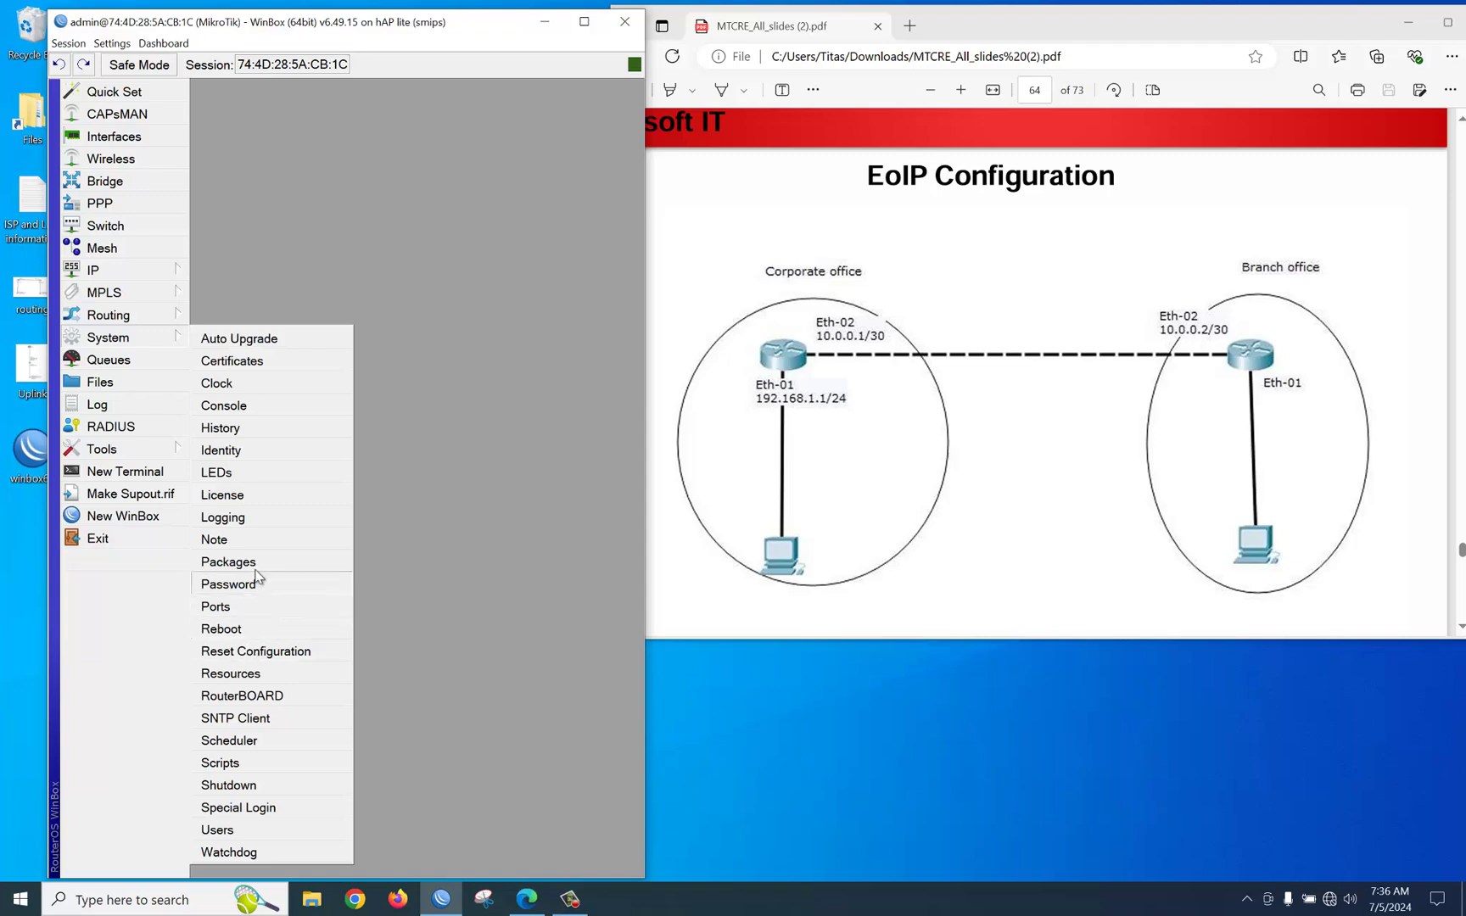
left_click(230, 448)
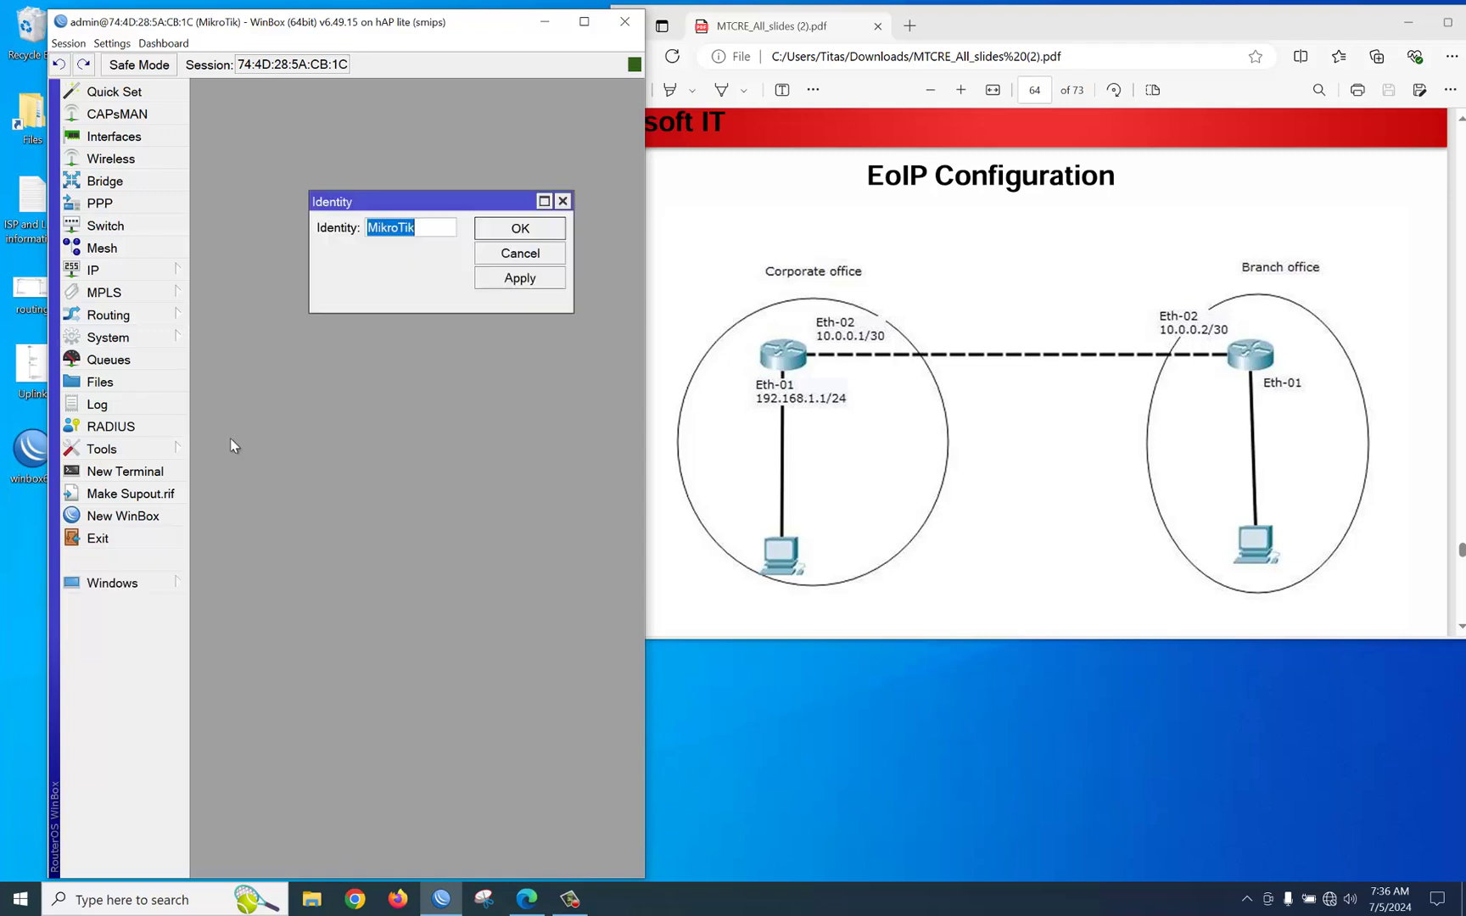
type("Cor")
type("porate router")
left_click(520, 281)
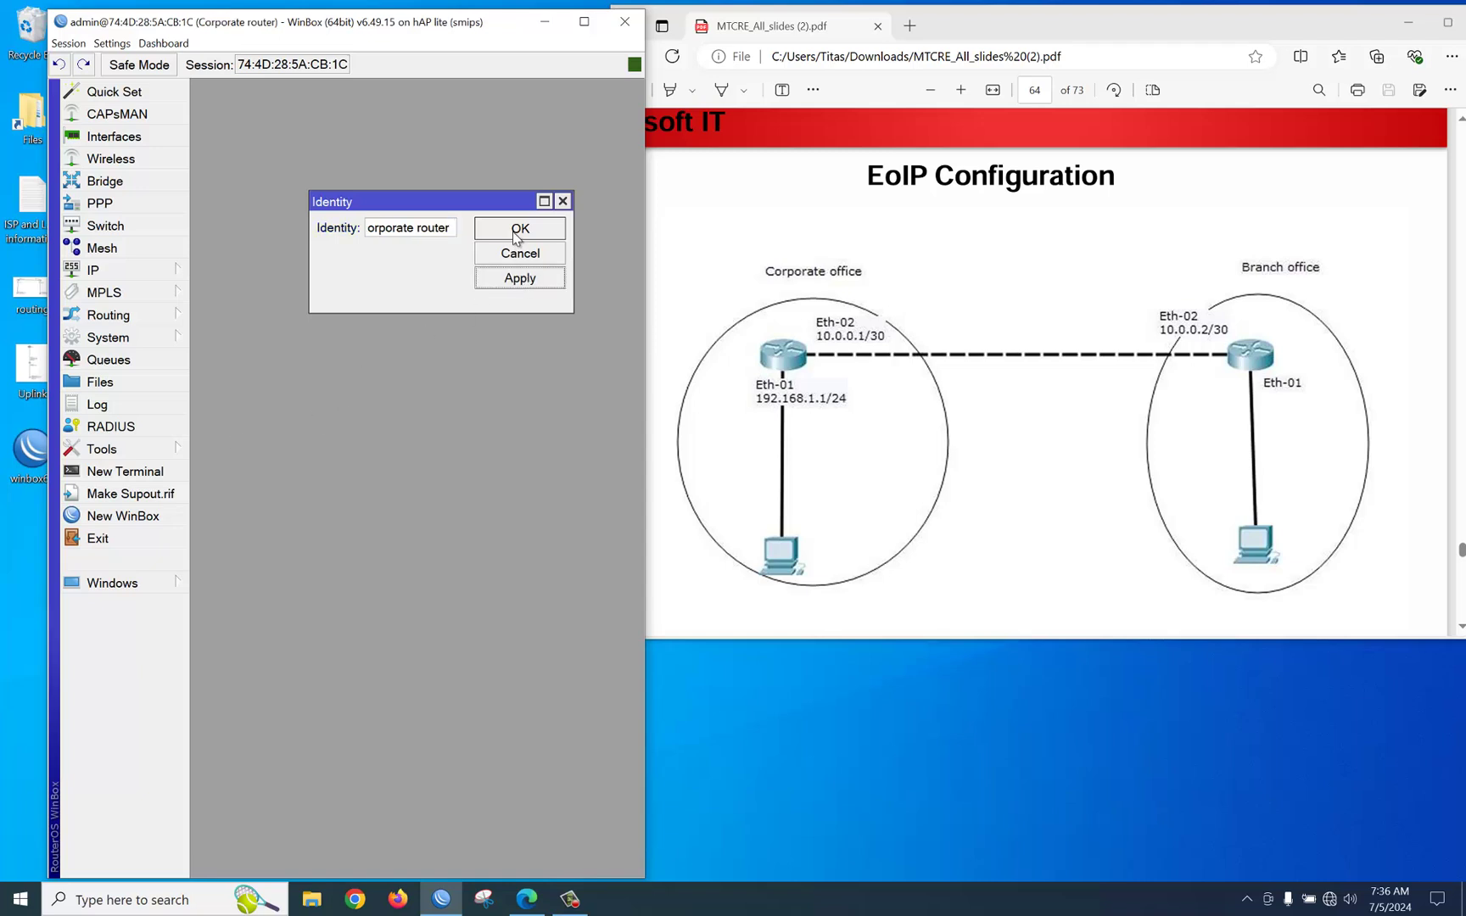
left_click(518, 230)
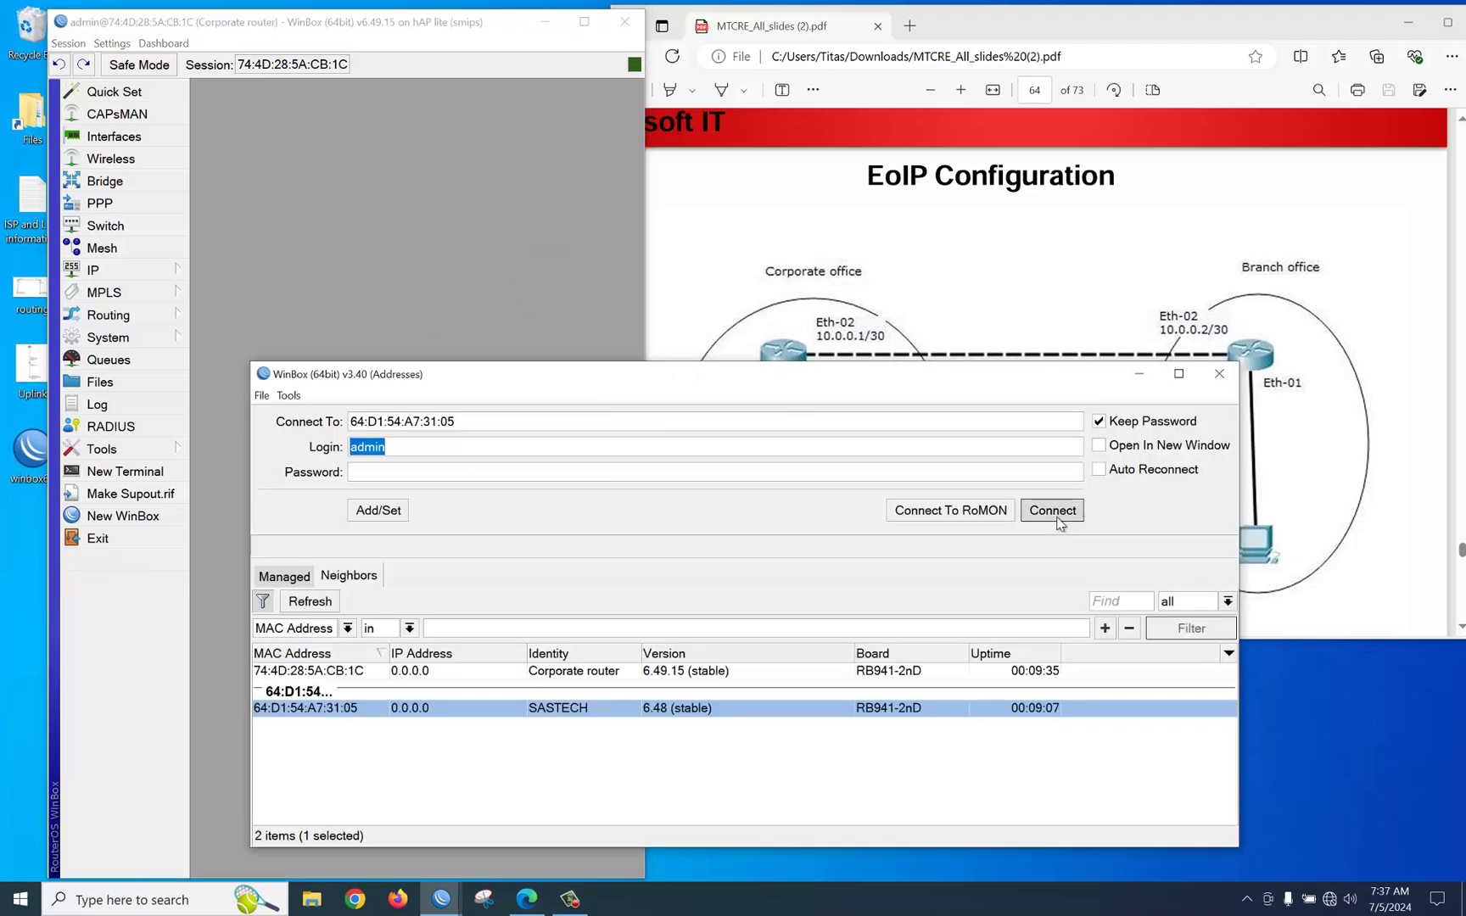
Connect to the second router and set its identity to 'Branch router'
left_click(1052, 510)
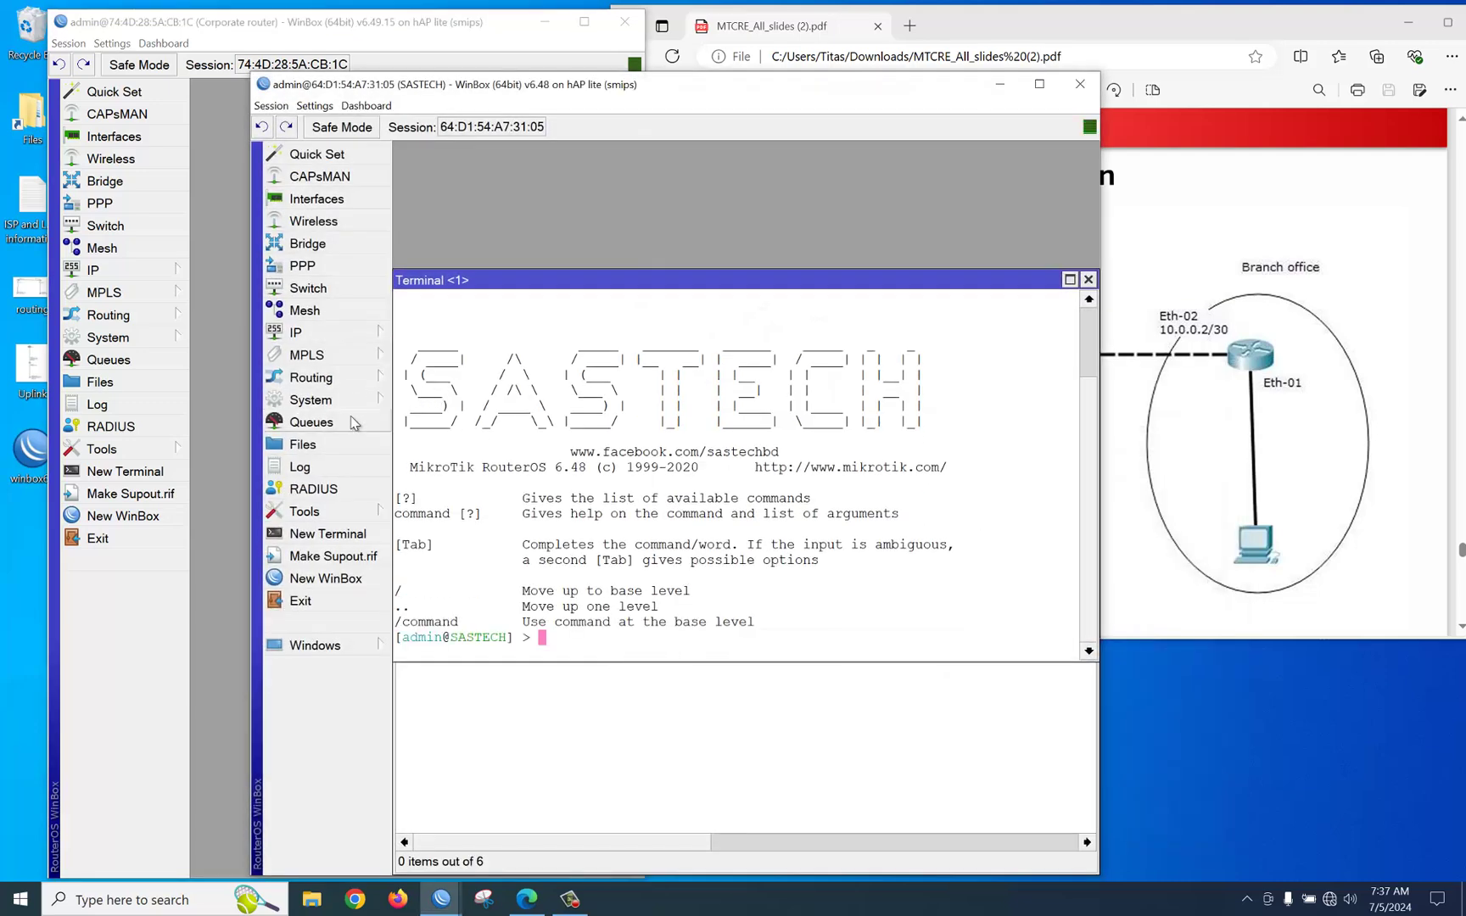
left_click(340, 402)
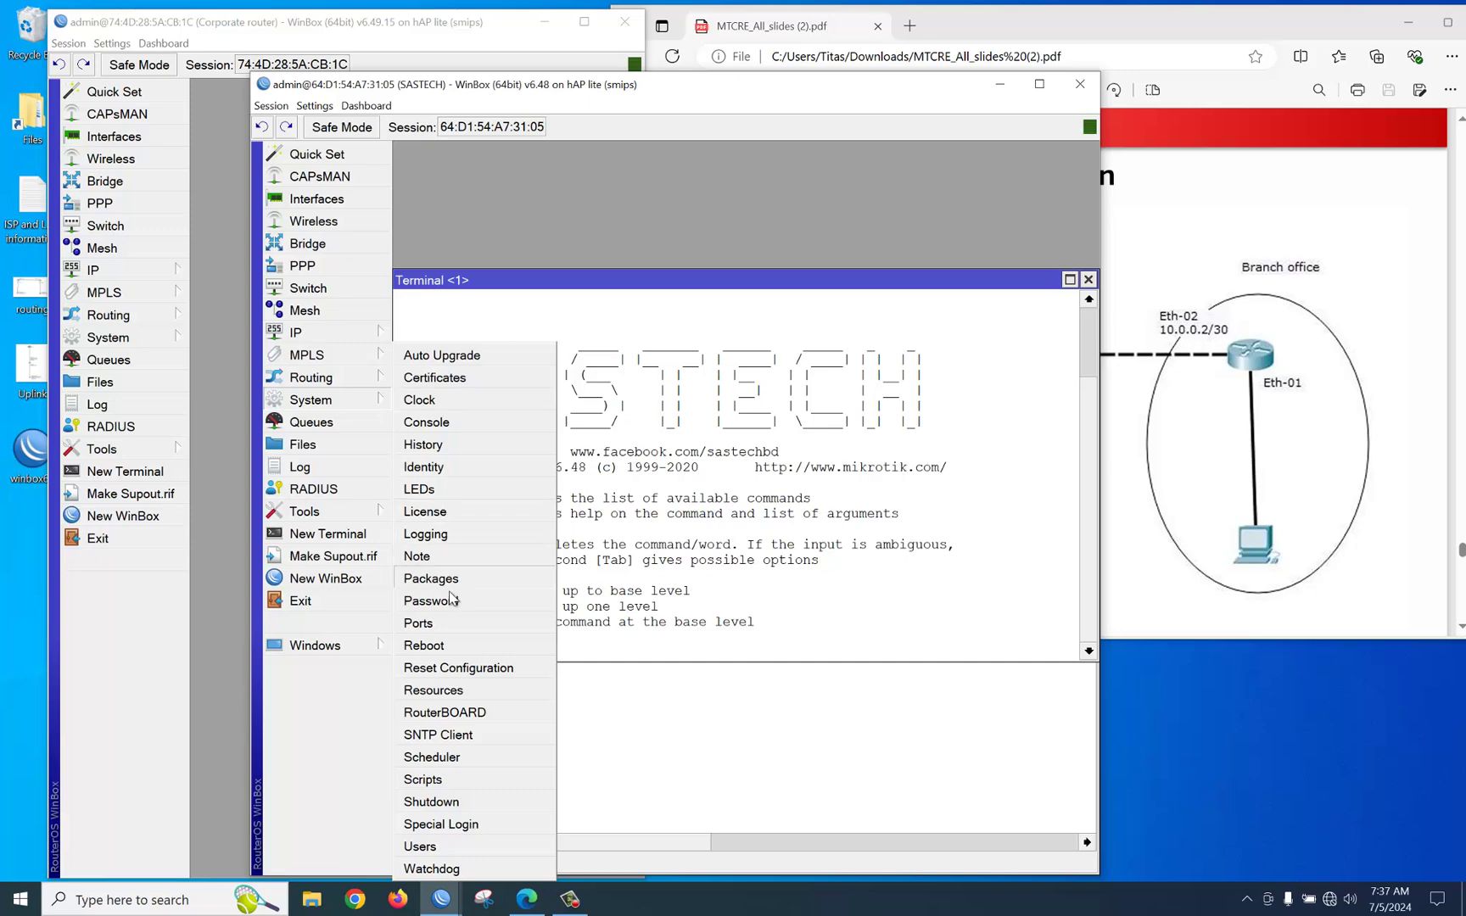
left_click(437, 468)
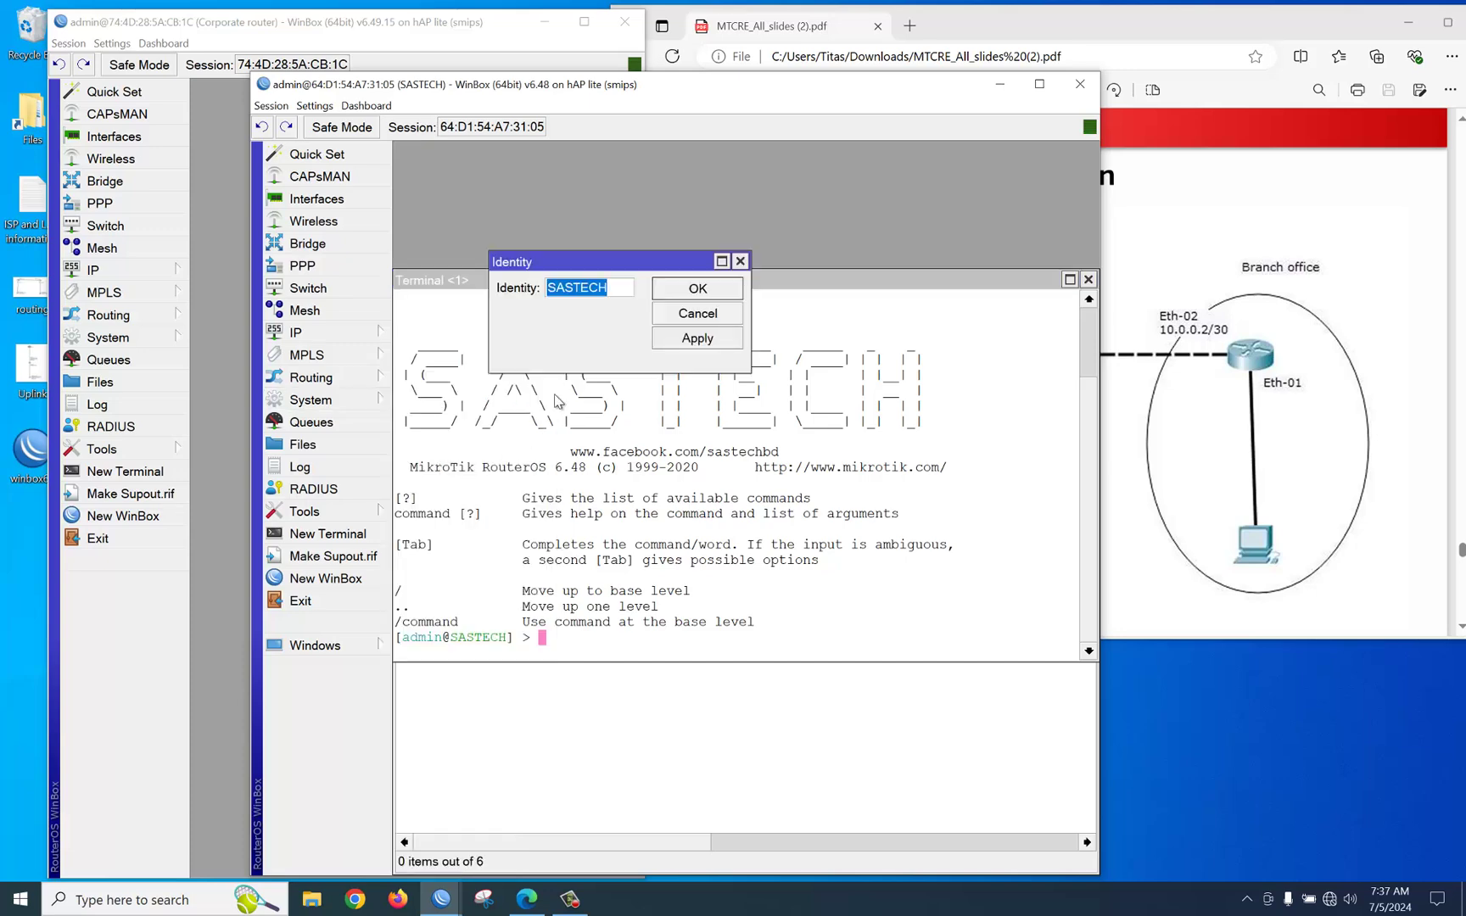
type("Branch router")
left_click(697, 289)
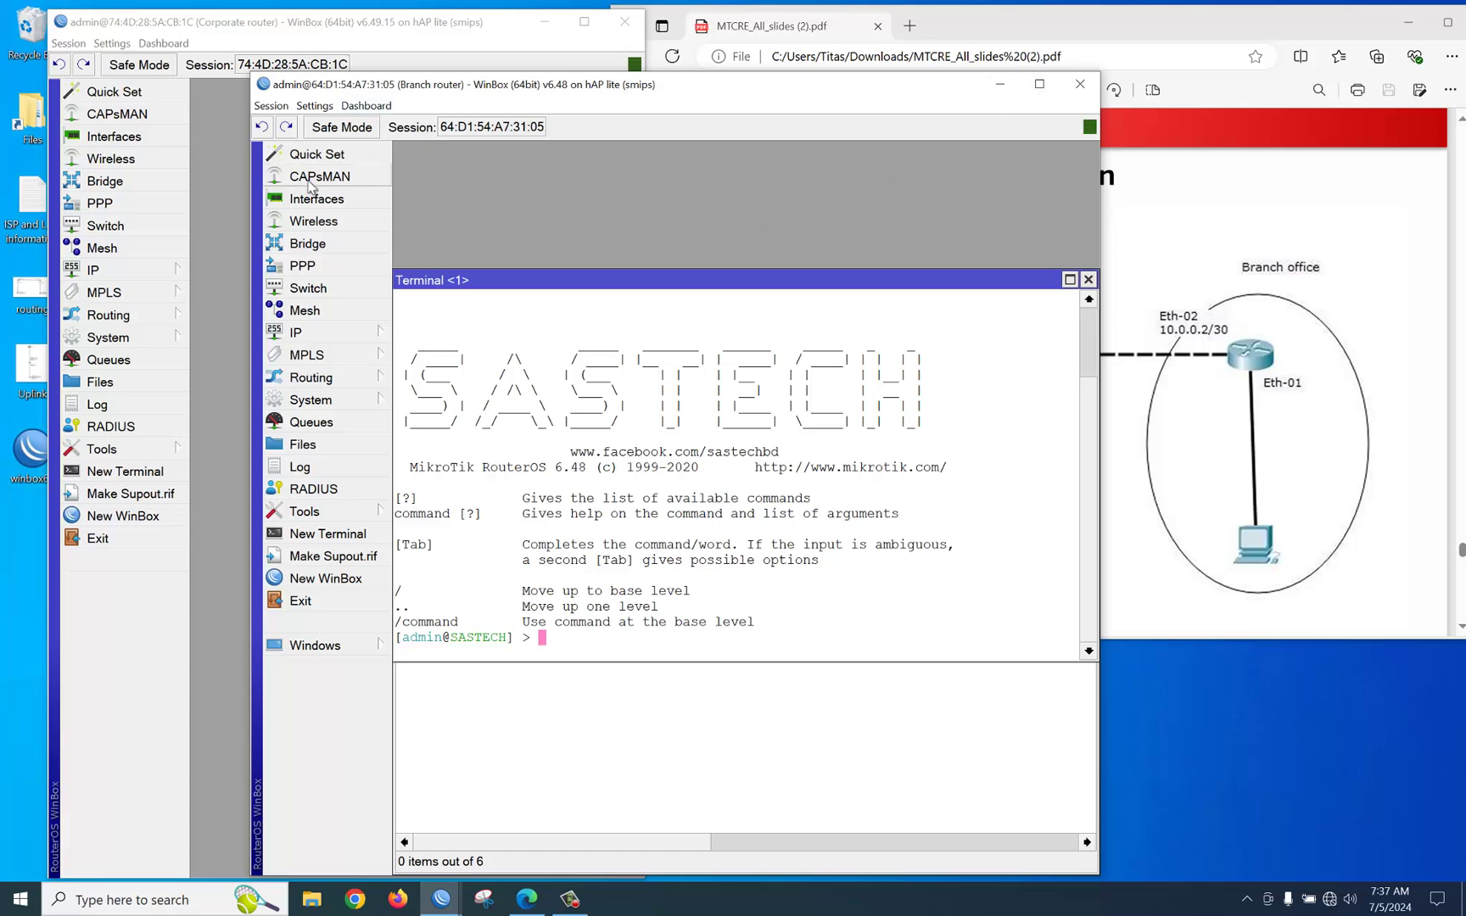
mouse_move(654, 99)
left_mouse_down()
mouse_move(1028, 432)
mouse_move(1050, 642)
mouse_move(1017, 611)
left_mouse_up()
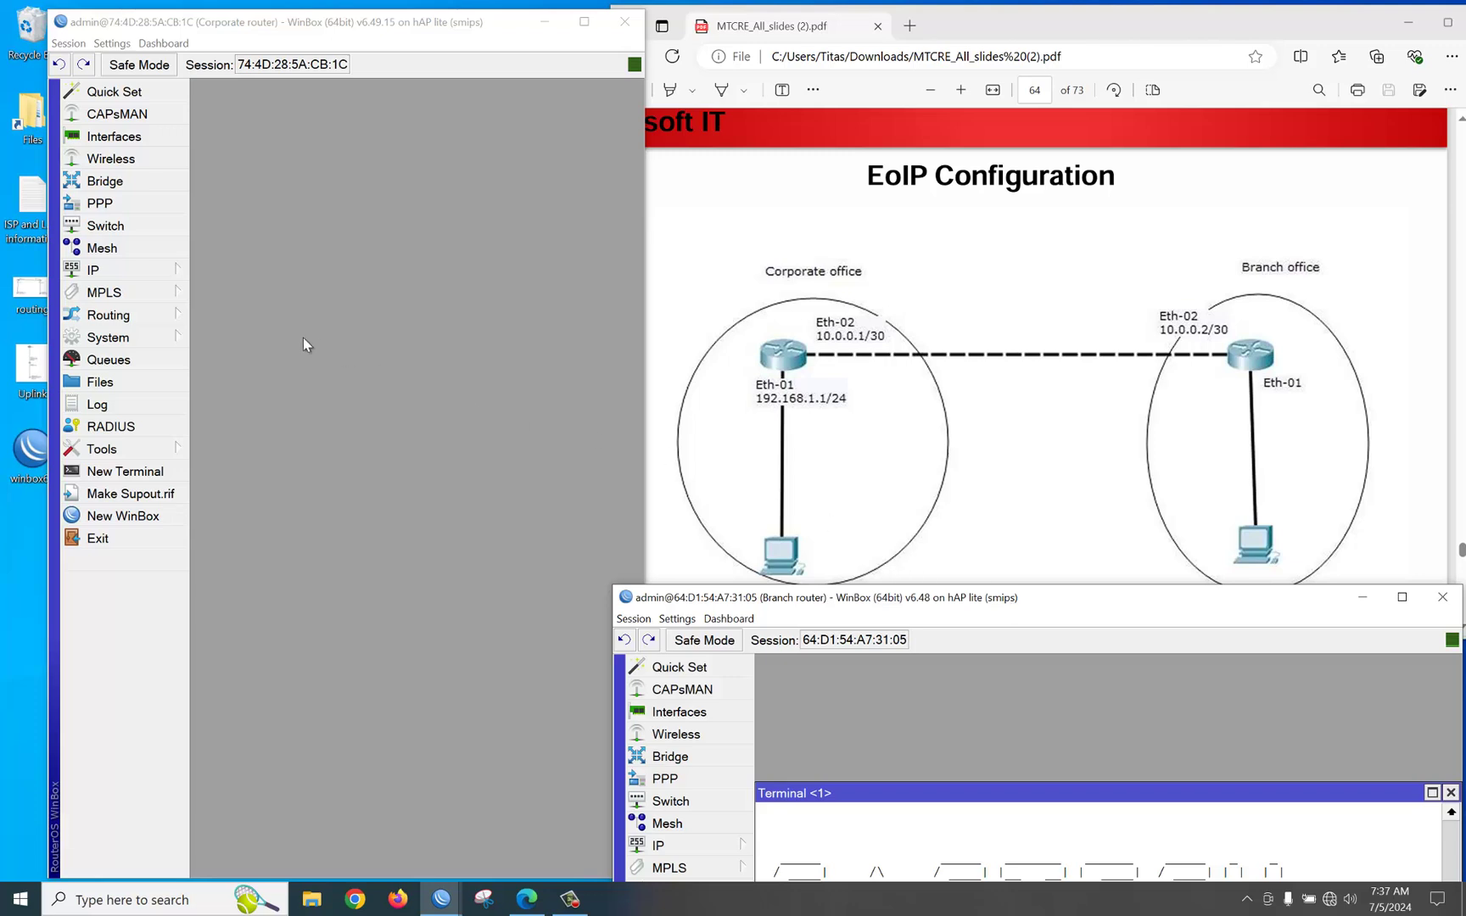
Add the address 192.168.1.1/24 on ether1 of the corporate router
left_click(93, 270)
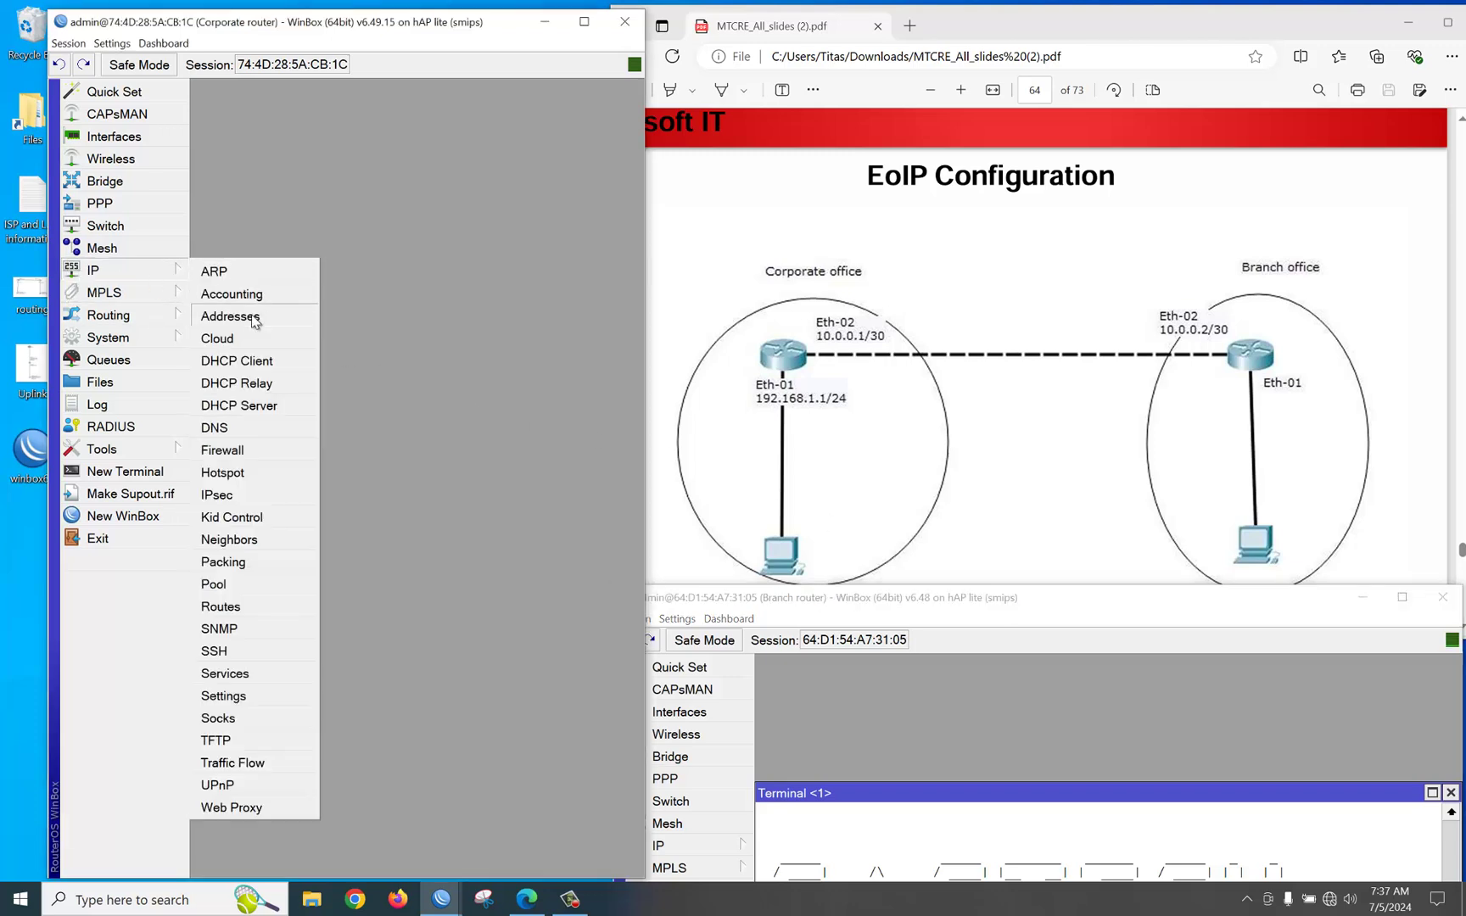
left_click(251, 317)
left_click(284, 143)
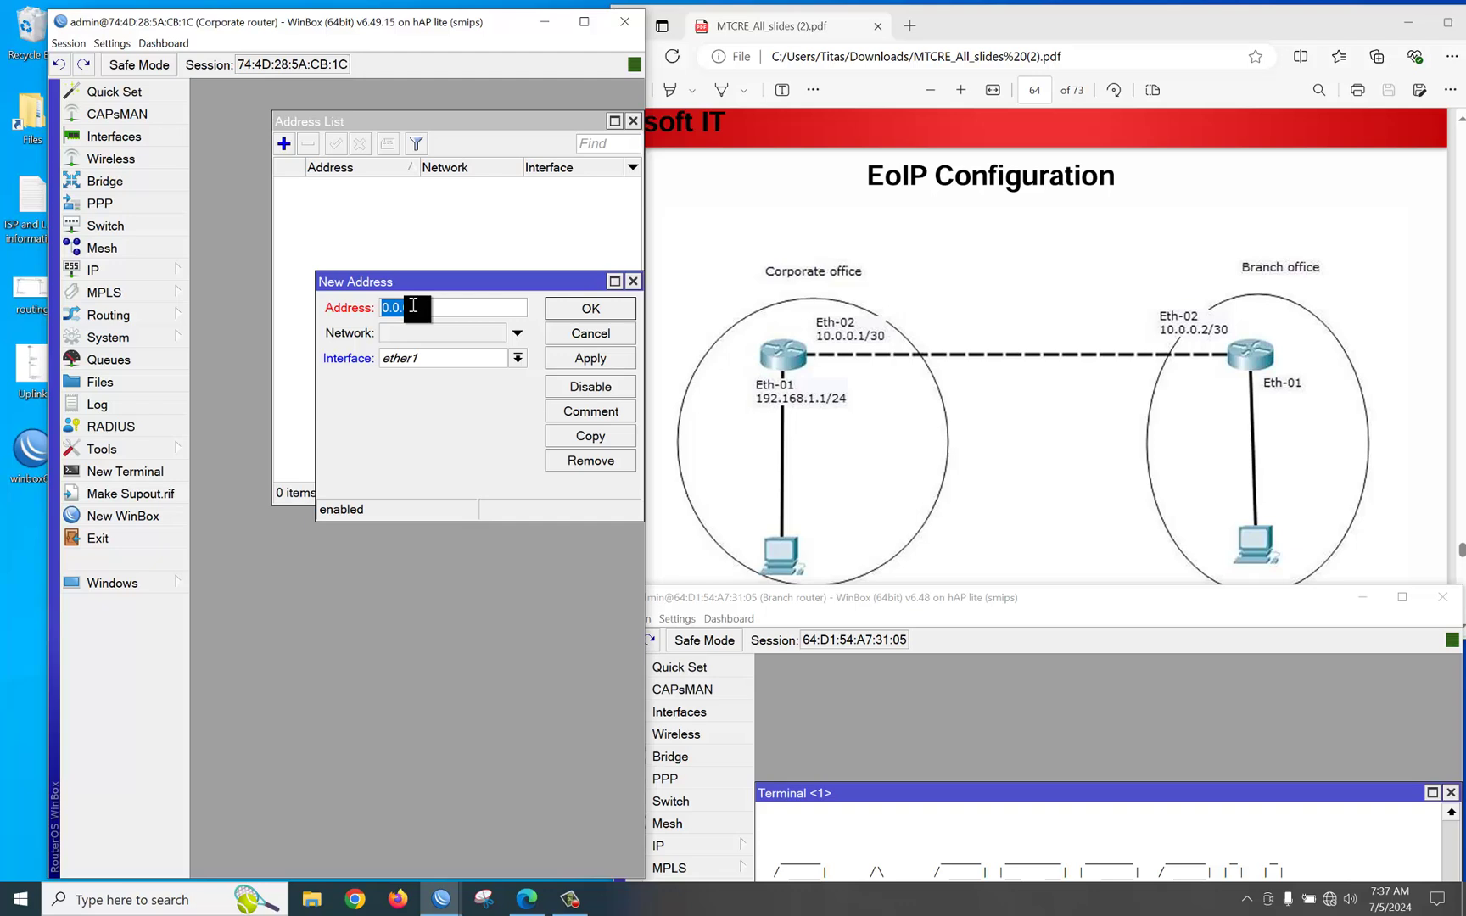
type("1")
type("92.168.1.1/24")
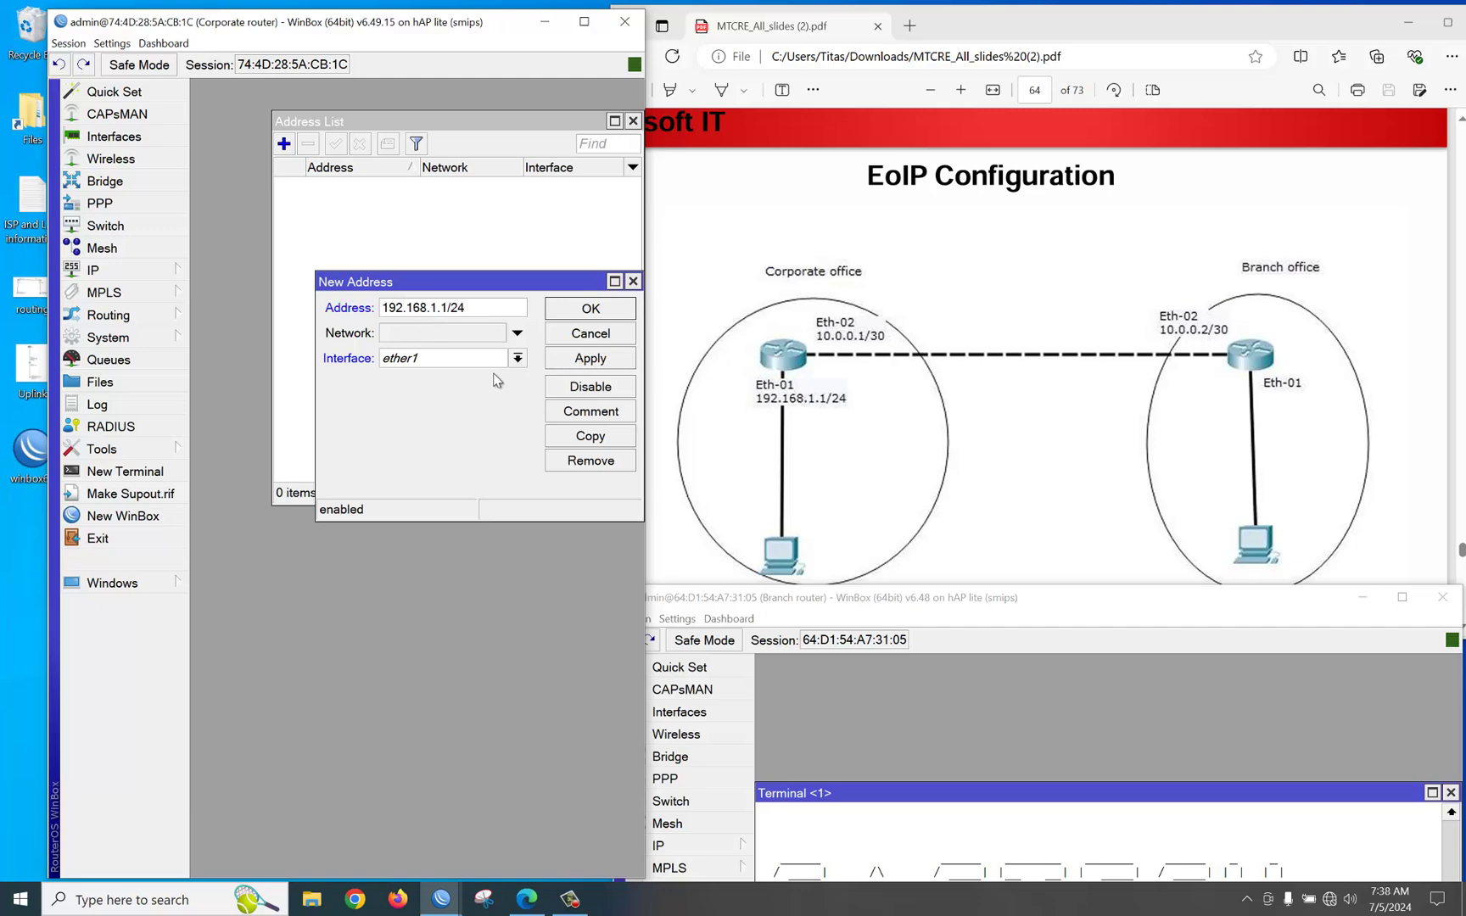
left_click(577, 361)
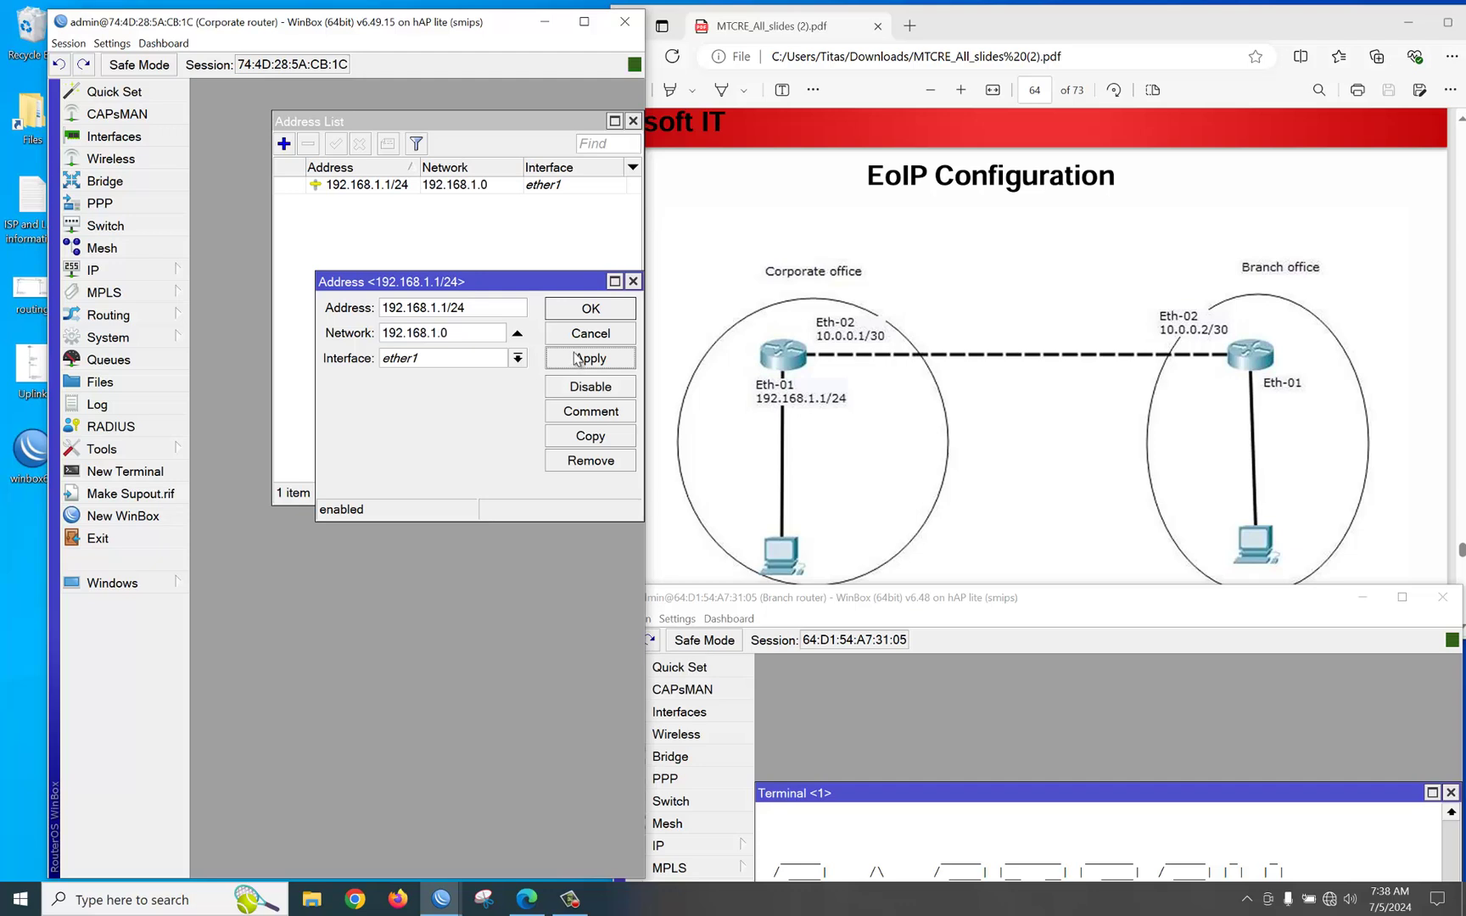
left_click(582, 316)
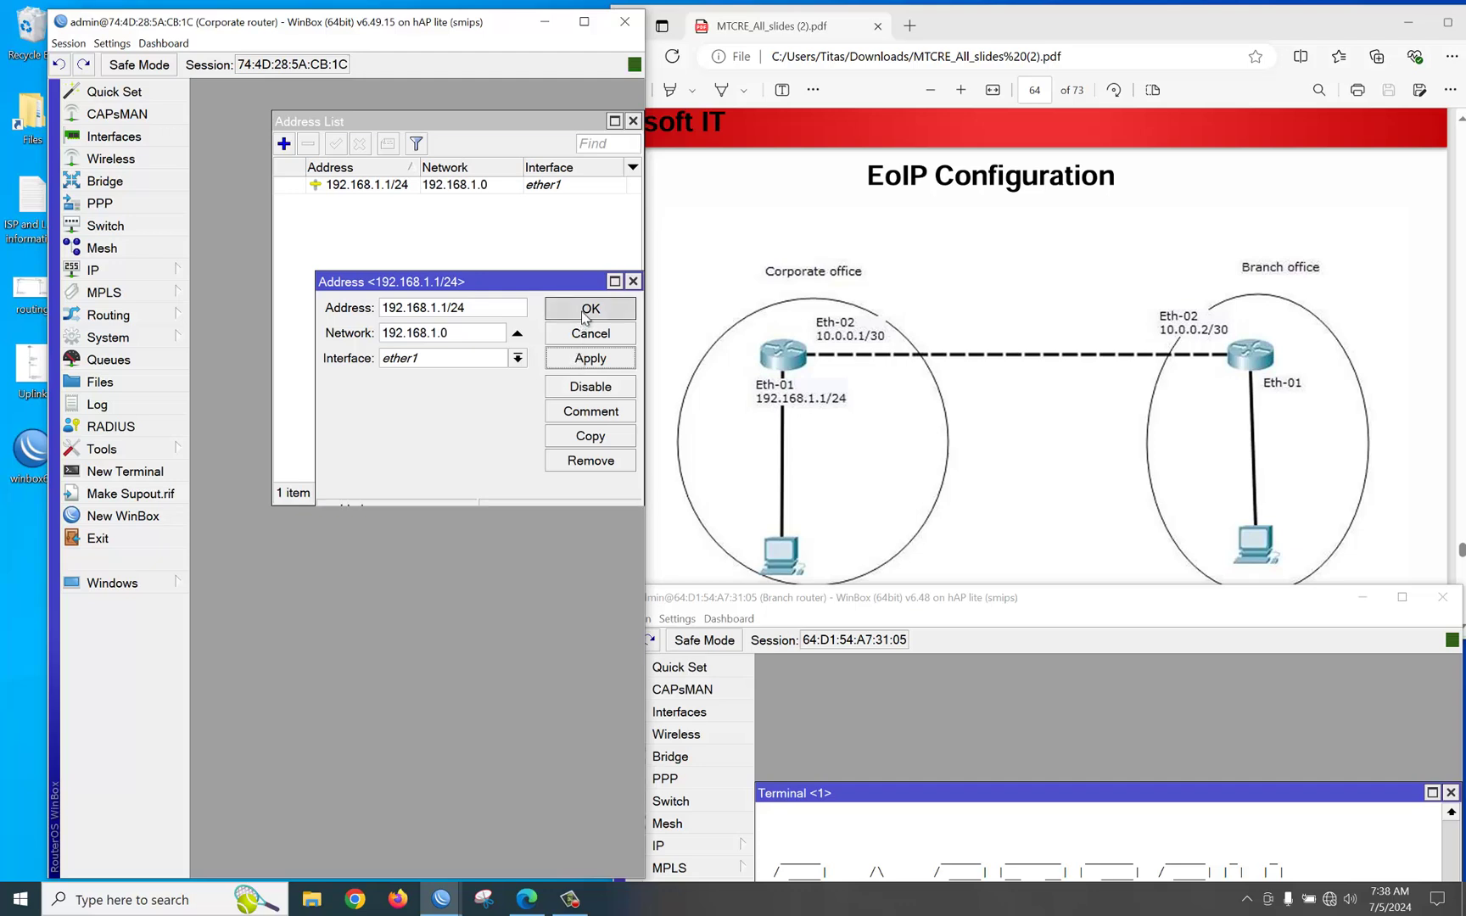
Add a second corporate address, 10.0.0.1/24 on ether2
left_click(284, 144)
type("10.0")
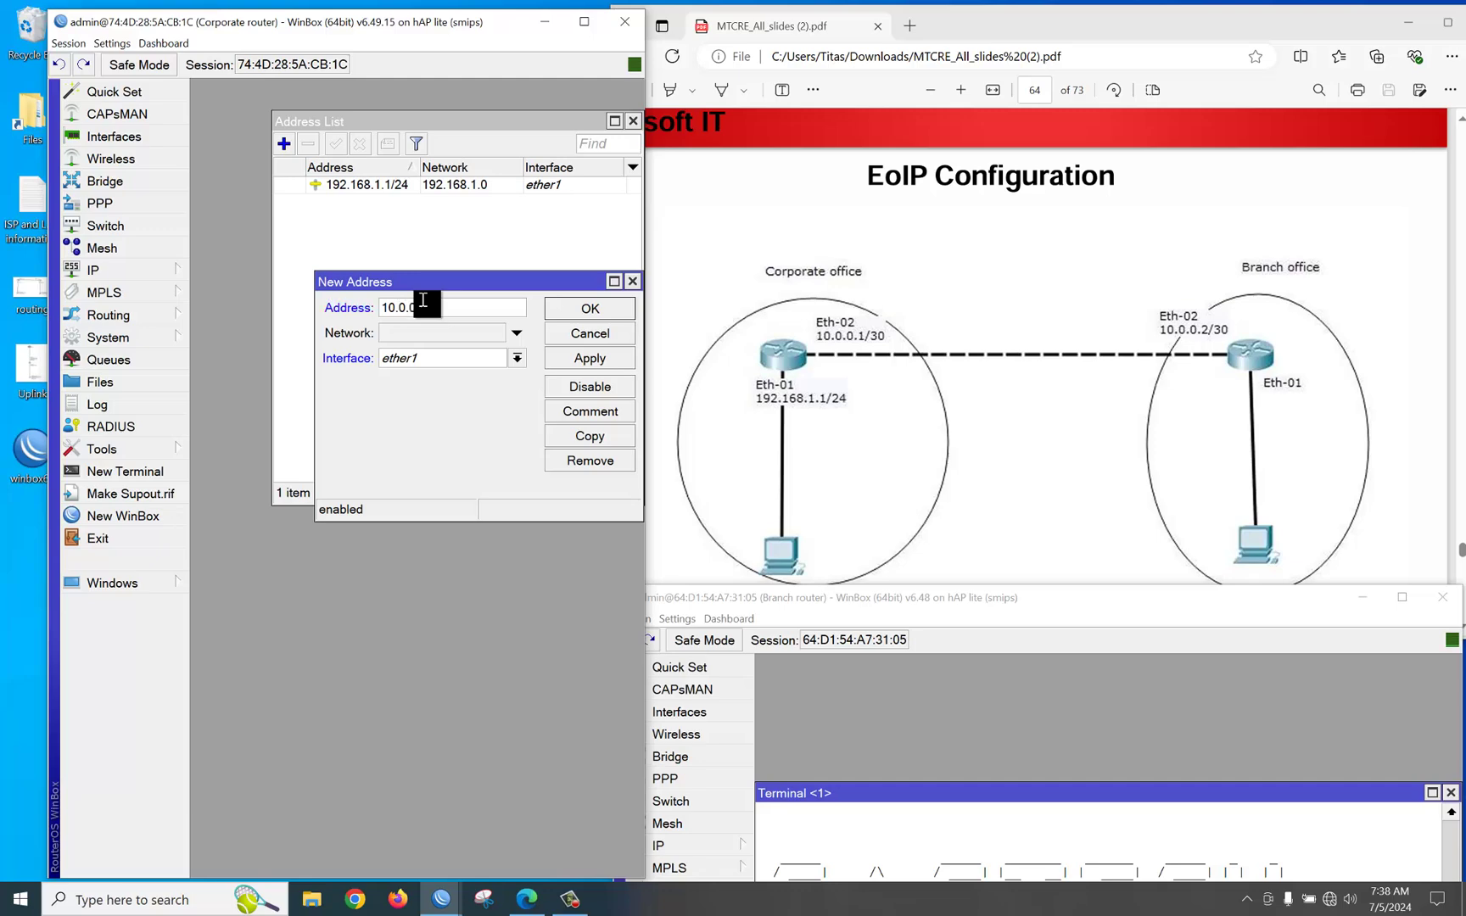
left_click(577, 314)
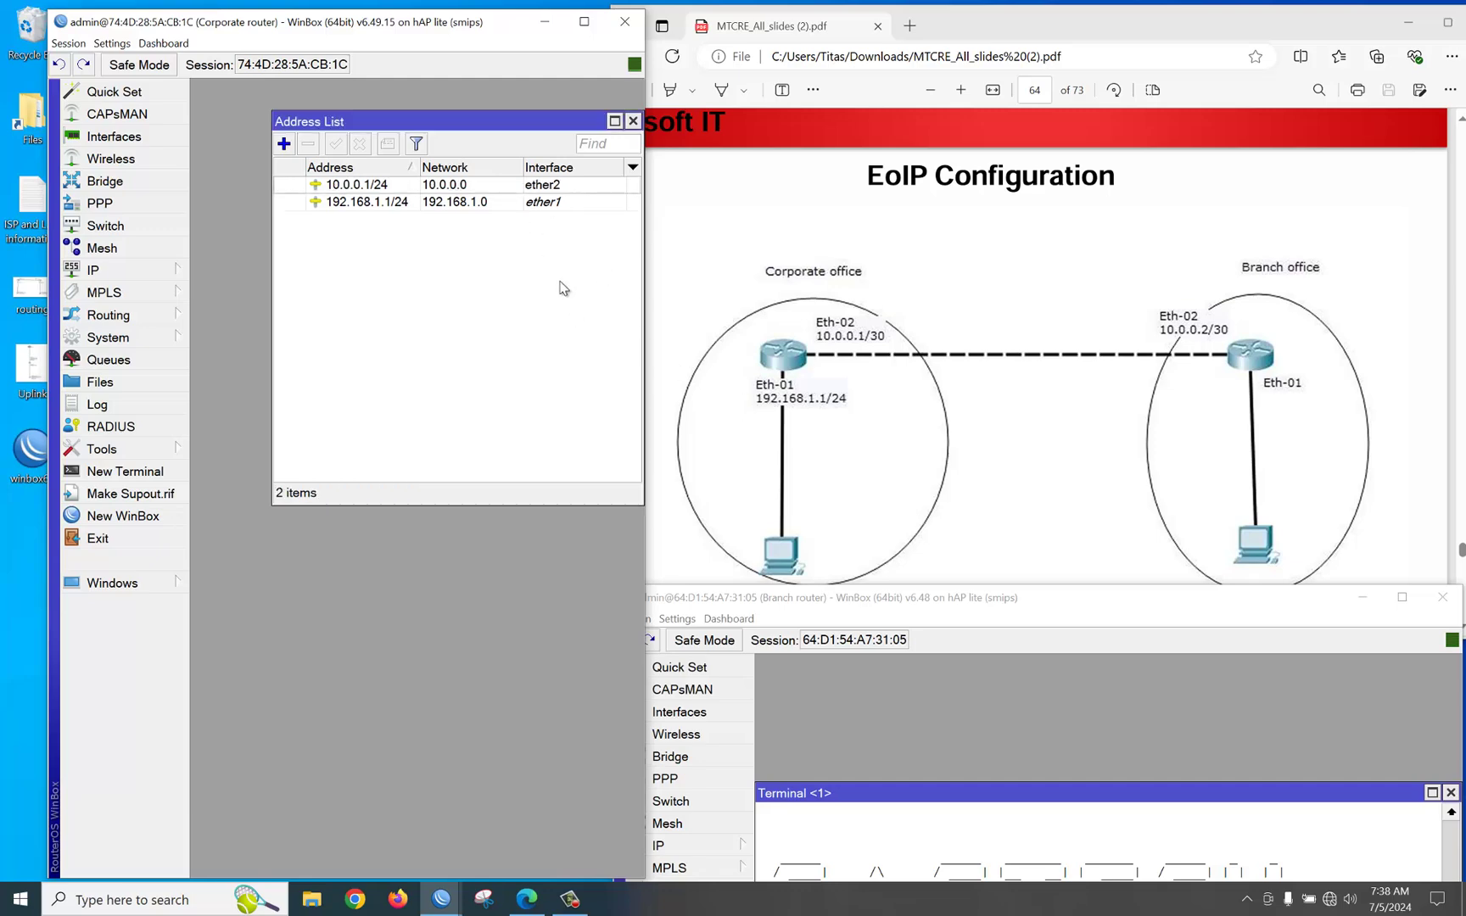
left_click_drag(1105, 603, 658, 197)
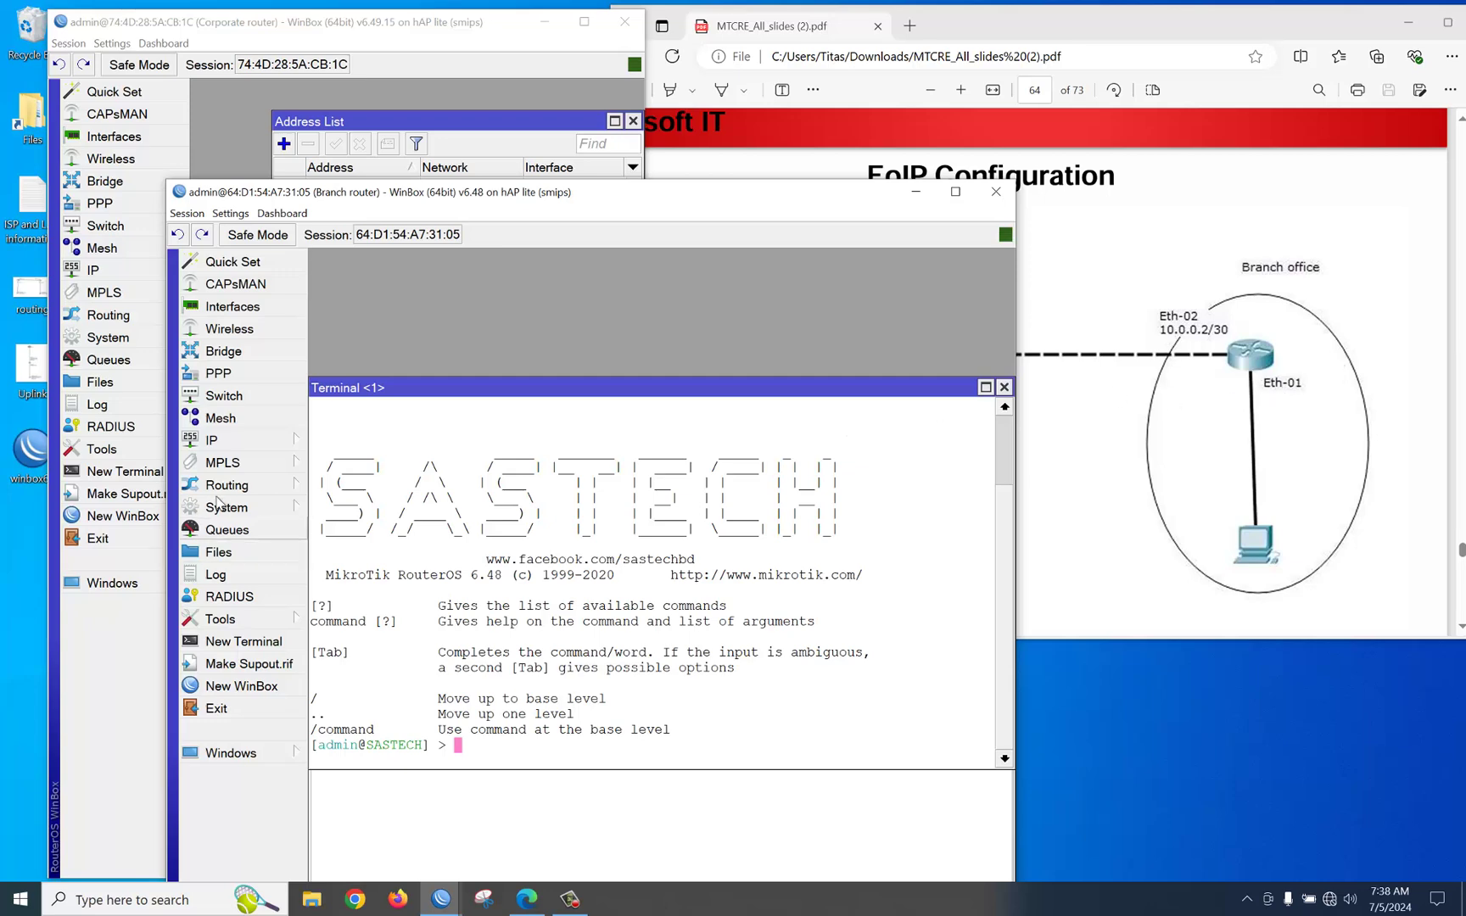
Add 10.0.0.2/30 assigned to ether2 in the branch router's IP address list
left_click(214, 440)
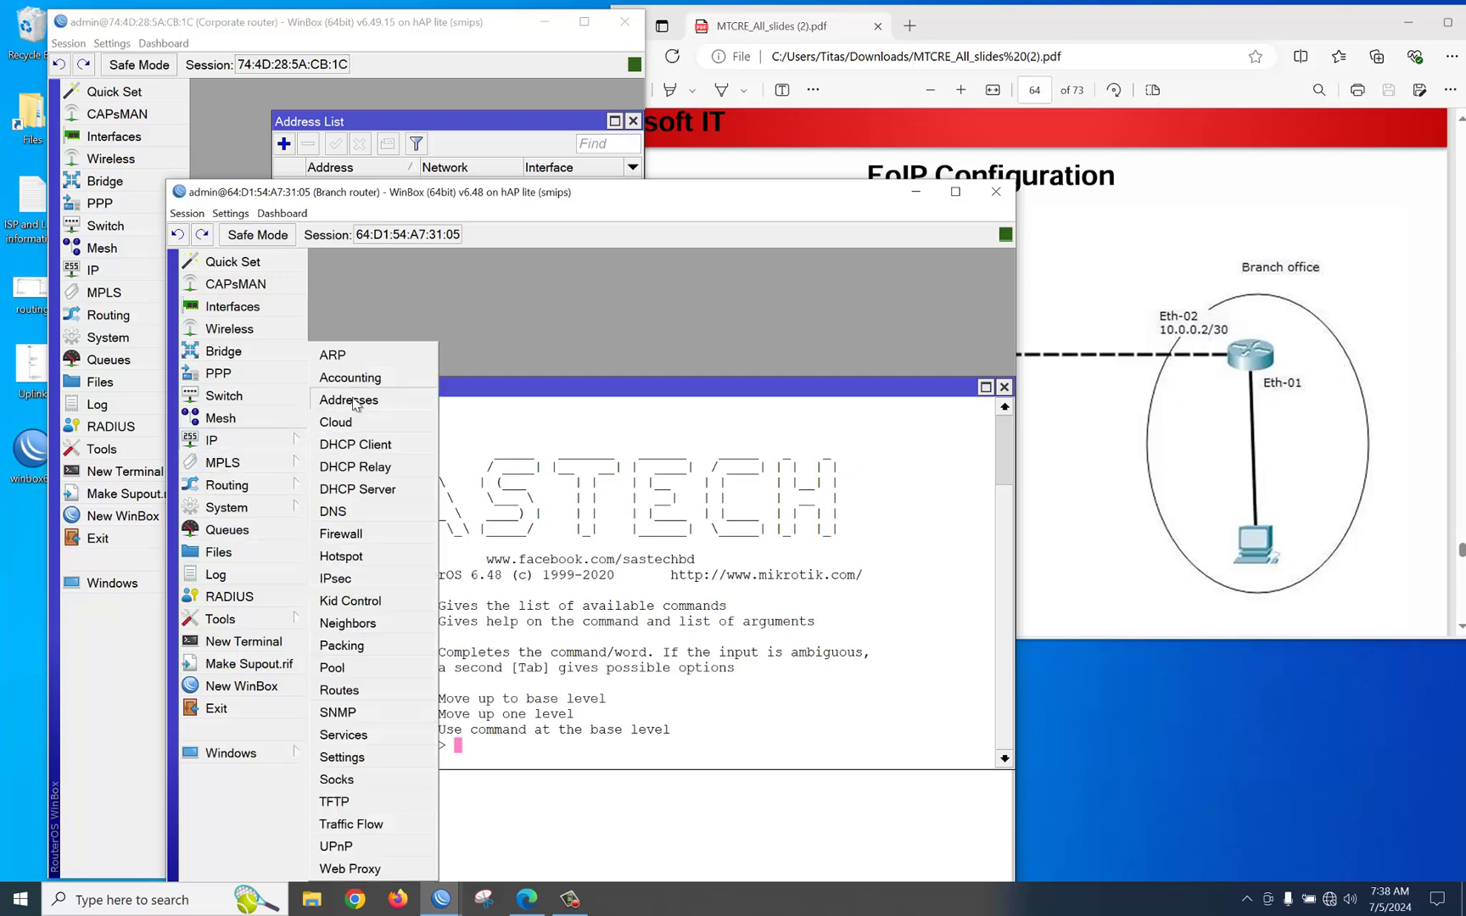
left_click(353, 402)
left_click(378, 301)
type("10.0.0.2/30")
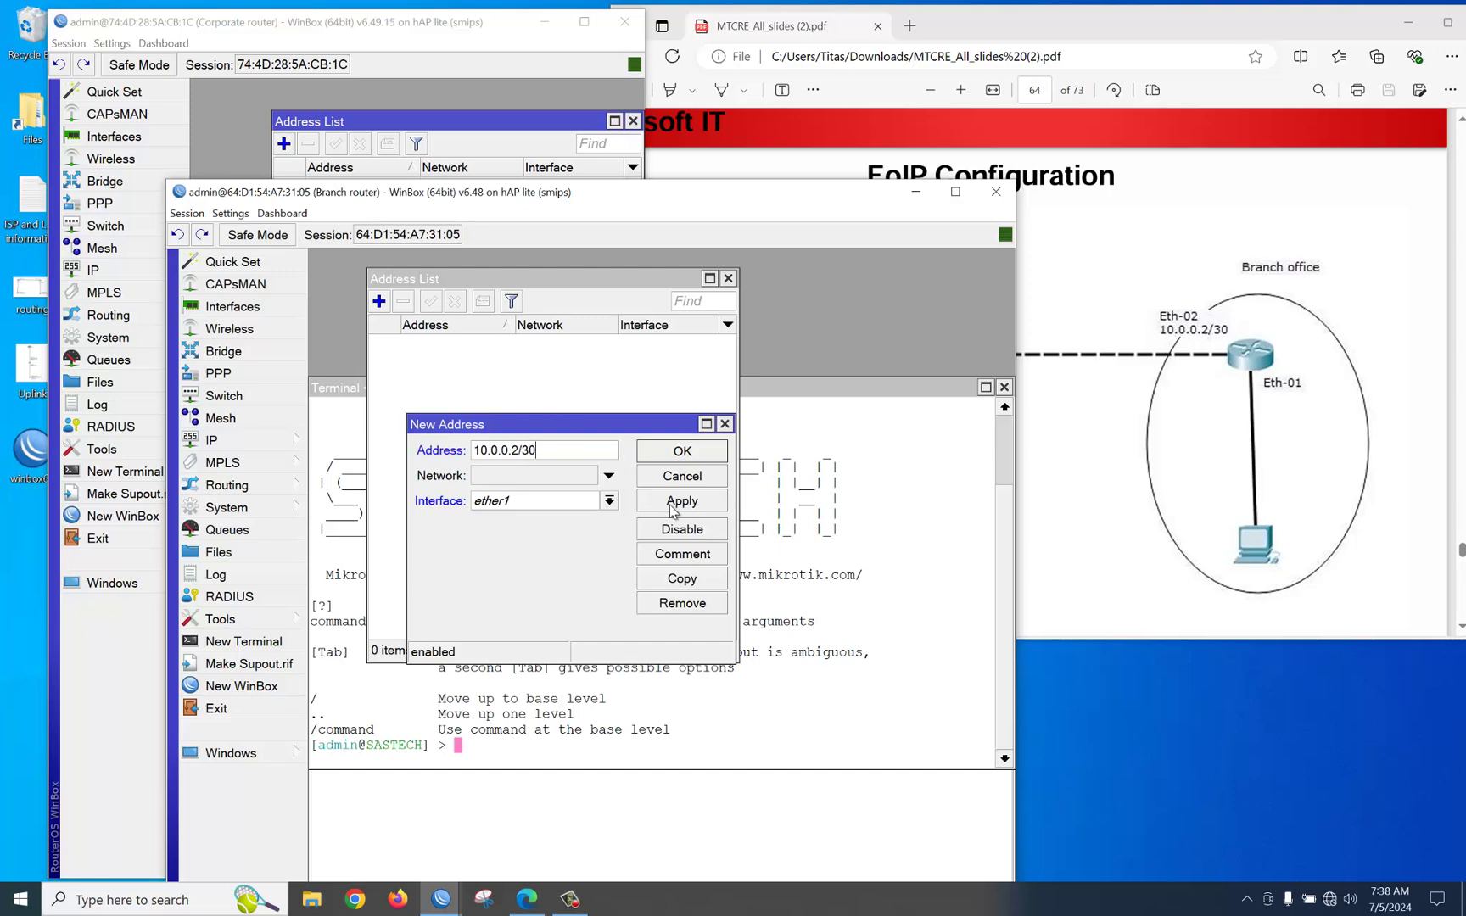
left_click(609, 501)
left_click(535, 537)
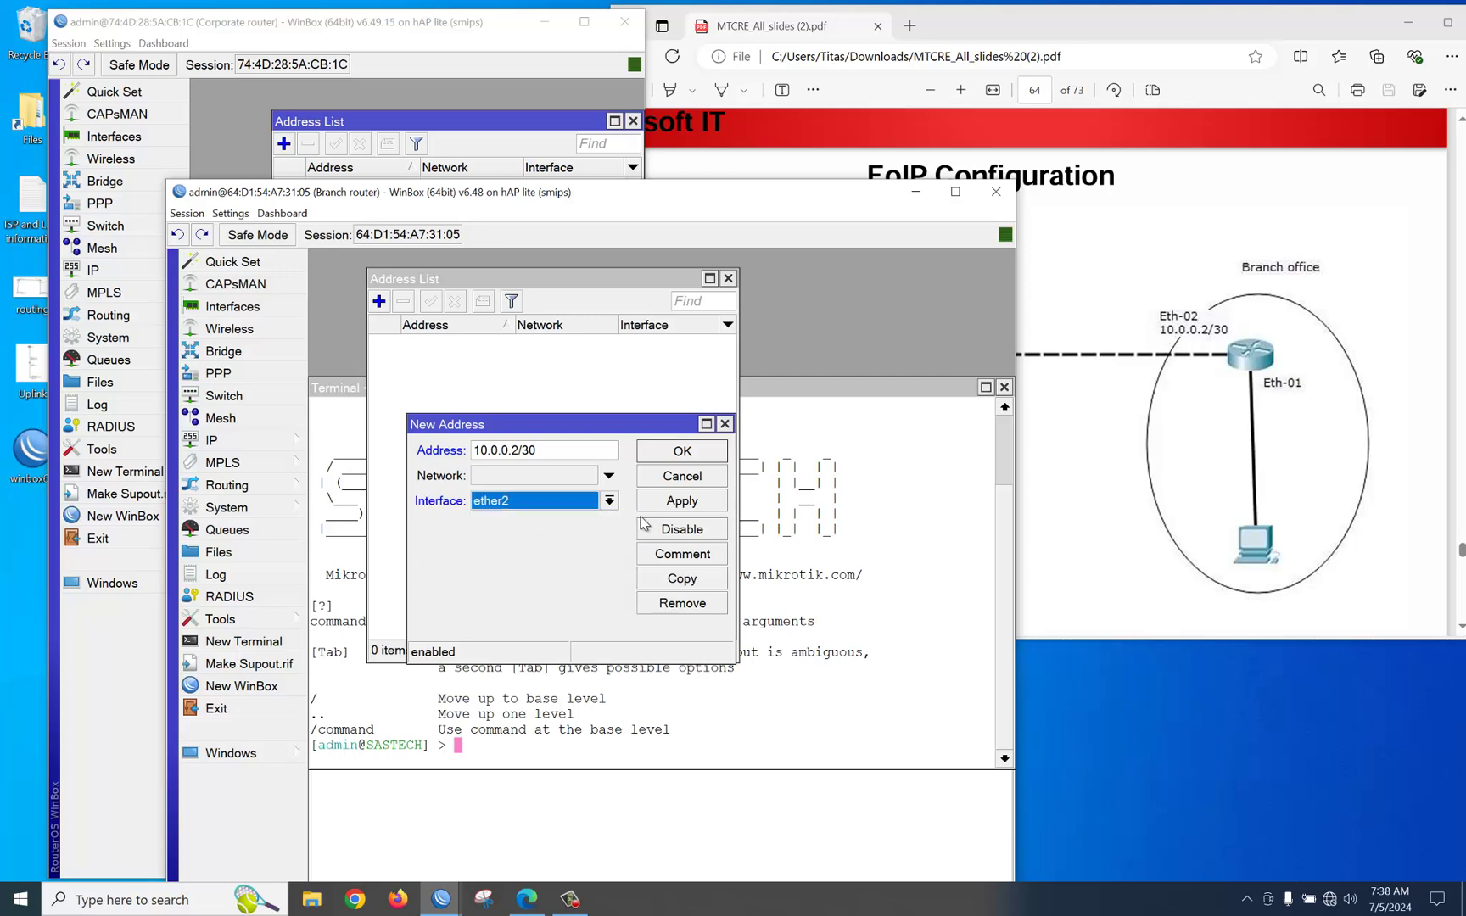
left_click(662, 503)
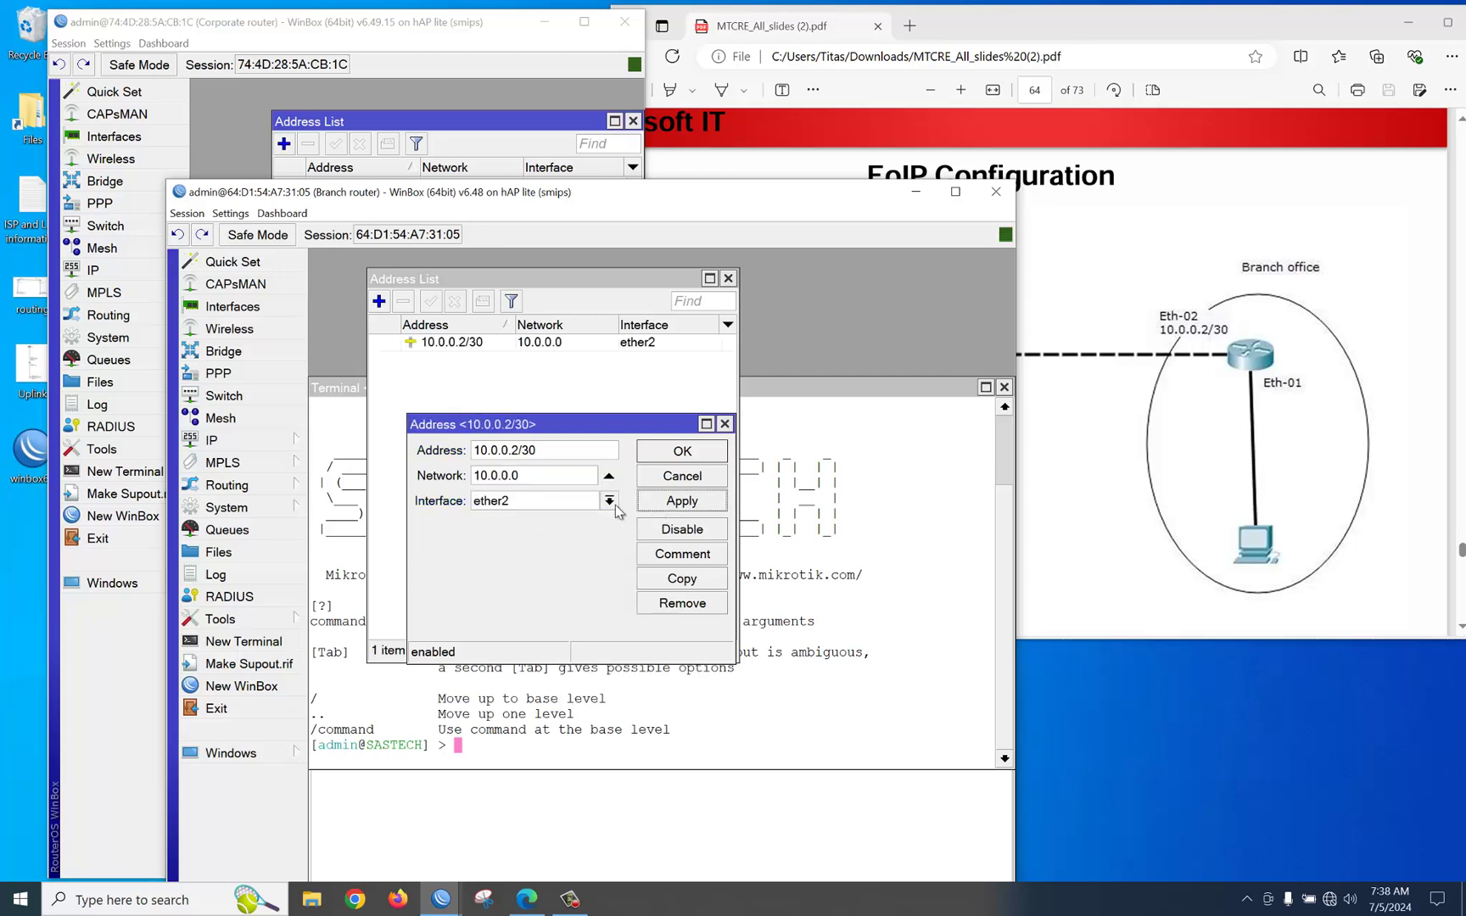
left_click(673, 476)
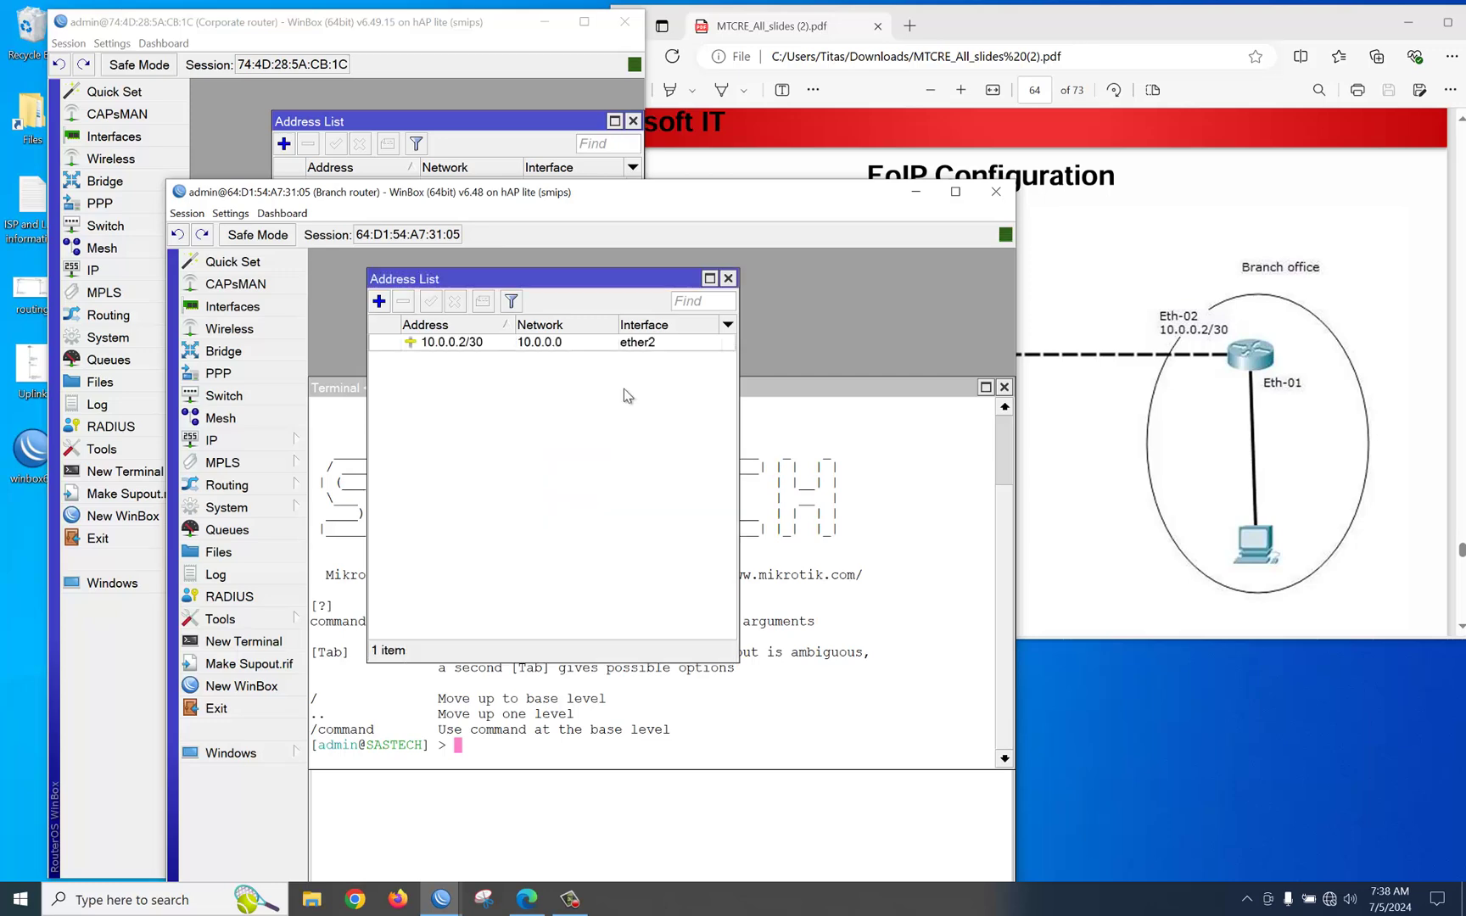
left_click_drag(476, 210, 988, 305)
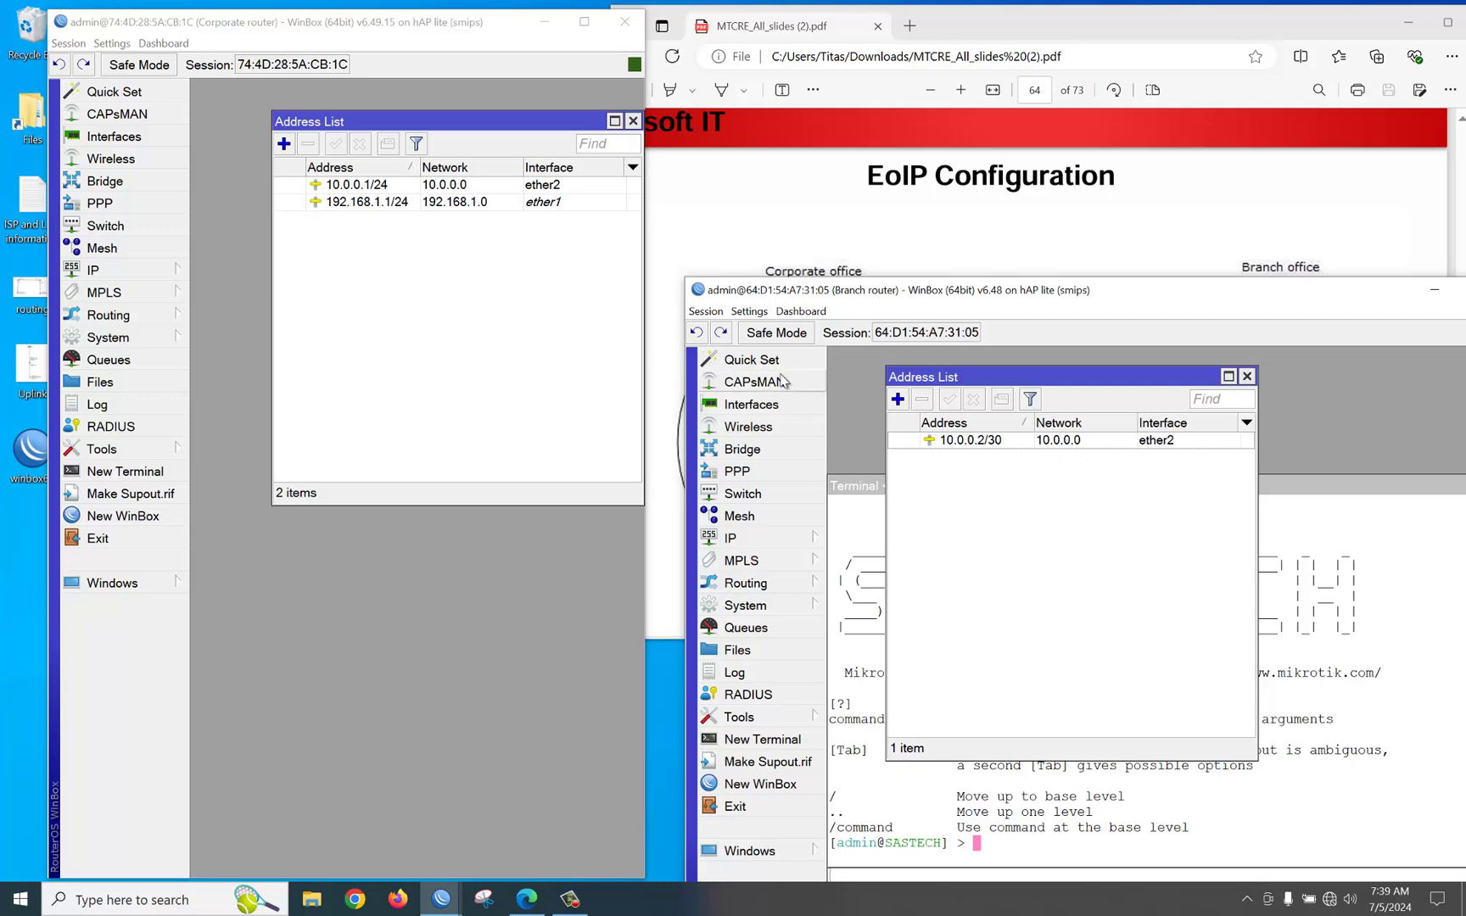
left_click_drag(835, 296, 989, 416)
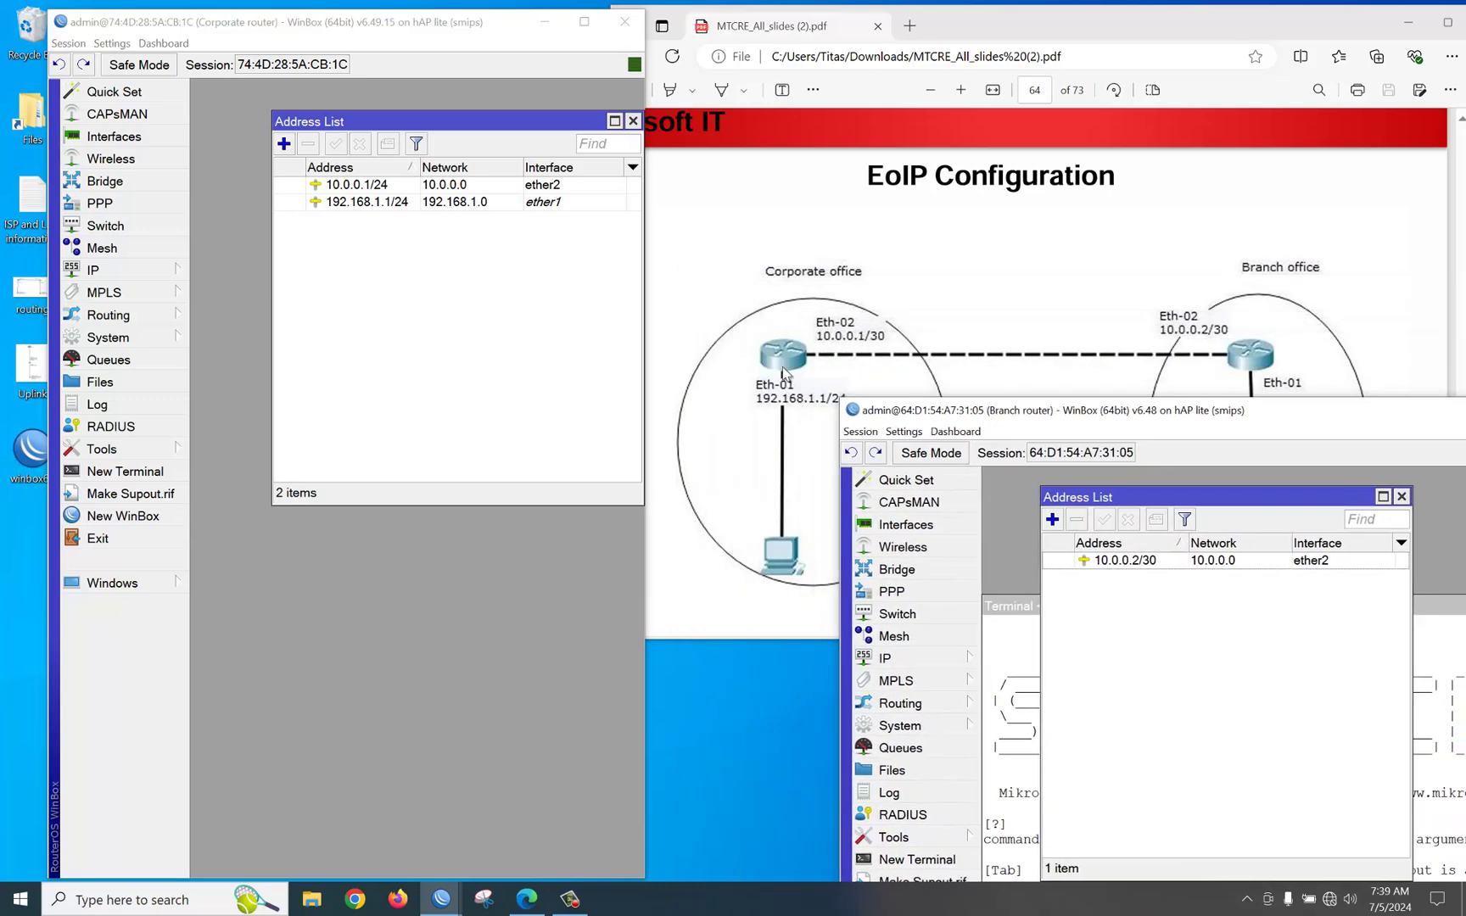
double_click(377, 194)
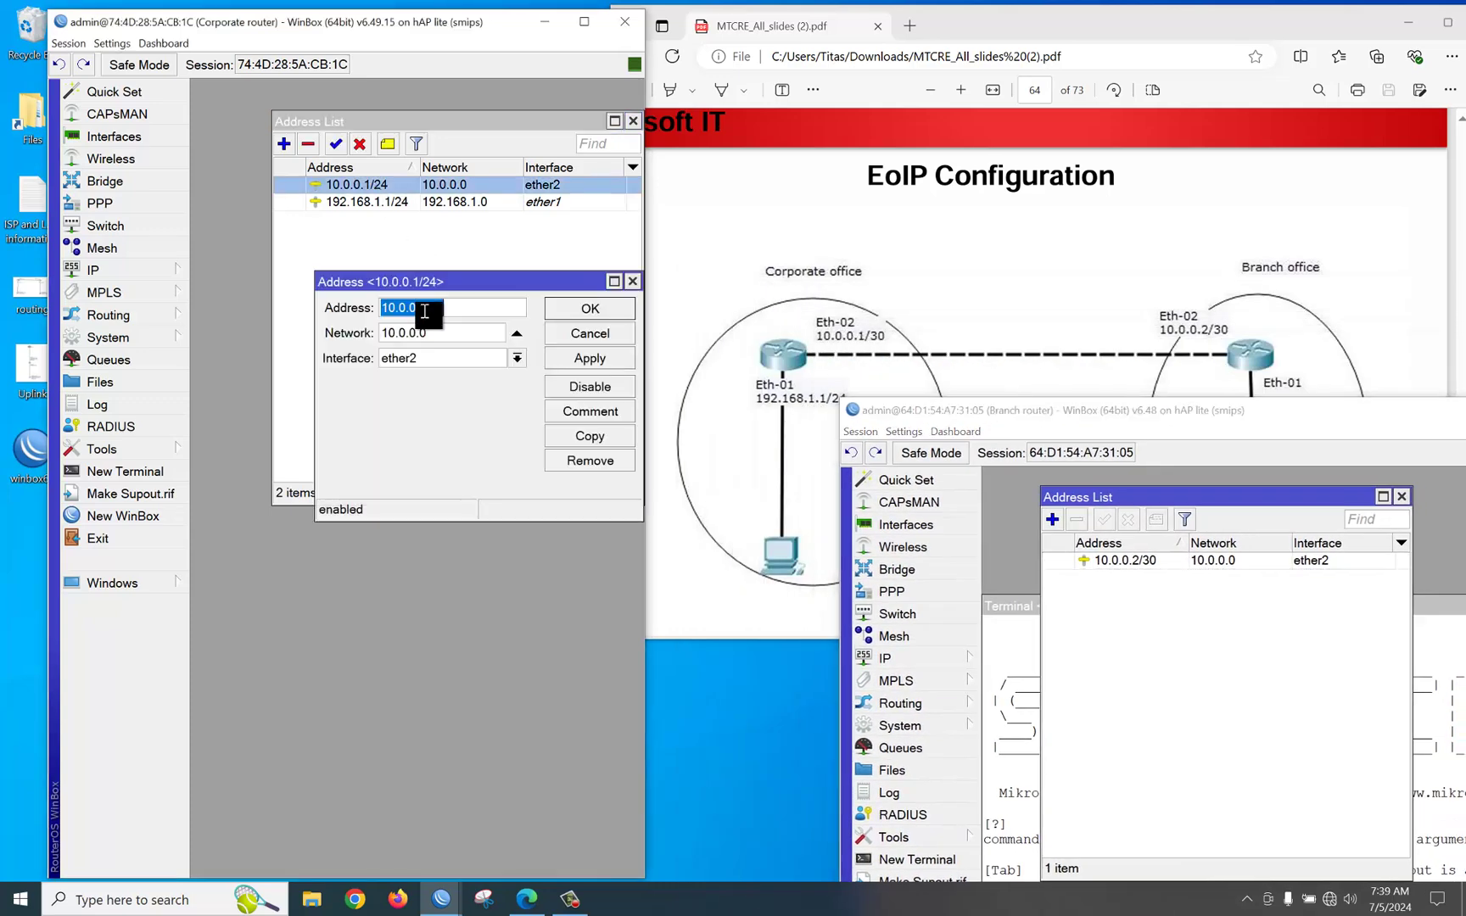
type("30")
left_click(599, 313)
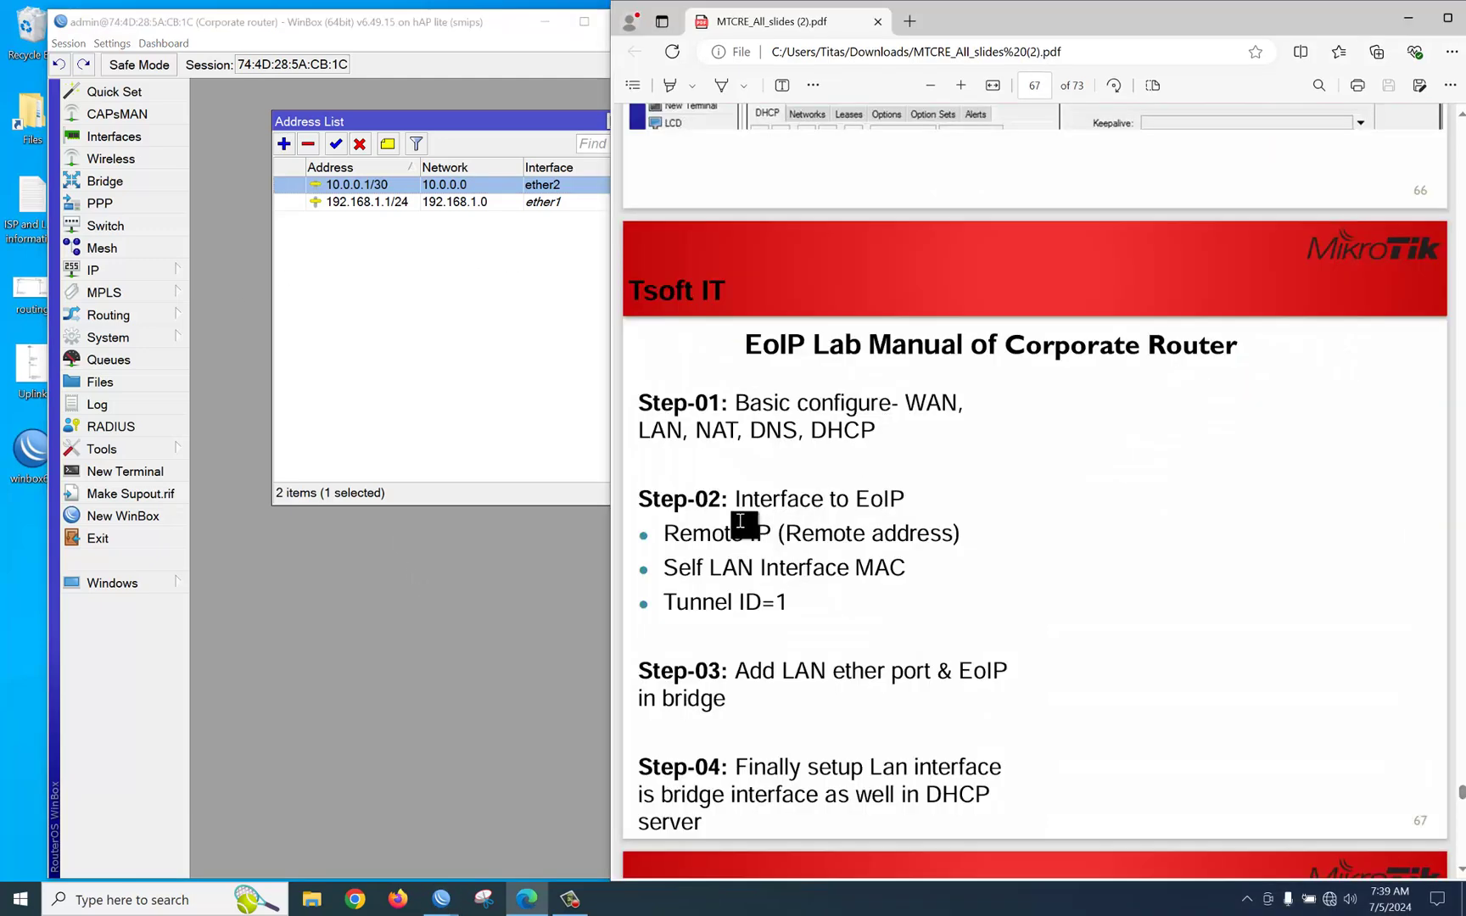
left_click_drag(740, 503, 942, 551)
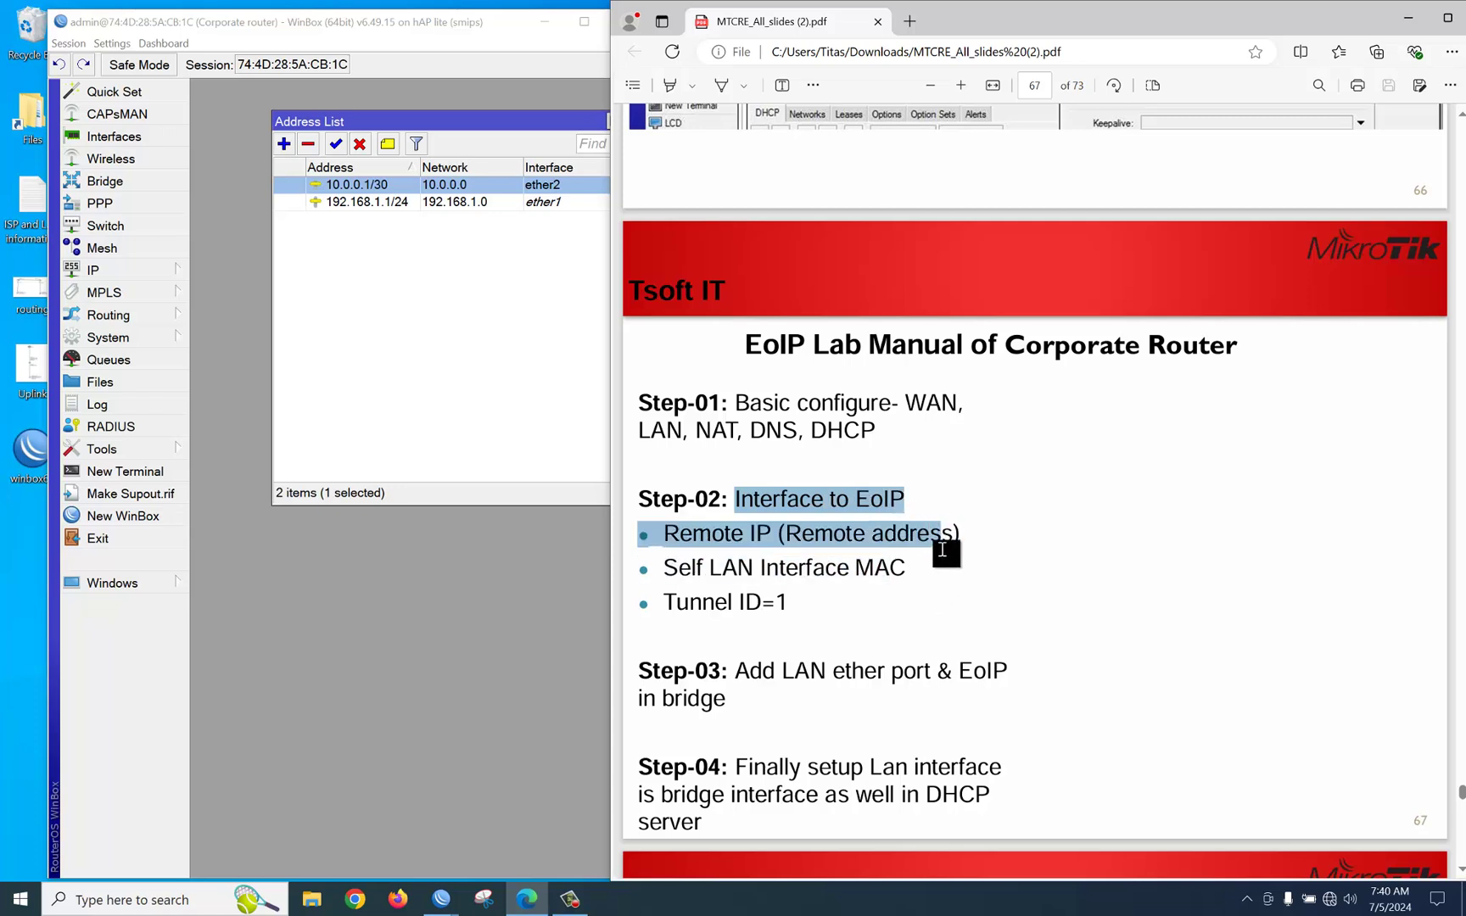
left_click_drag(949, 575, 828, 635)
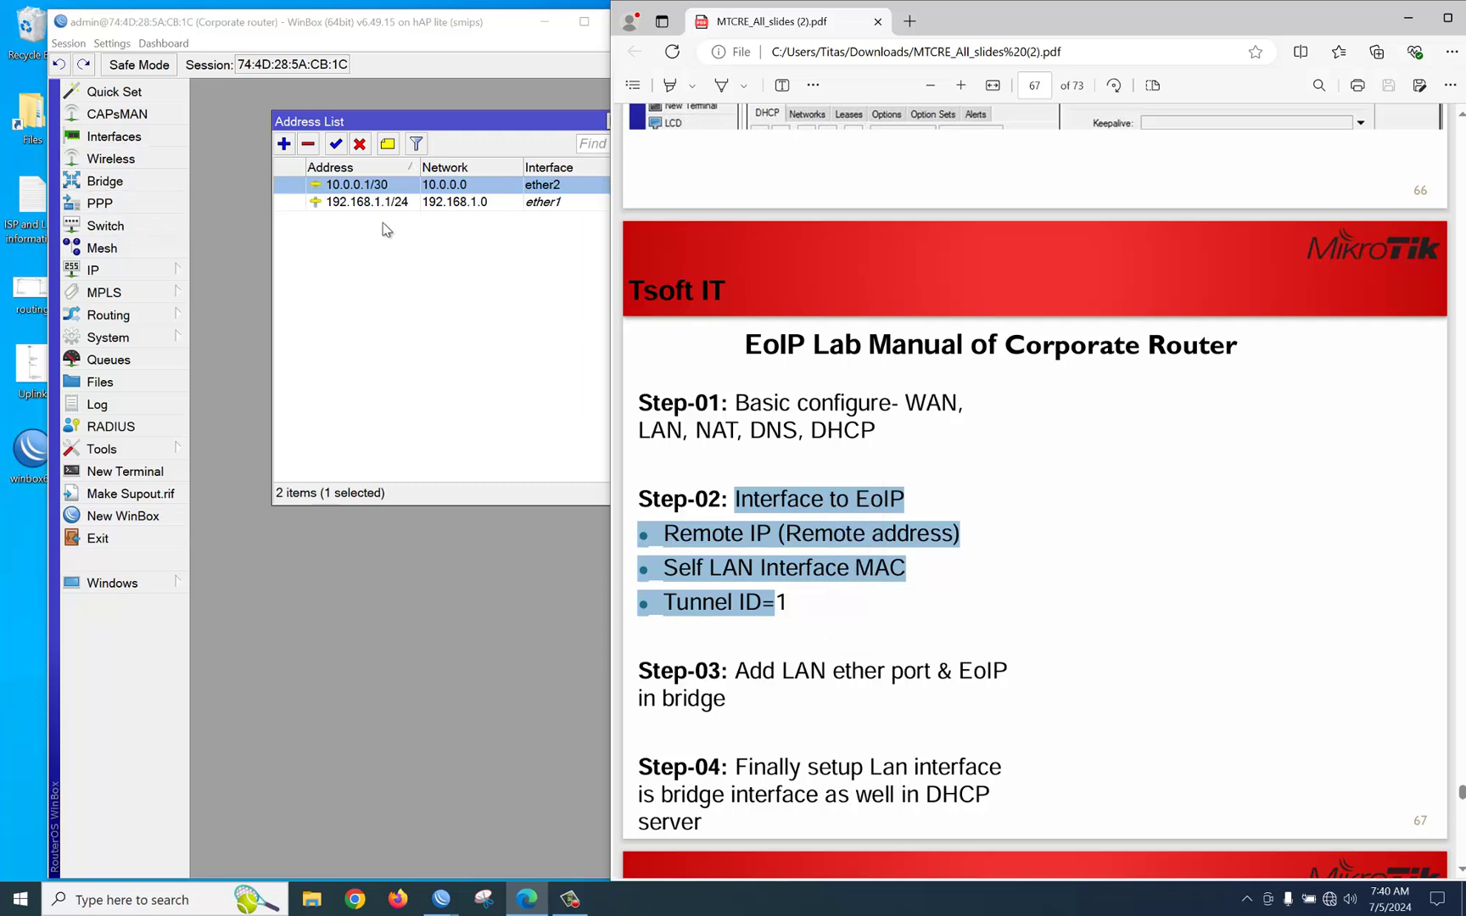
Copy ether1's MAC address from its interface properties
left_click(114, 136)
double_click(284, 202)
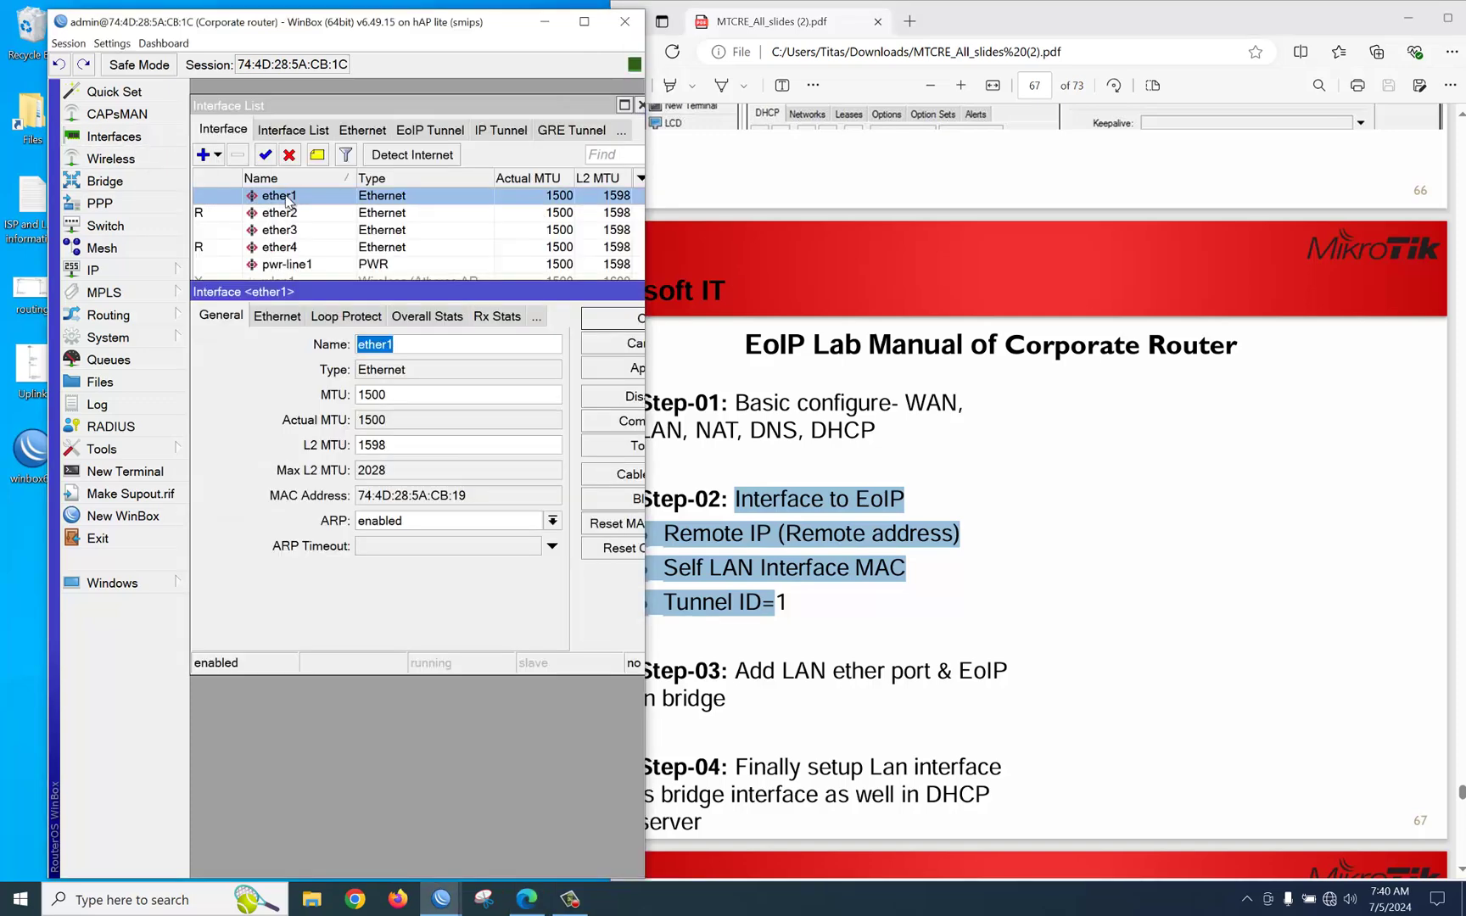
left_click_drag(475, 499, 351, 508)
right_click(369, 501)
left_click(392, 506)
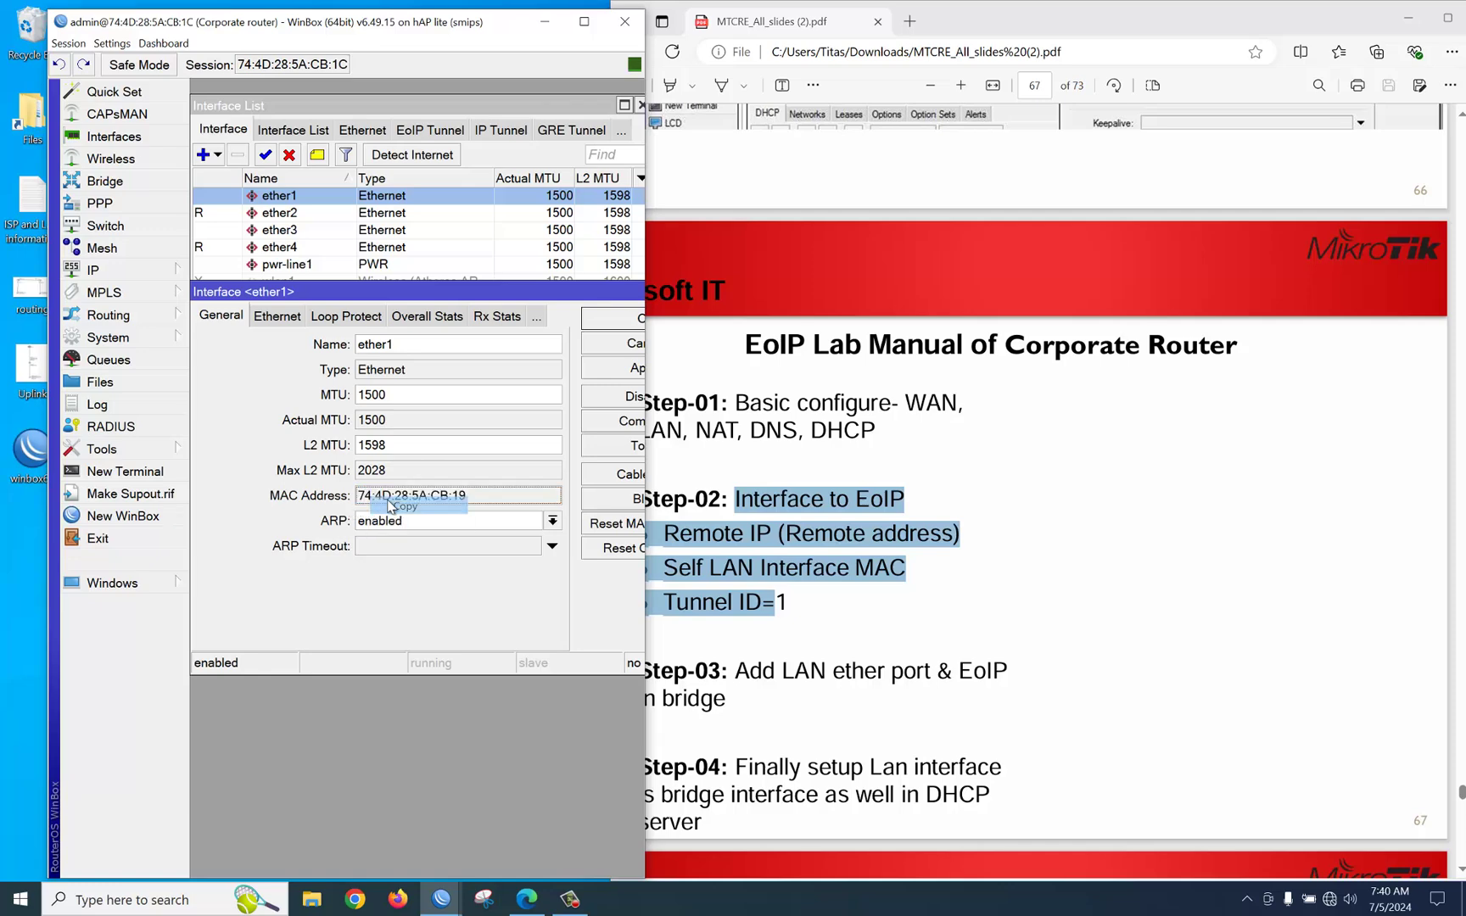
left_click(617, 345)
Create a new EoIP tunnel interface using ether1's copied MAC address
left_click(206, 157)
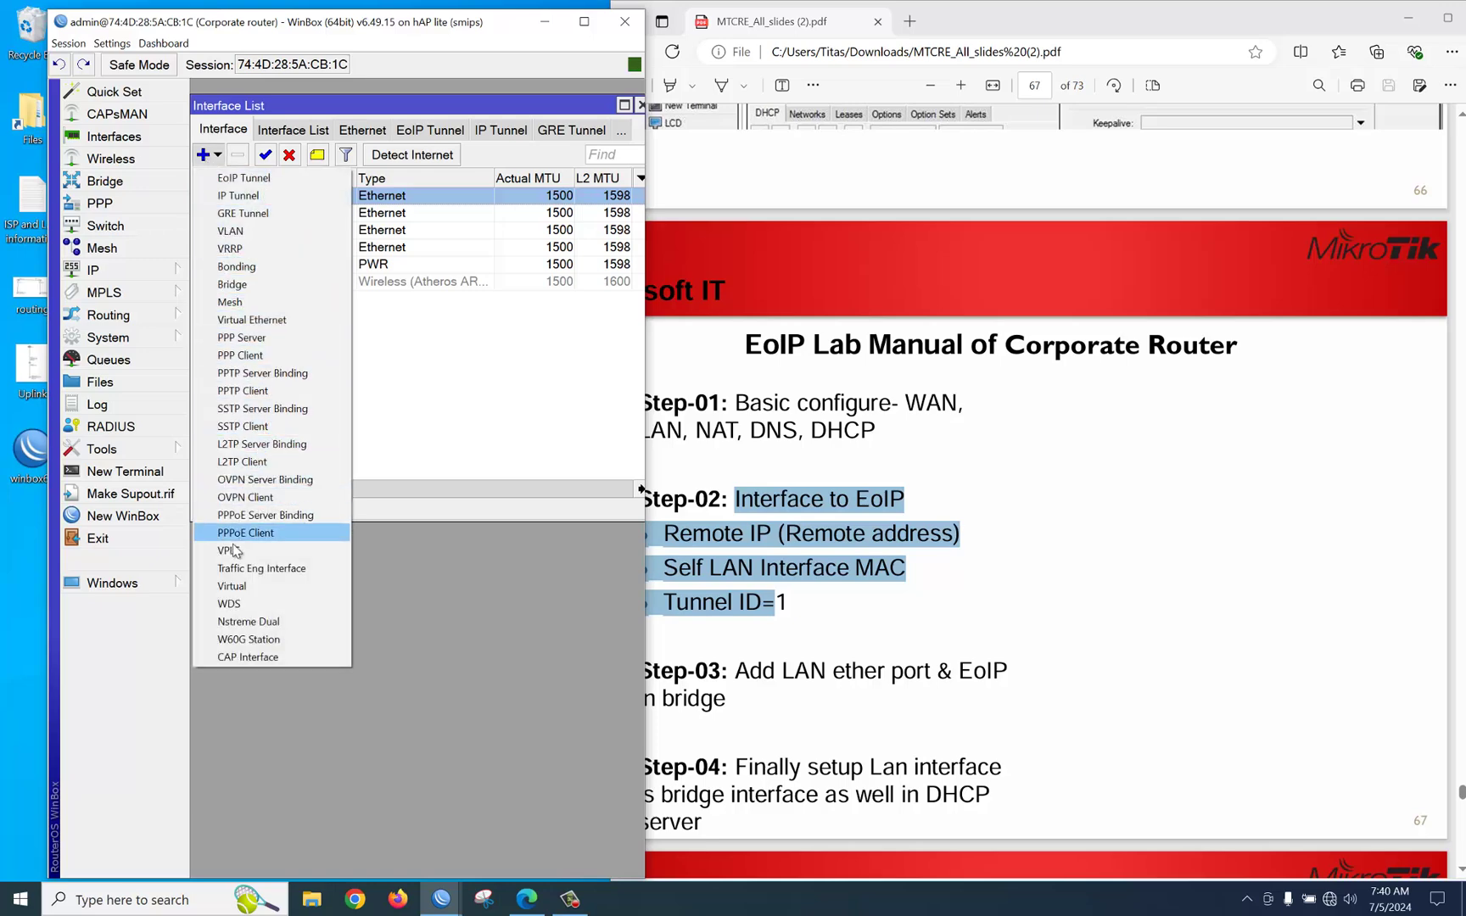
left_click(255, 178)
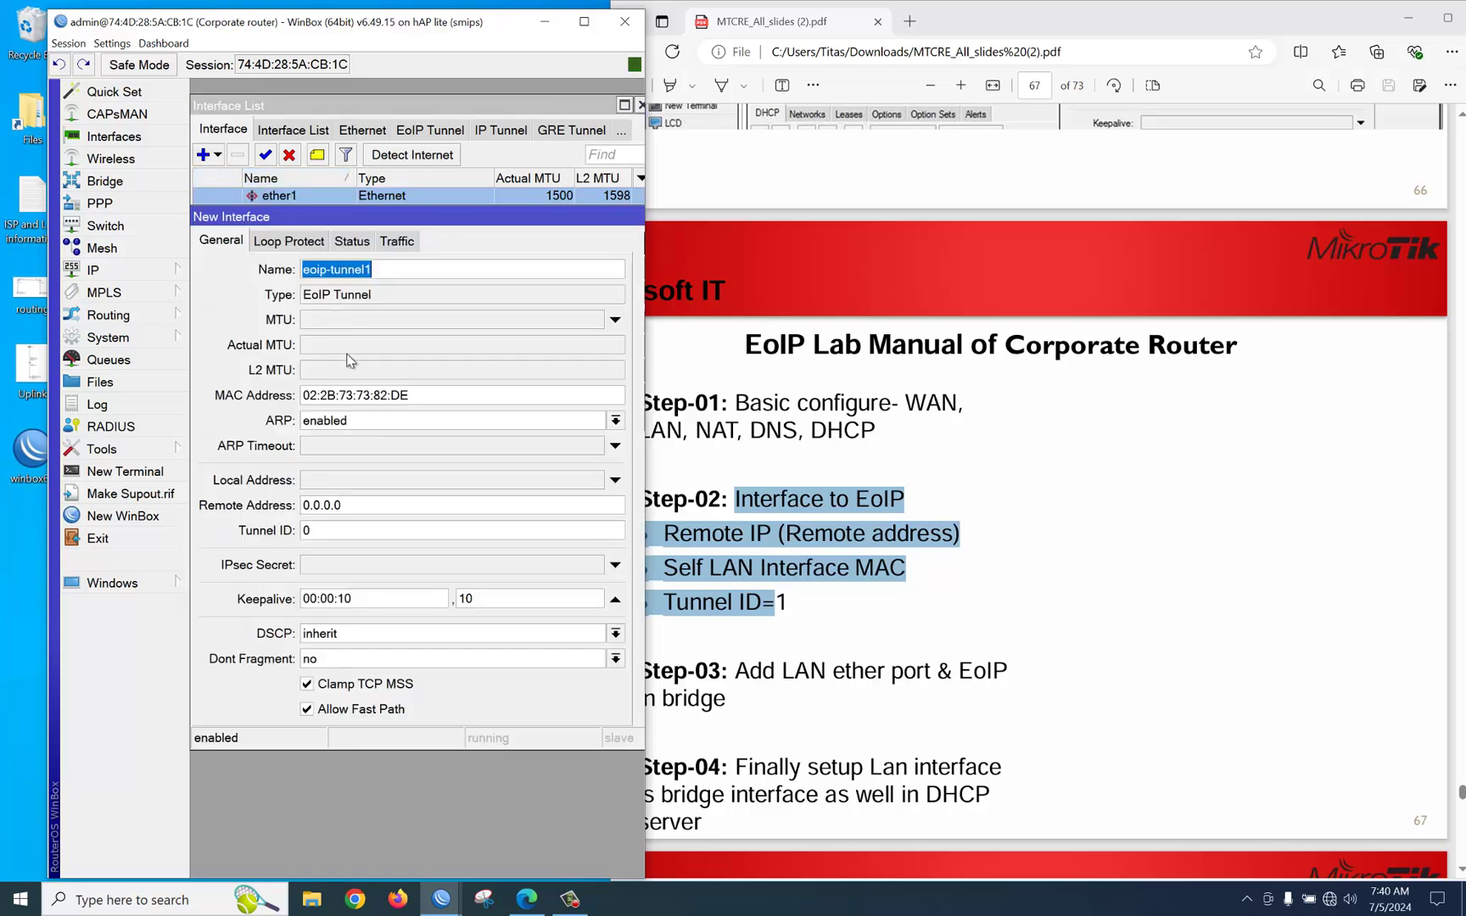
left_click(322, 396)
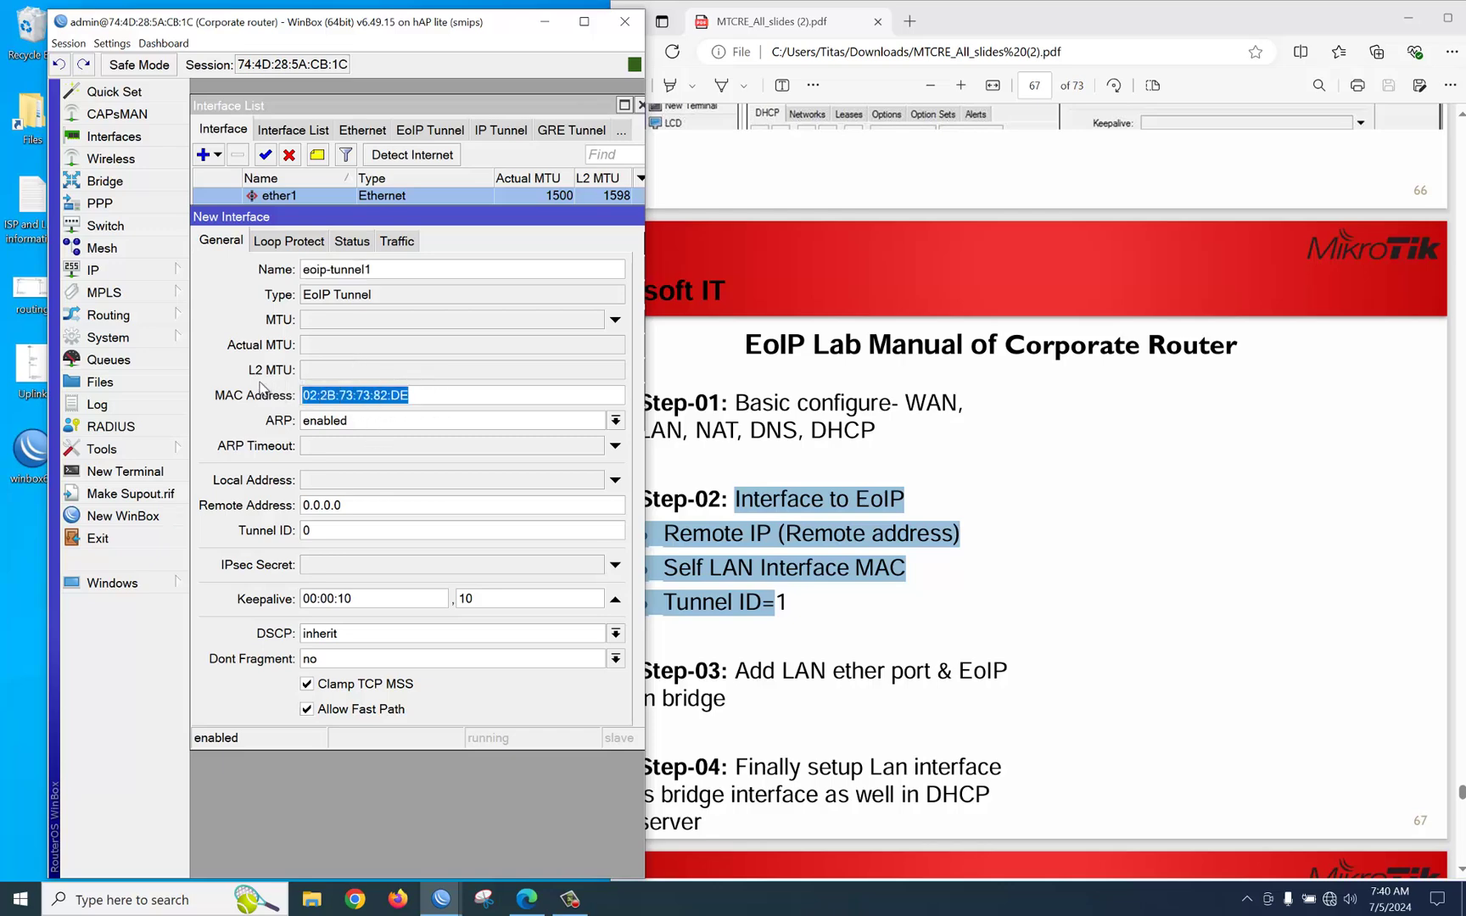
key("ctrl+v")
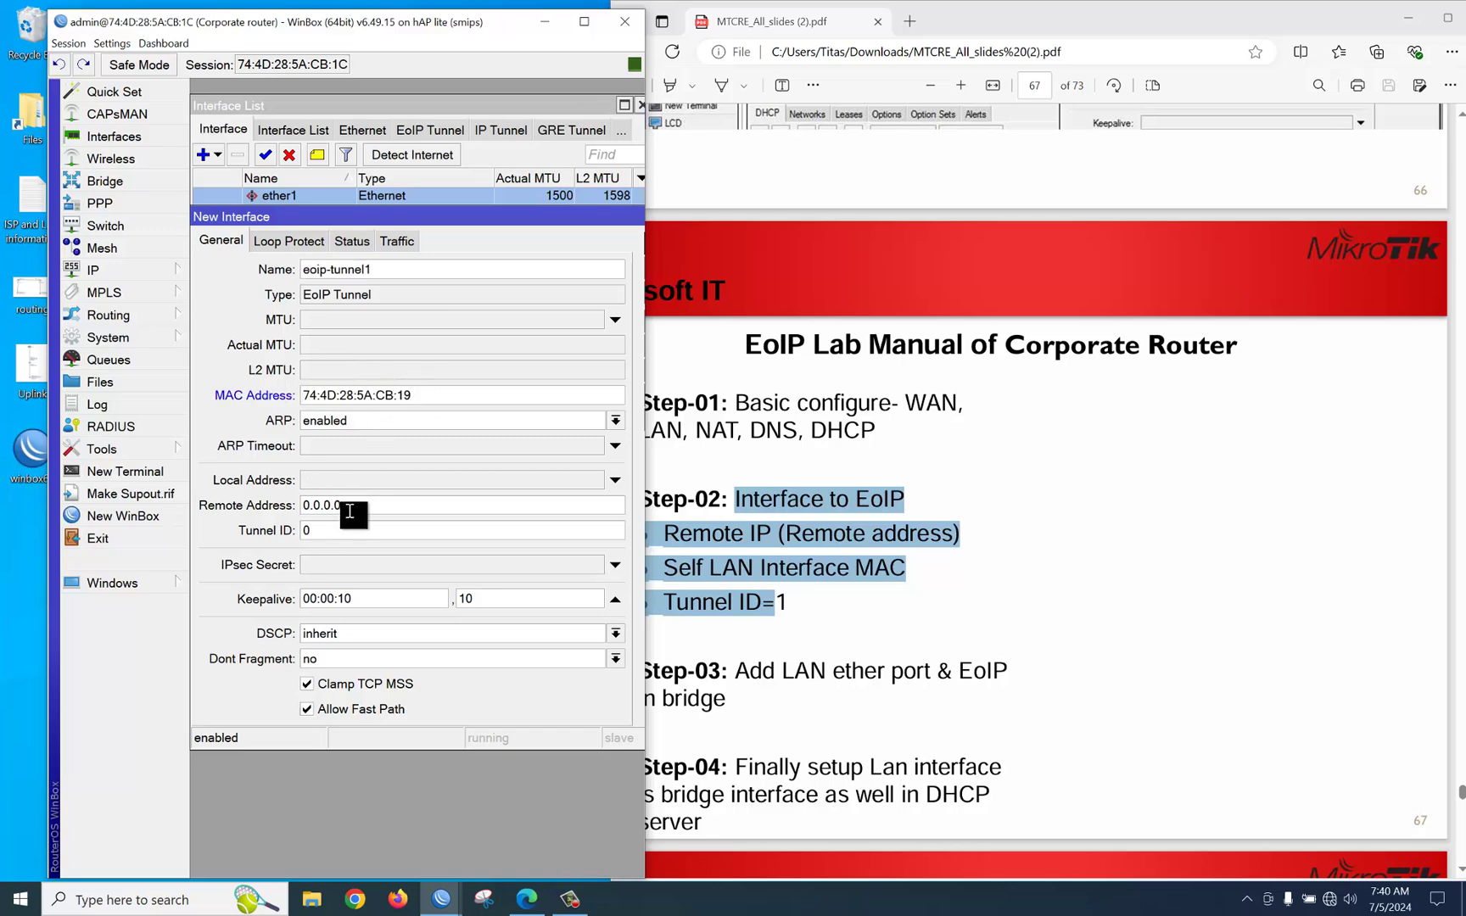
Set the tunnel's remote address to 10.0.0.2 and tunnel ID 1, then save it
left_click_drag(363, 508, 295, 507)
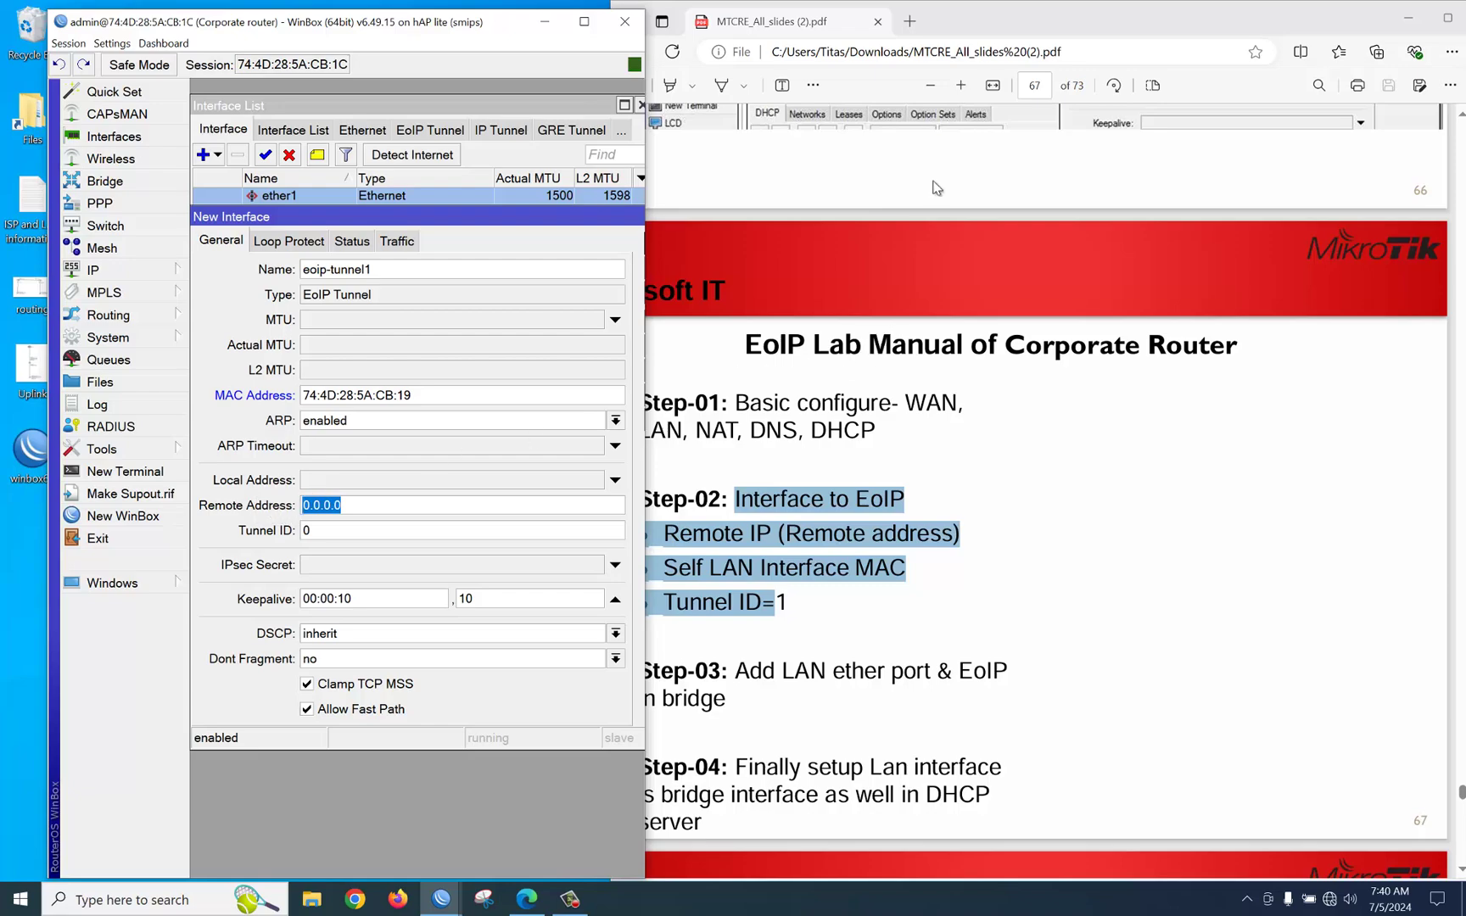
scroll(1120, 568, "up", 15)
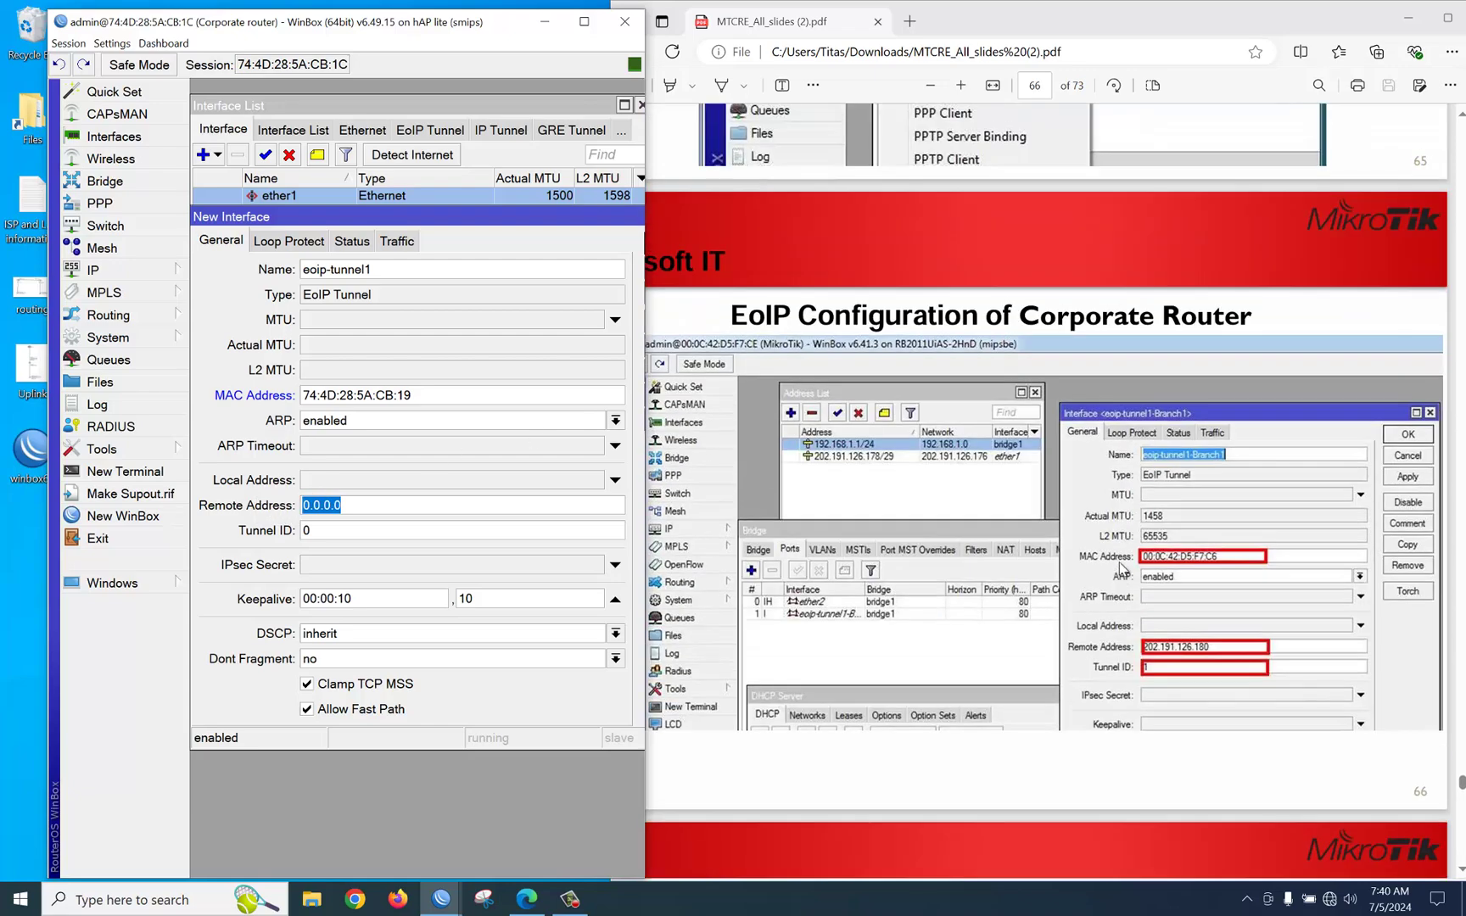
scroll(1119, 565, "up", 4)
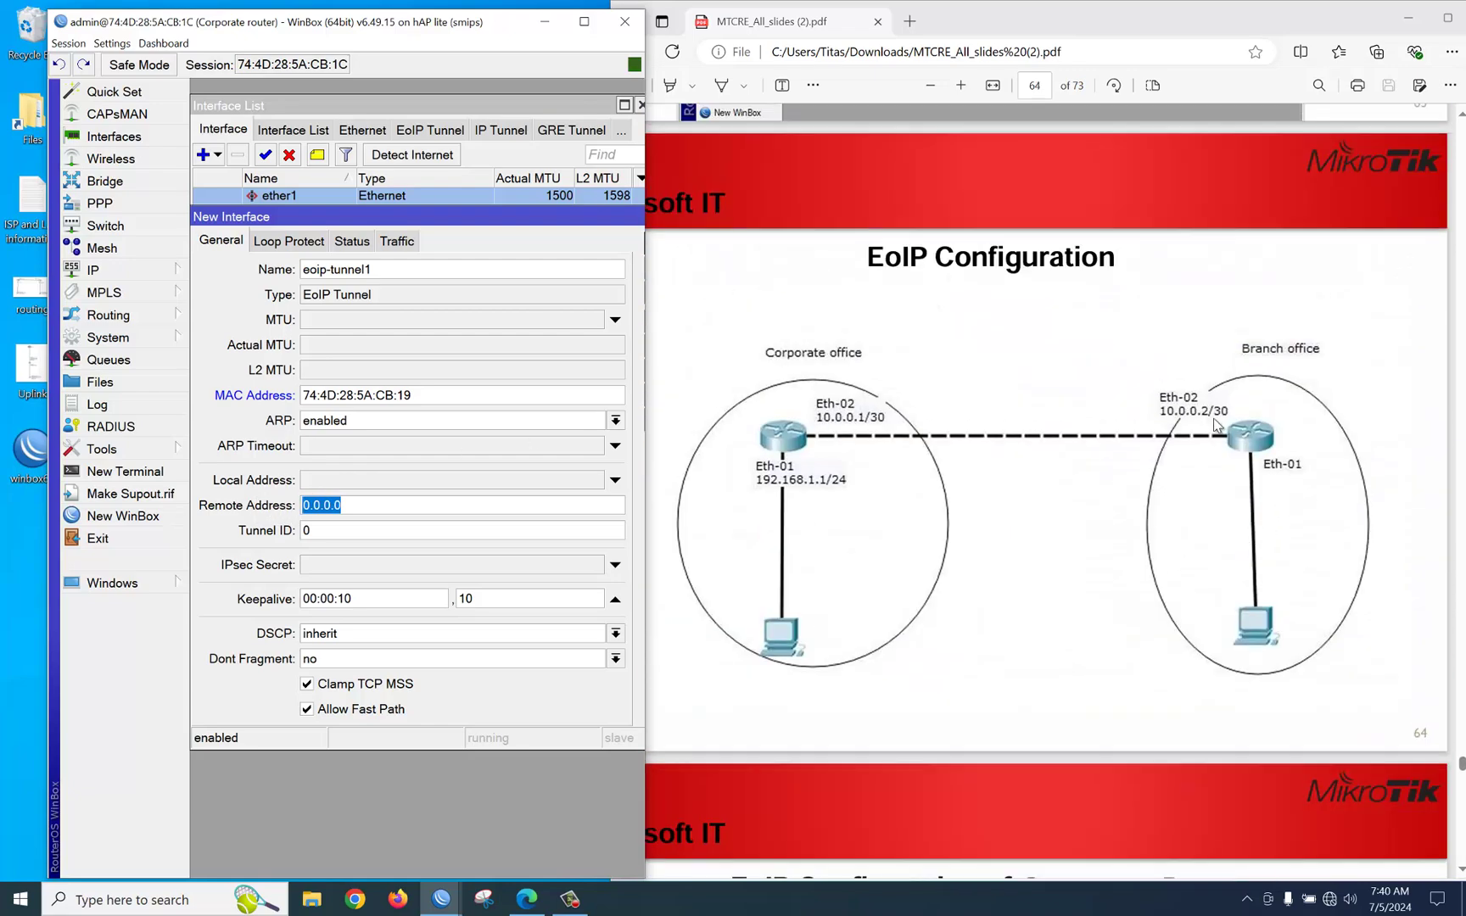
type("10")
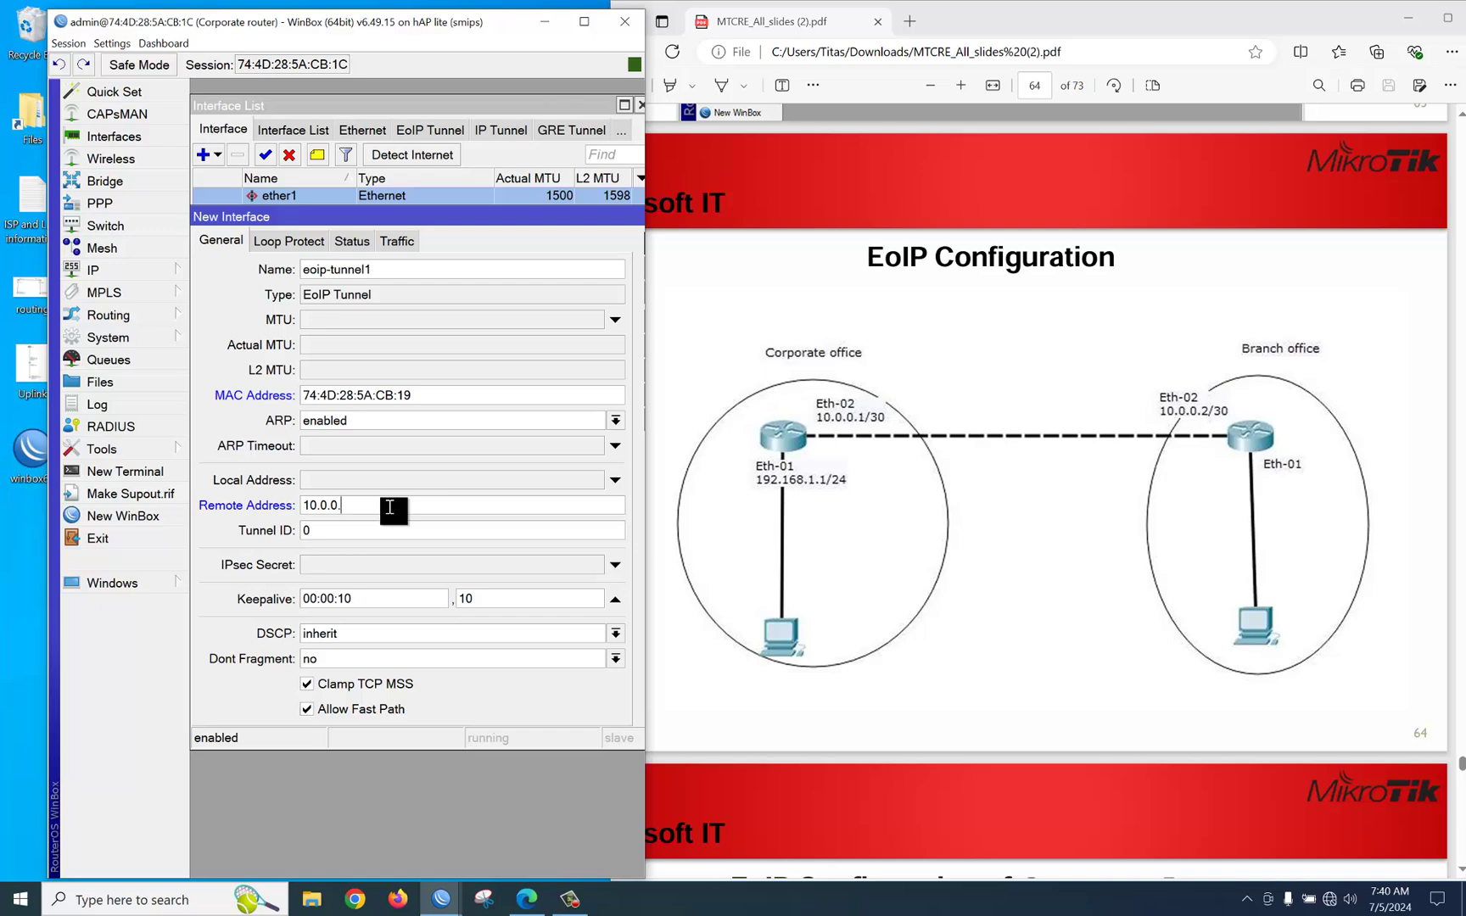
left_click(320, 530)
key("BackSpace")
type("1")
left_click_drag(648, 138, 796, 138)
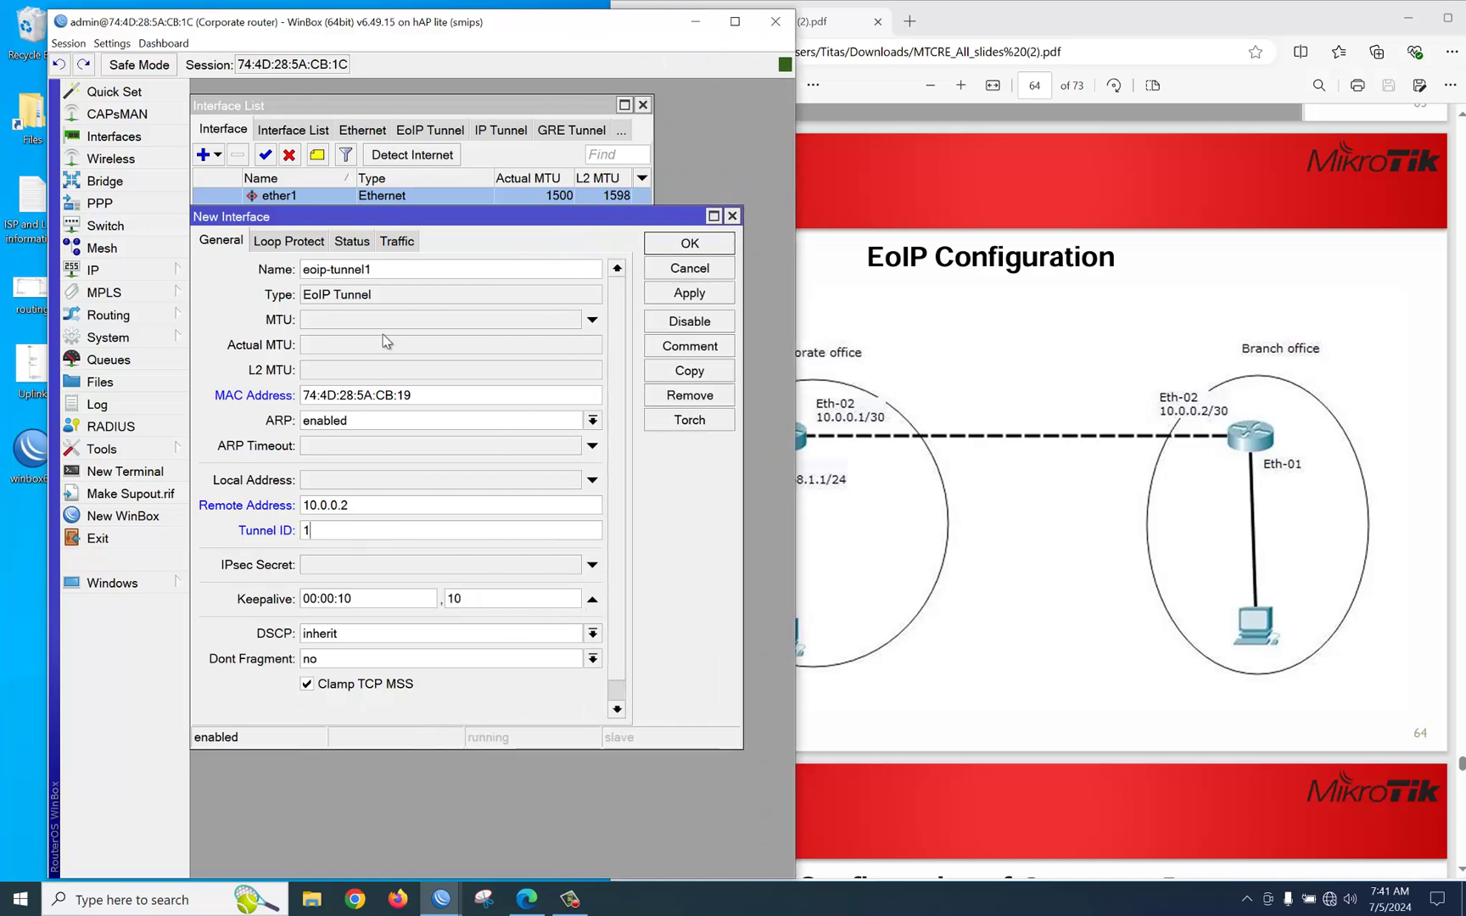
left_click(694, 294)
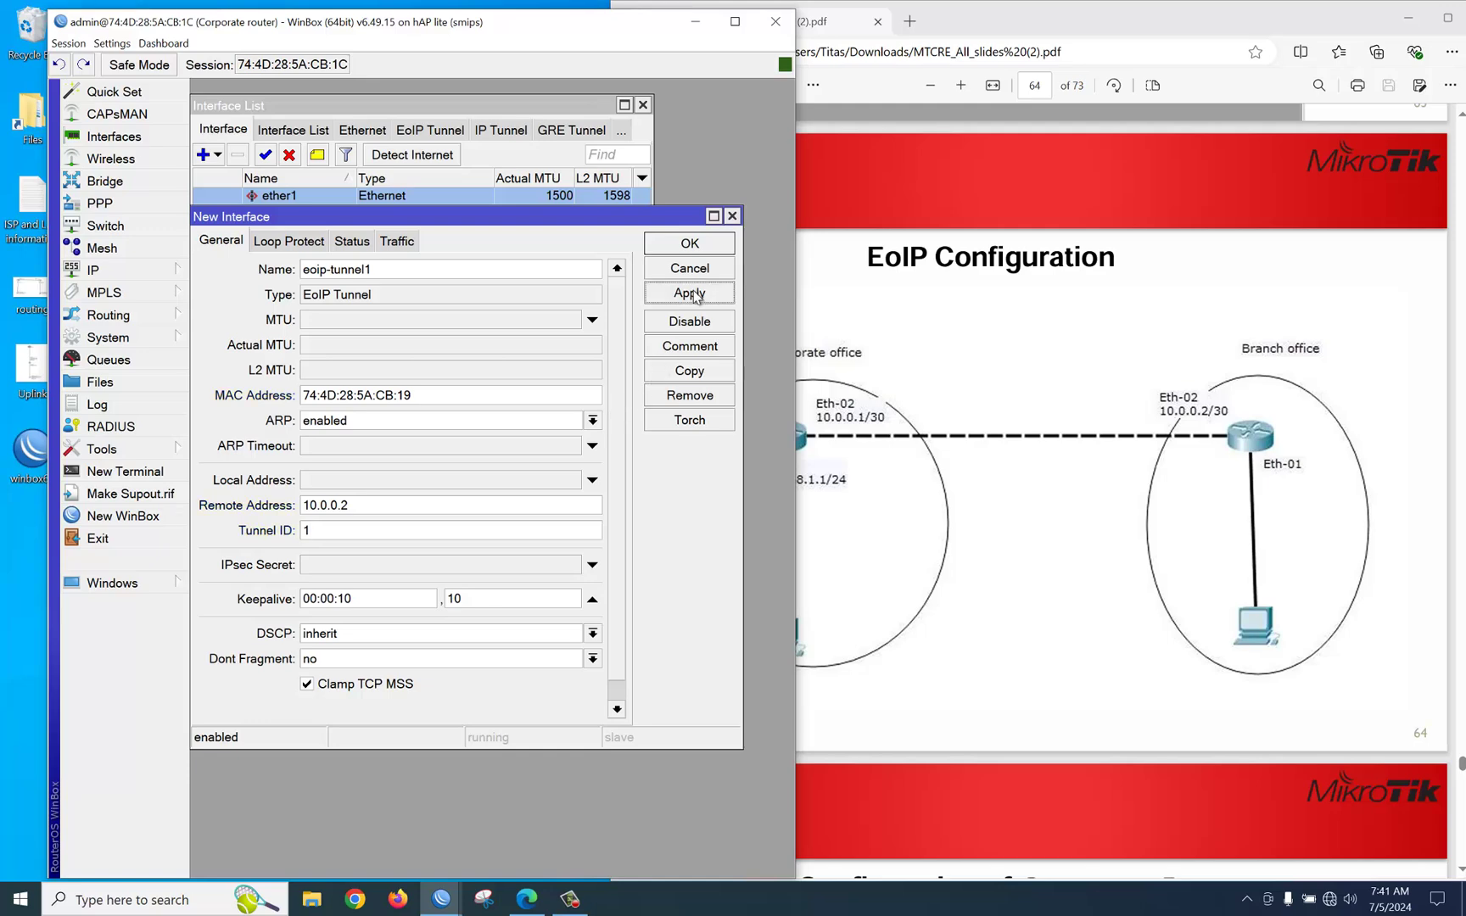
left_click(690, 246)
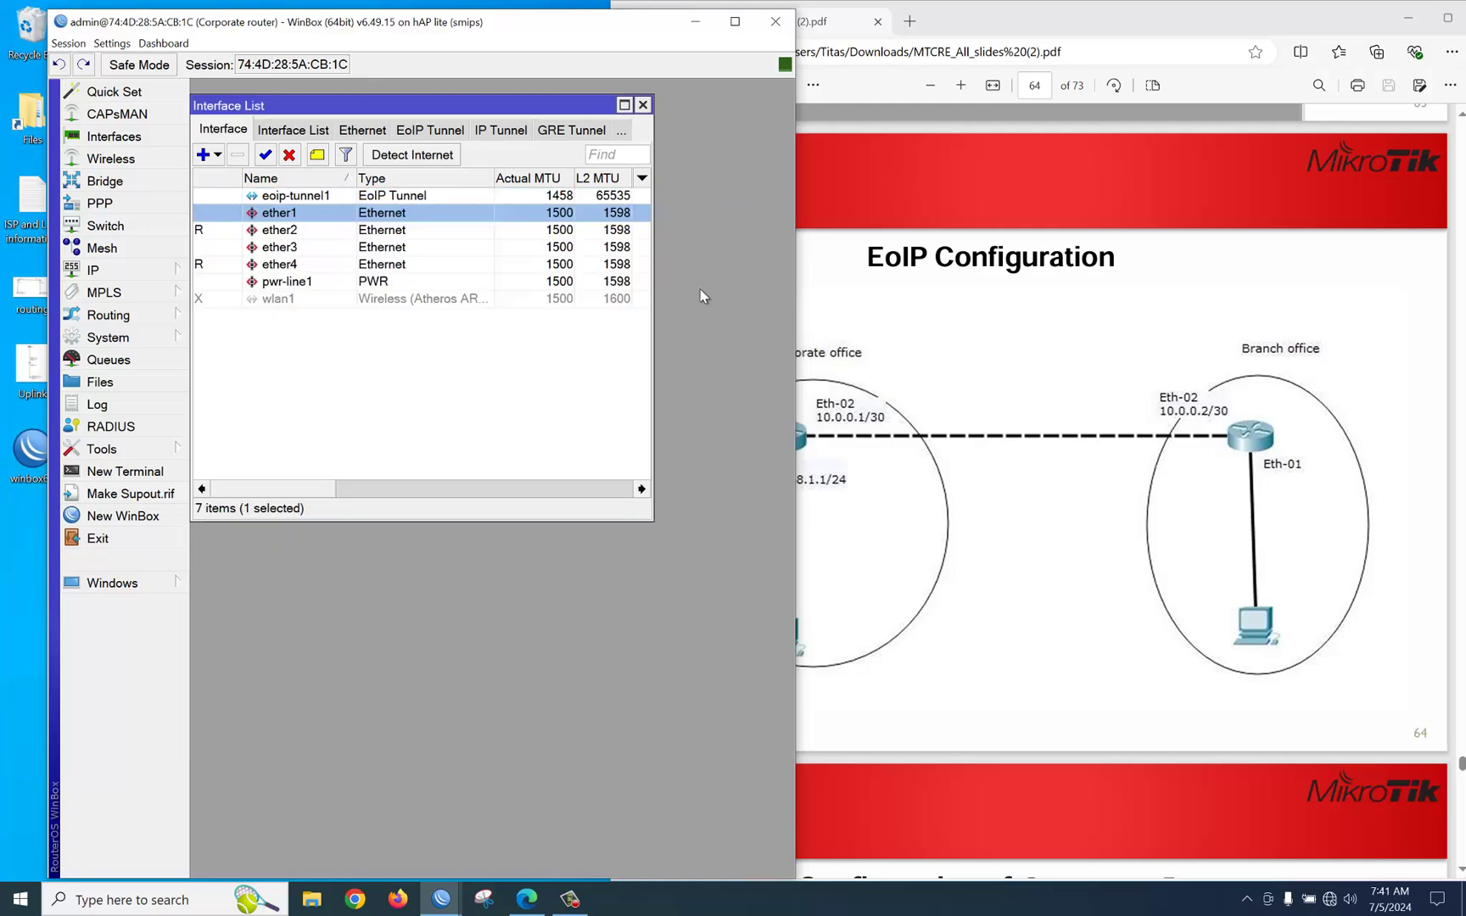
Read the lab manual's Step-03 on page 67, then open WinBox's Bridge list
left_click(976, 574)
scroll(982, 619, "down", 5)
scroll(982, 635, "down", 10)
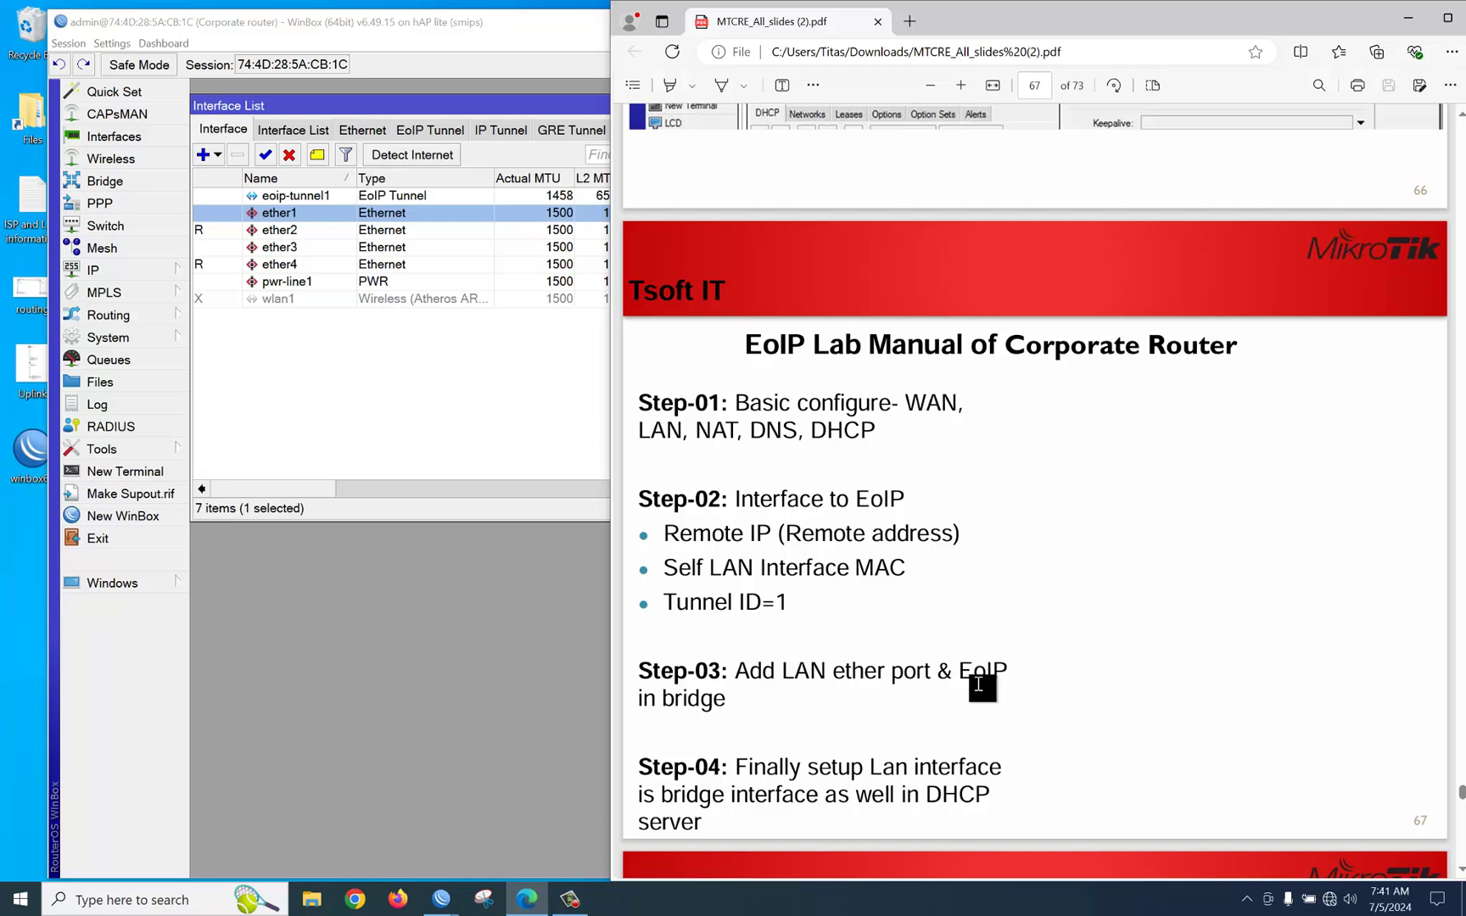
left_click(104, 181)
Create bridge1 and add ether1 as its first port
left_click(204, 261)
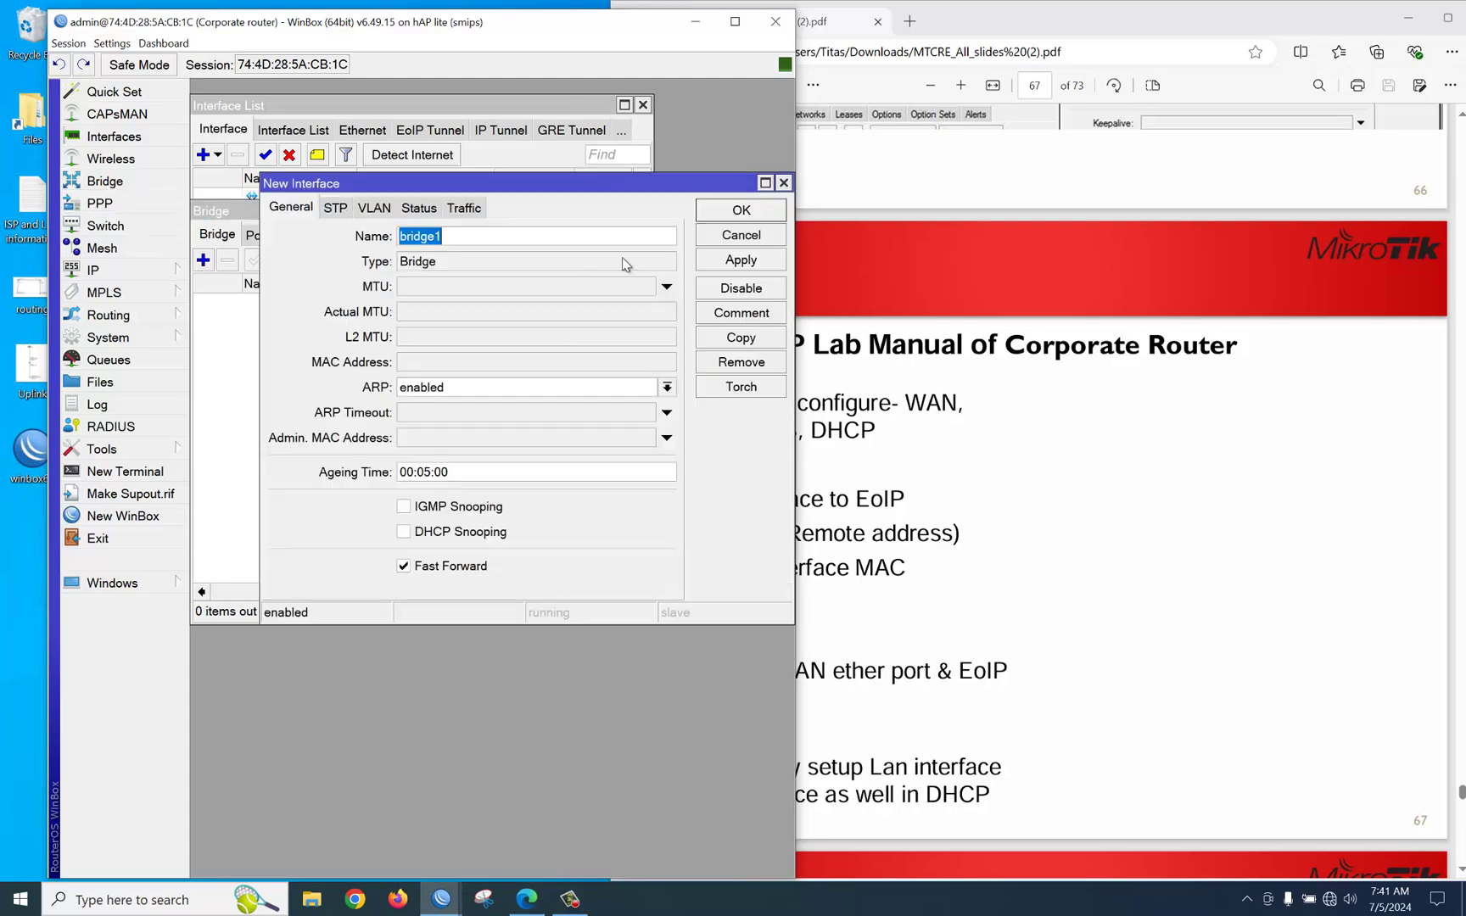
left_click(717, 212)
left_click(260, 235)
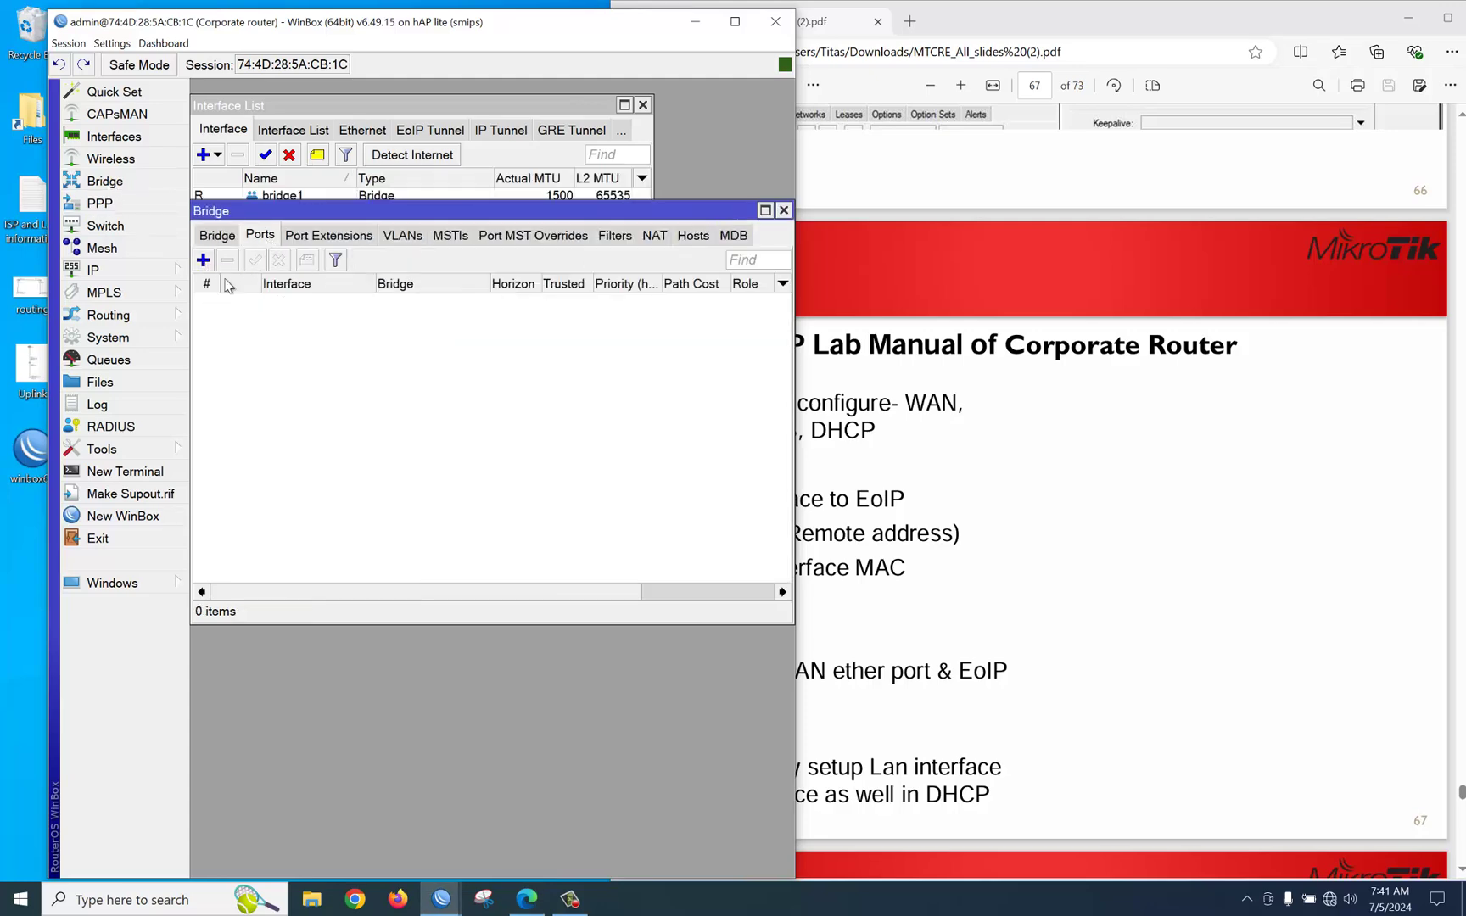
left_click(204, 261)
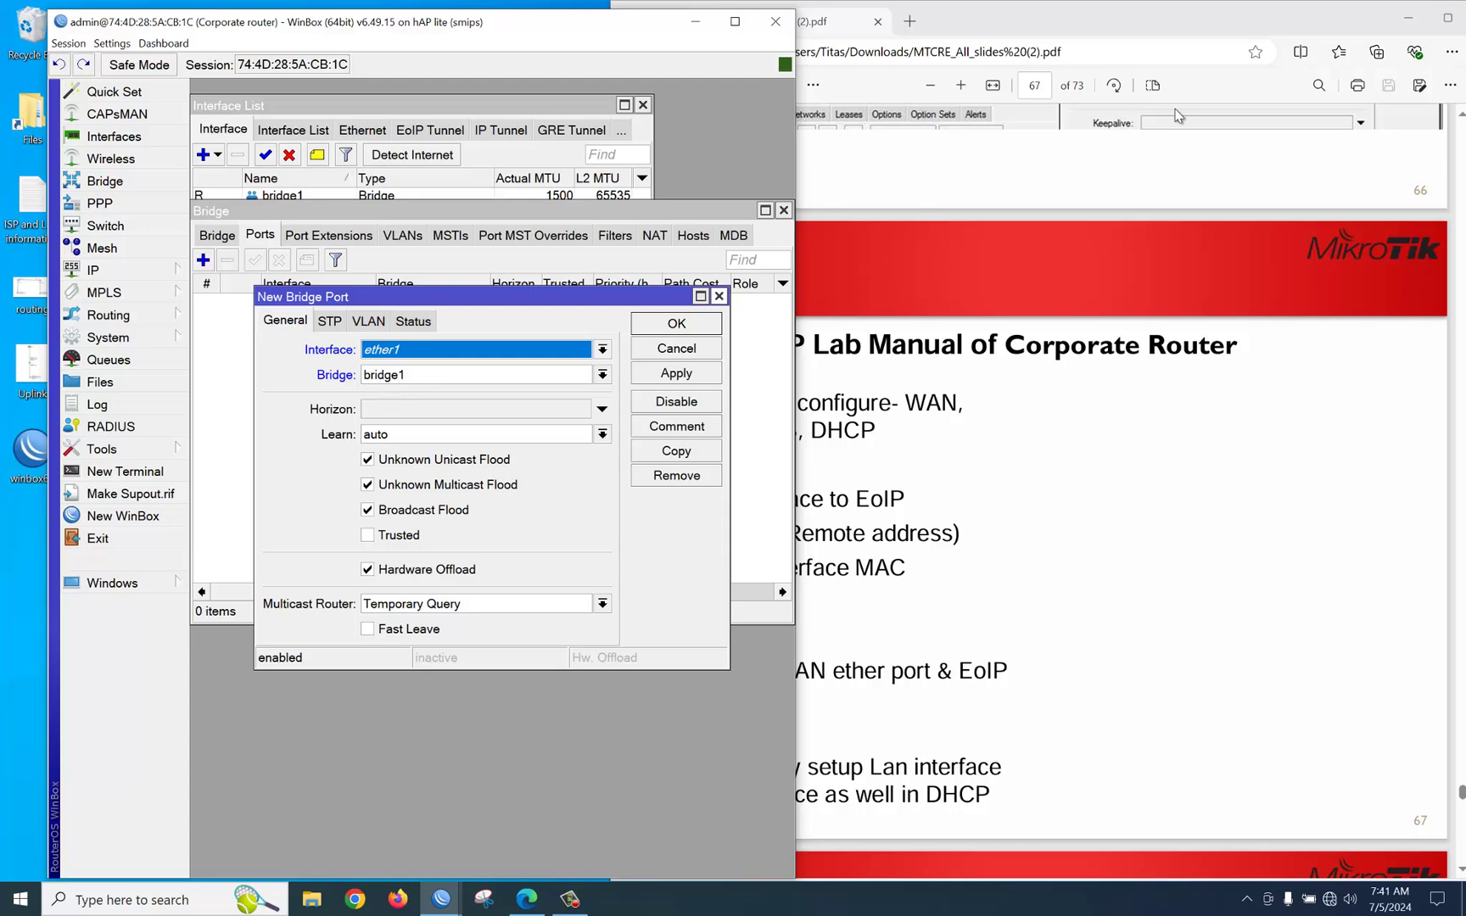
left_click_drag(1017, 21, 1072, 21)
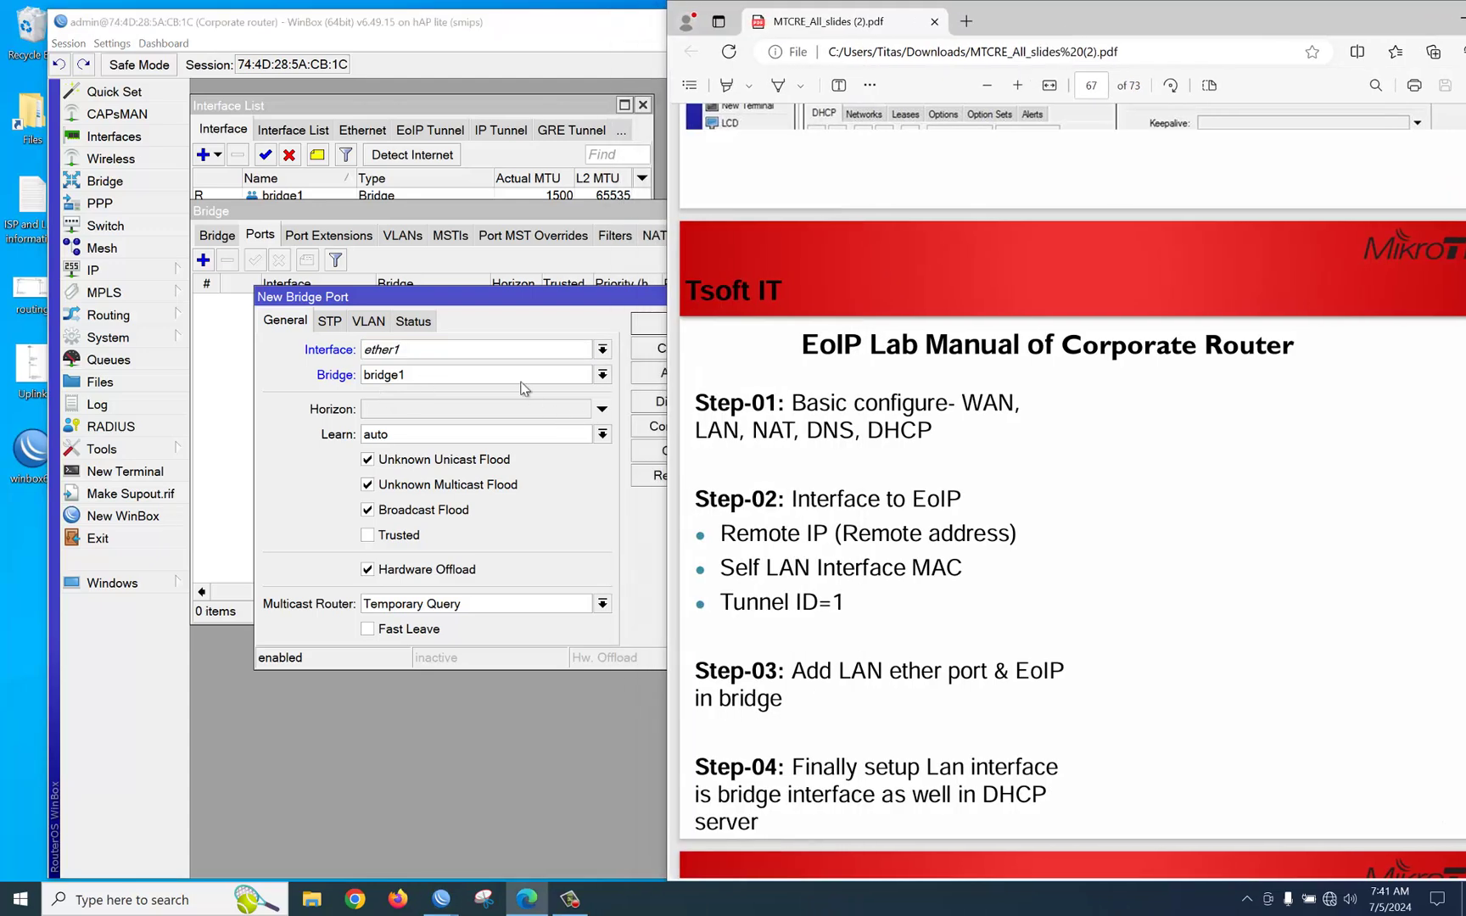
left_click(436, 348)
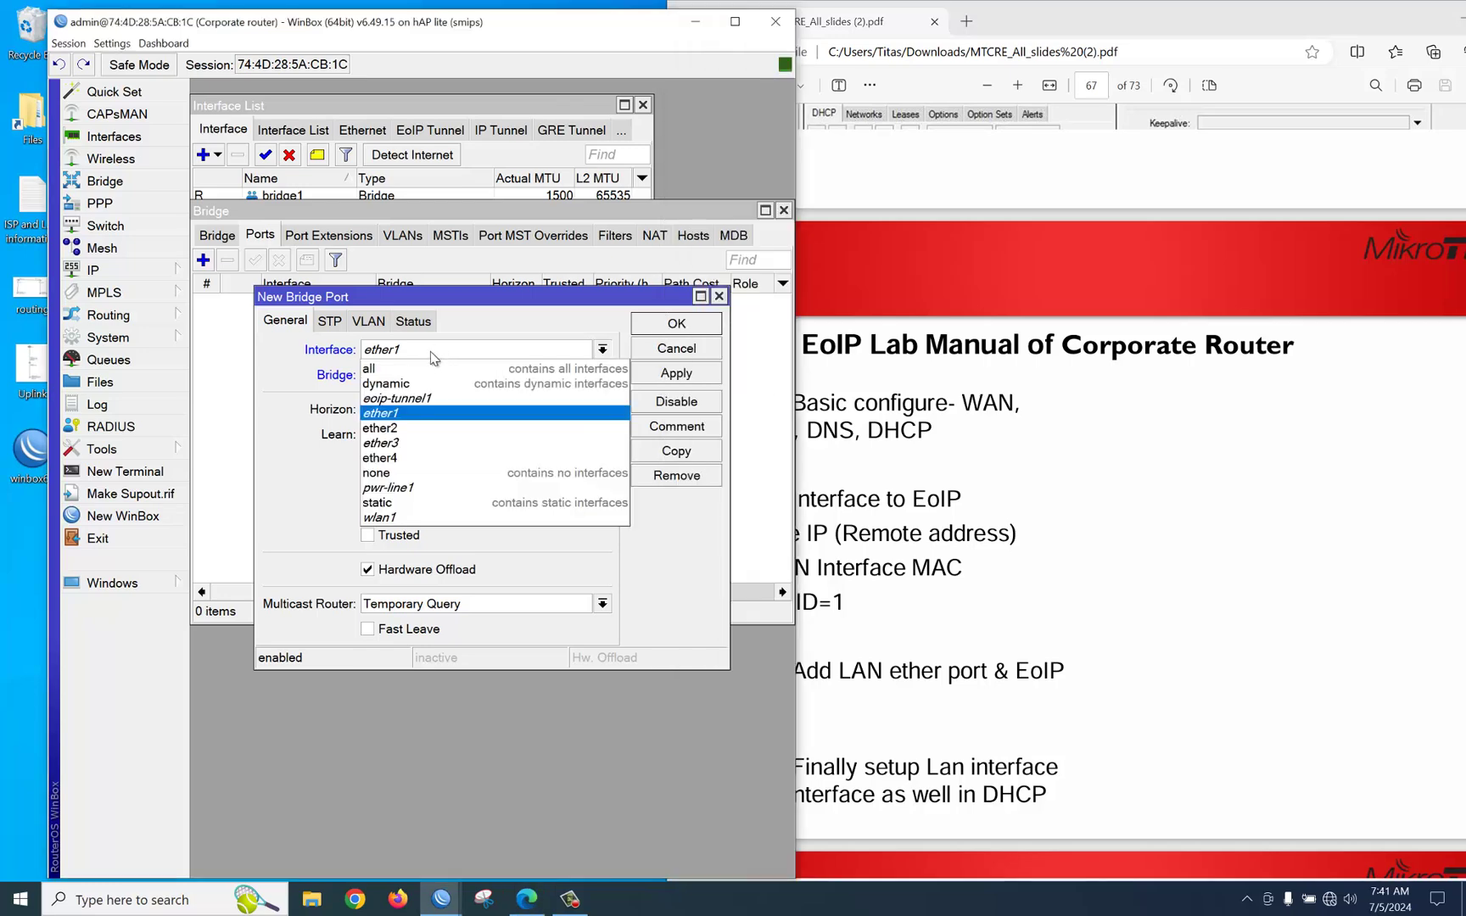
left_click(400, 415)
left_click(670, 331)
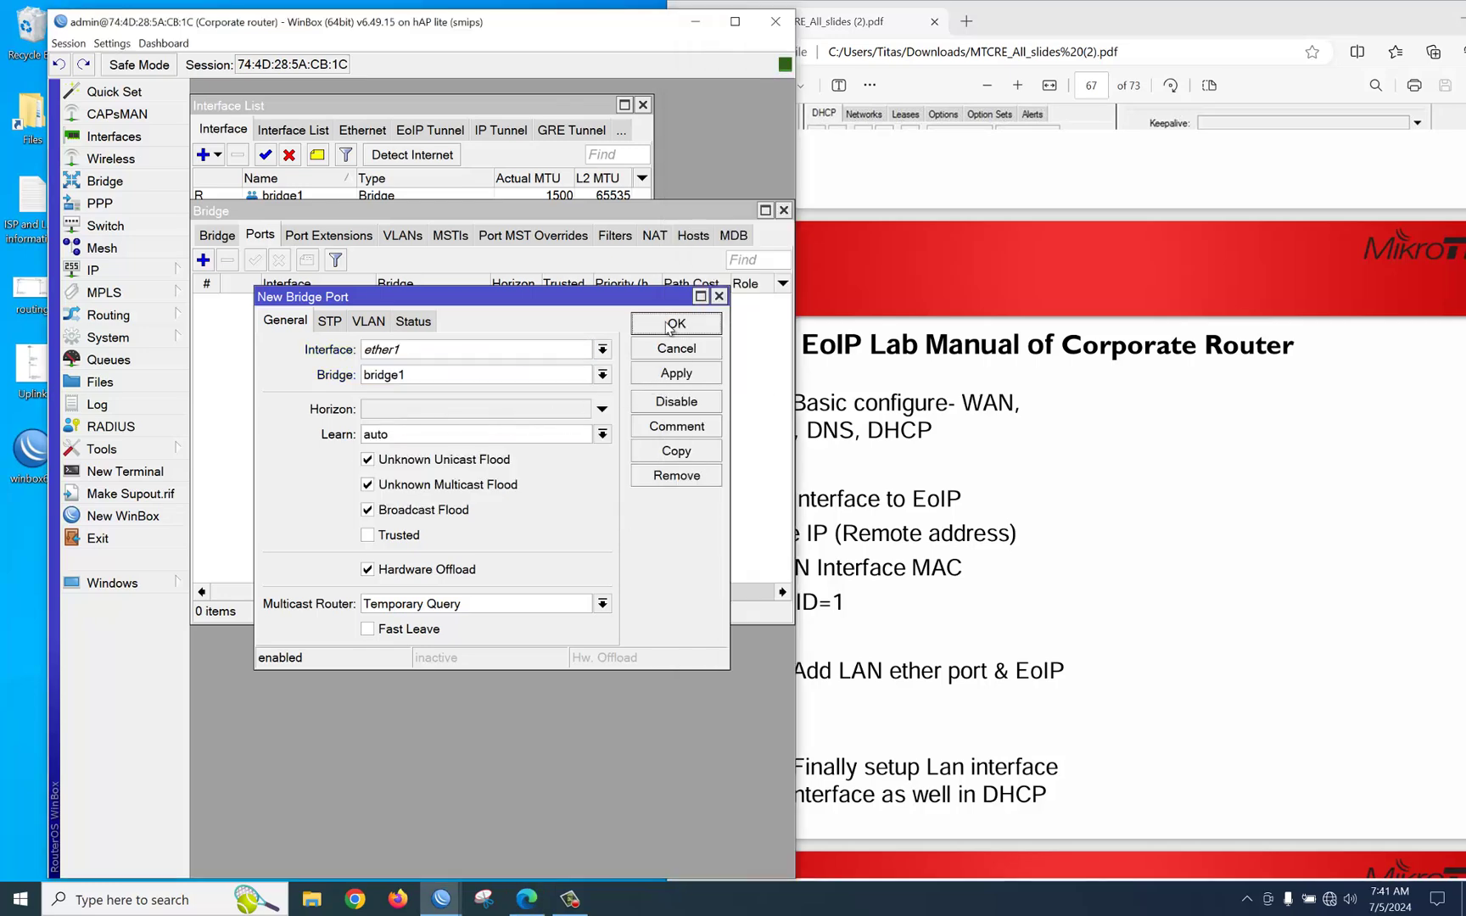
Add eoip-tunnel1 as a second port of bridge1
left_click(203, 261)
left_click(416, 356)
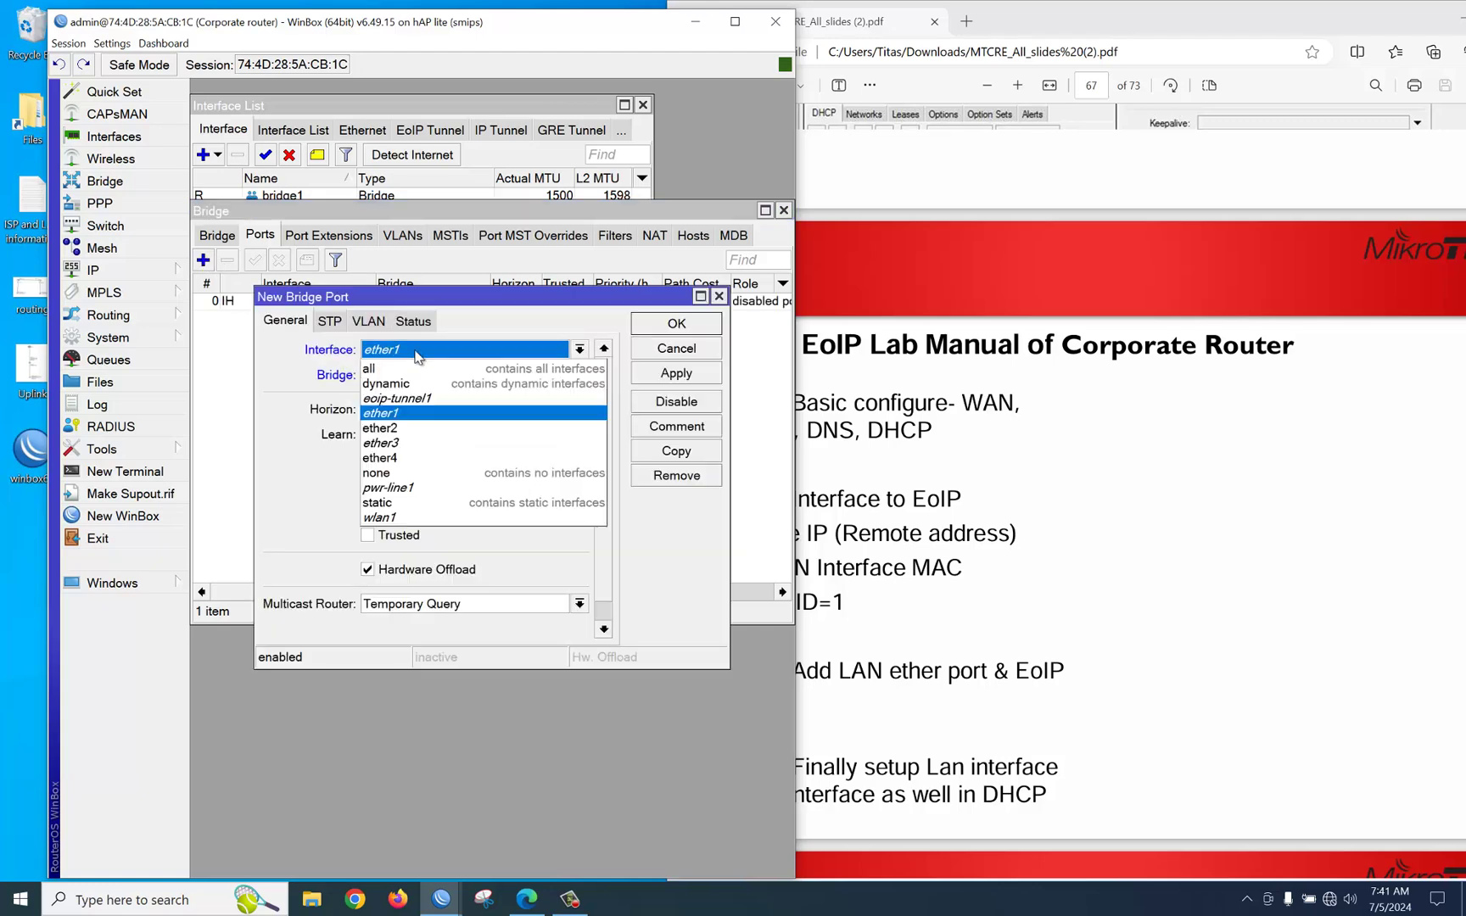
left_click(404, 399)
left_click(671, 373)
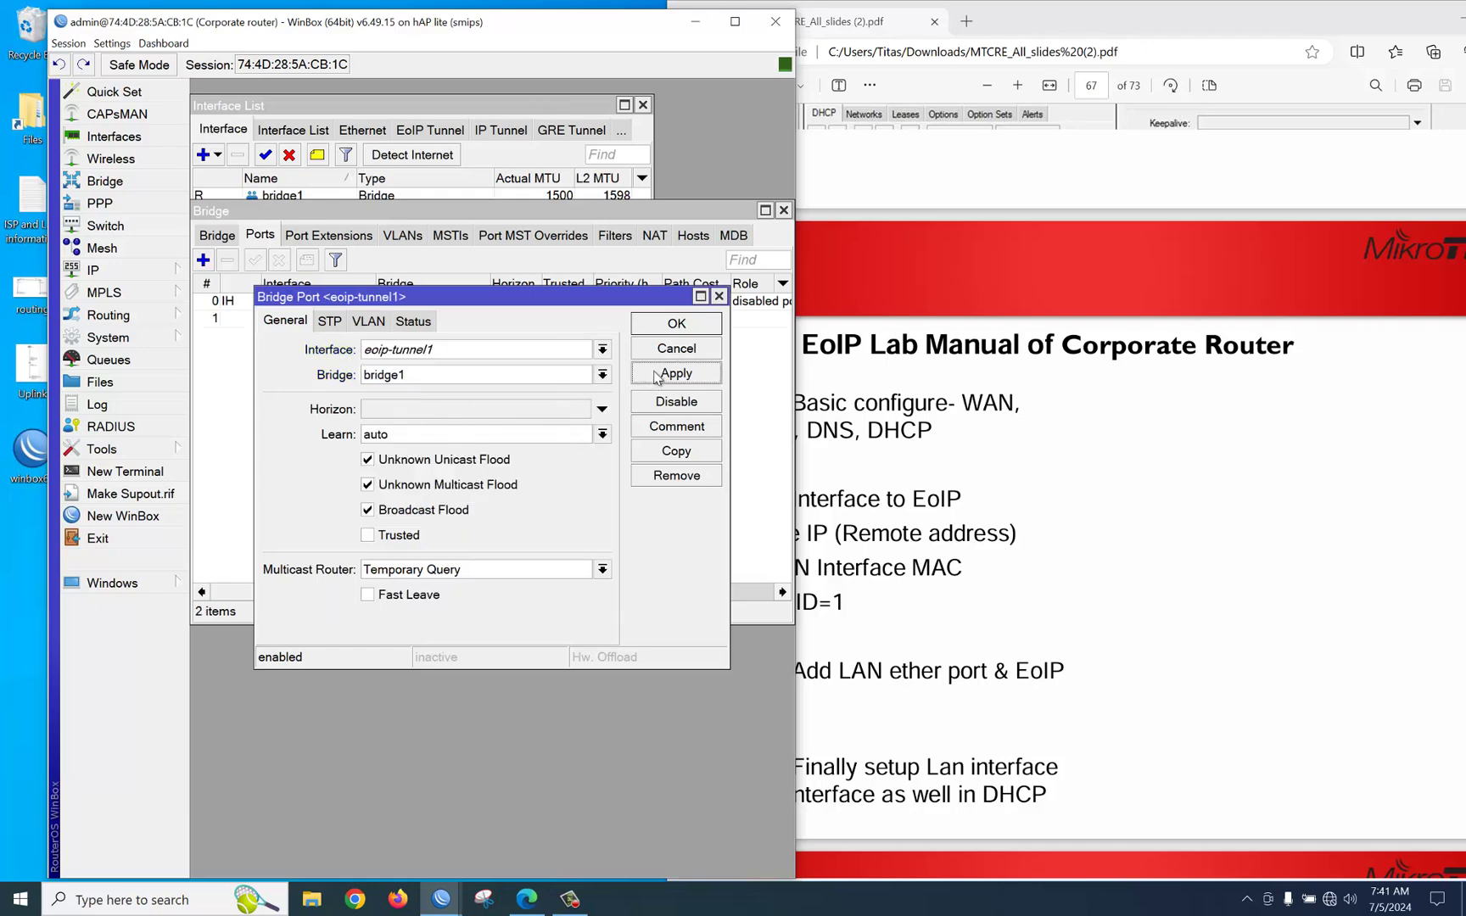
left_click(677, 324)
left_click(948, 672)
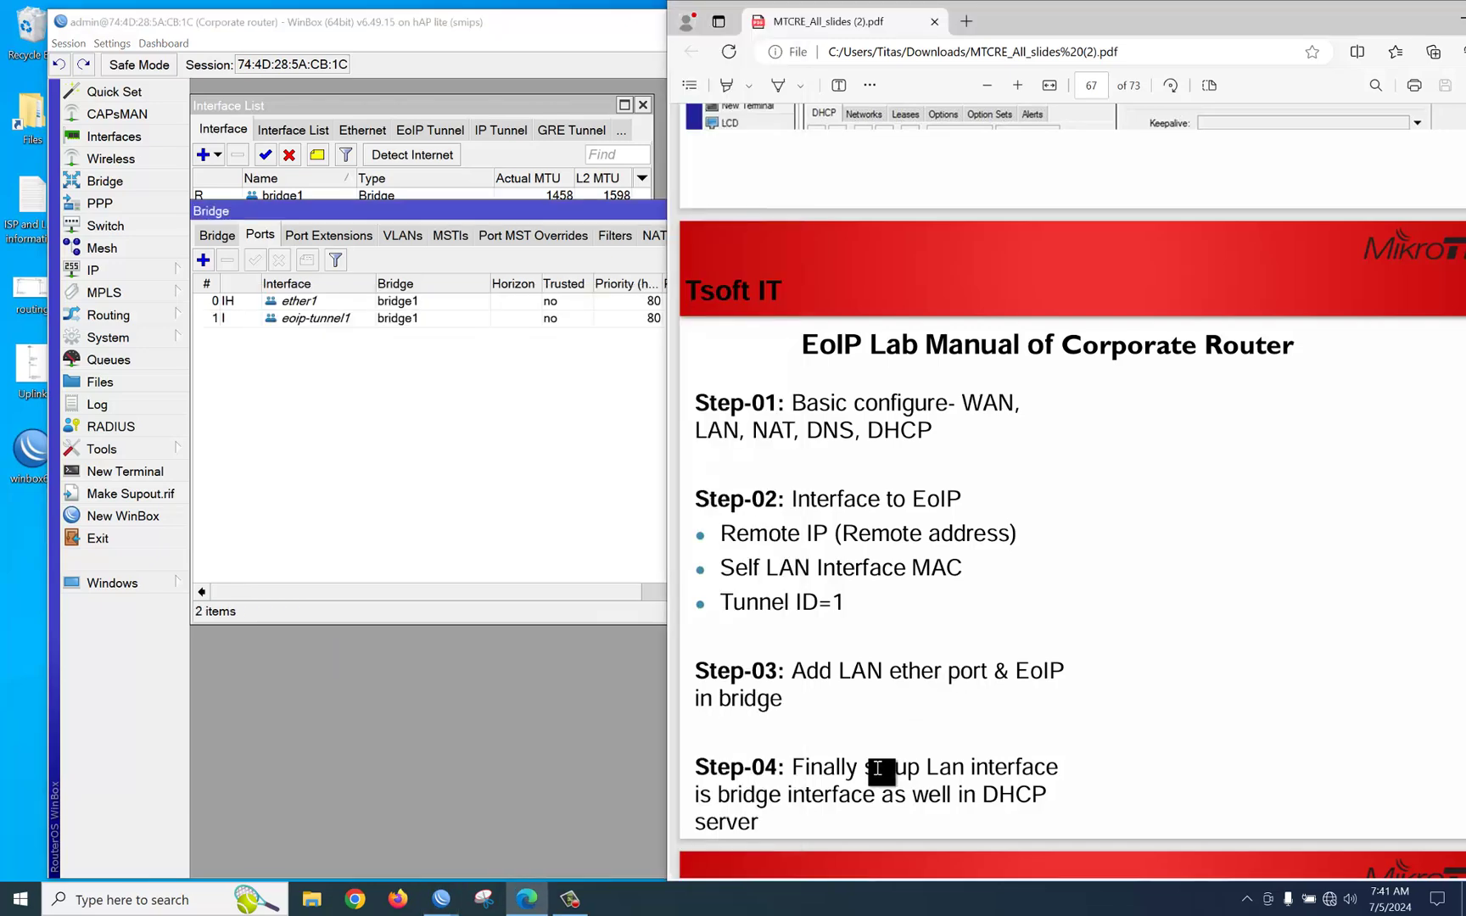
Review the lab manual's Step-04 instruction and return to the corporate router session
left_click_drag(794, 768, 1054, 806)
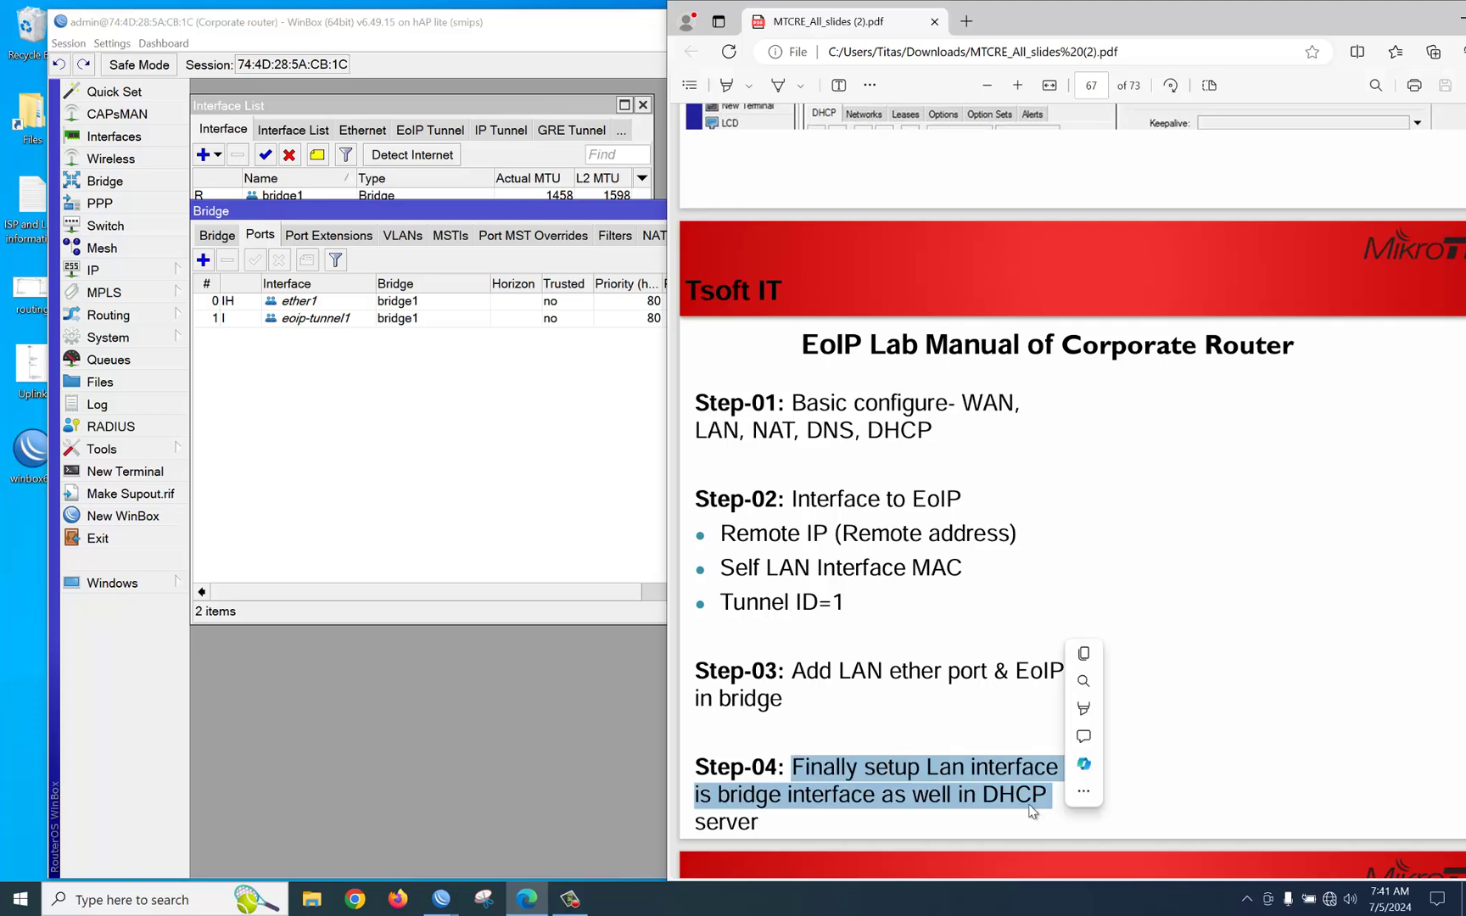
left_click(1025, 804)
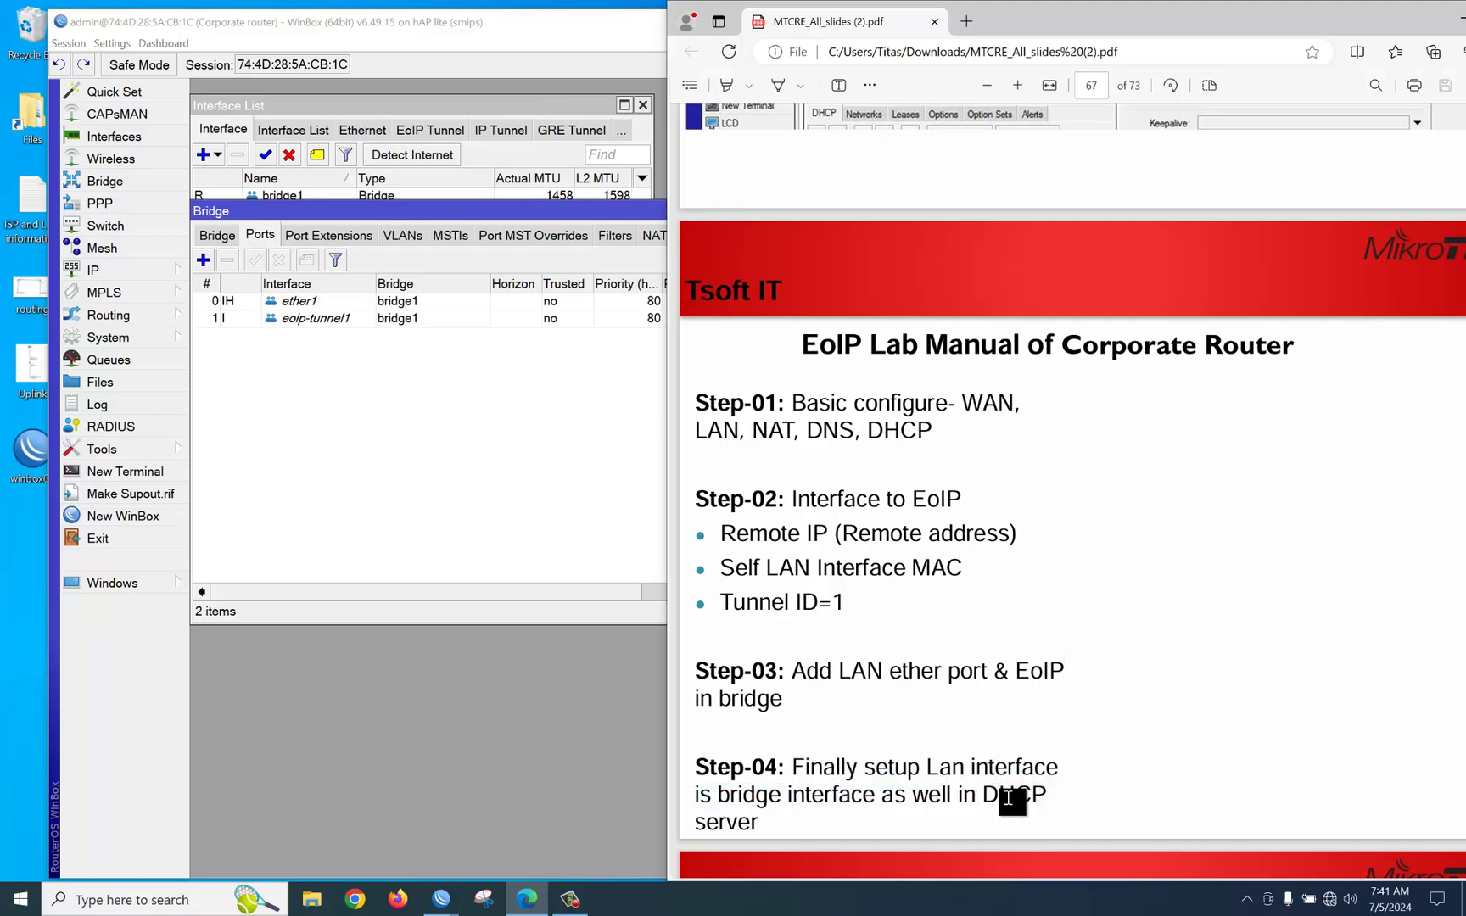
left_click(121, 274)
left_click(121, 274)
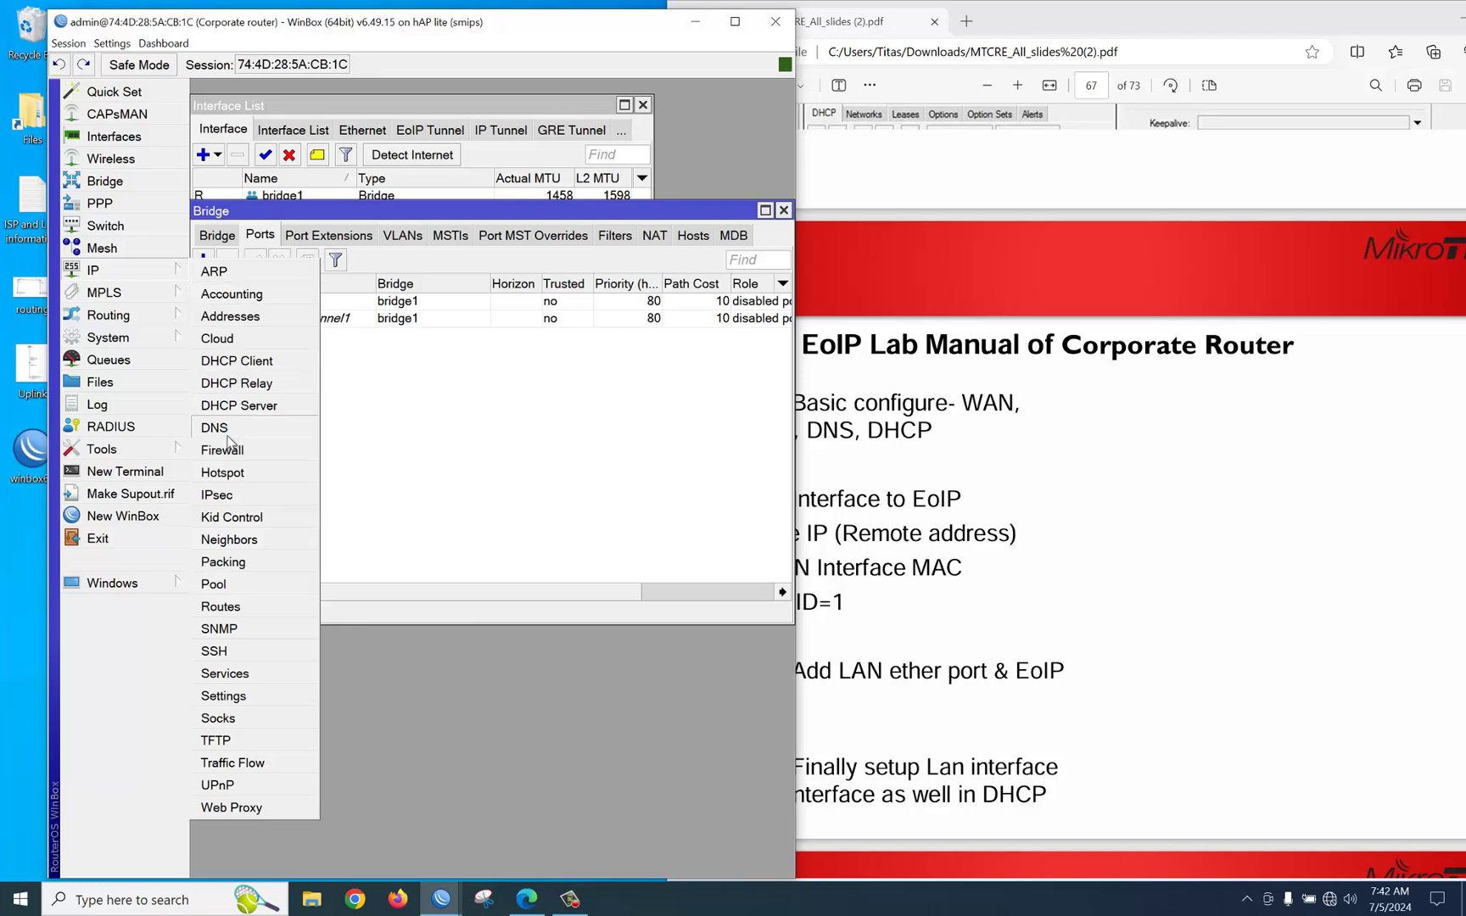
Start DHCP Setup on bridge1, accepting the 192.168.1.0/24 space, gateway and address pool
left_click(243, 409)
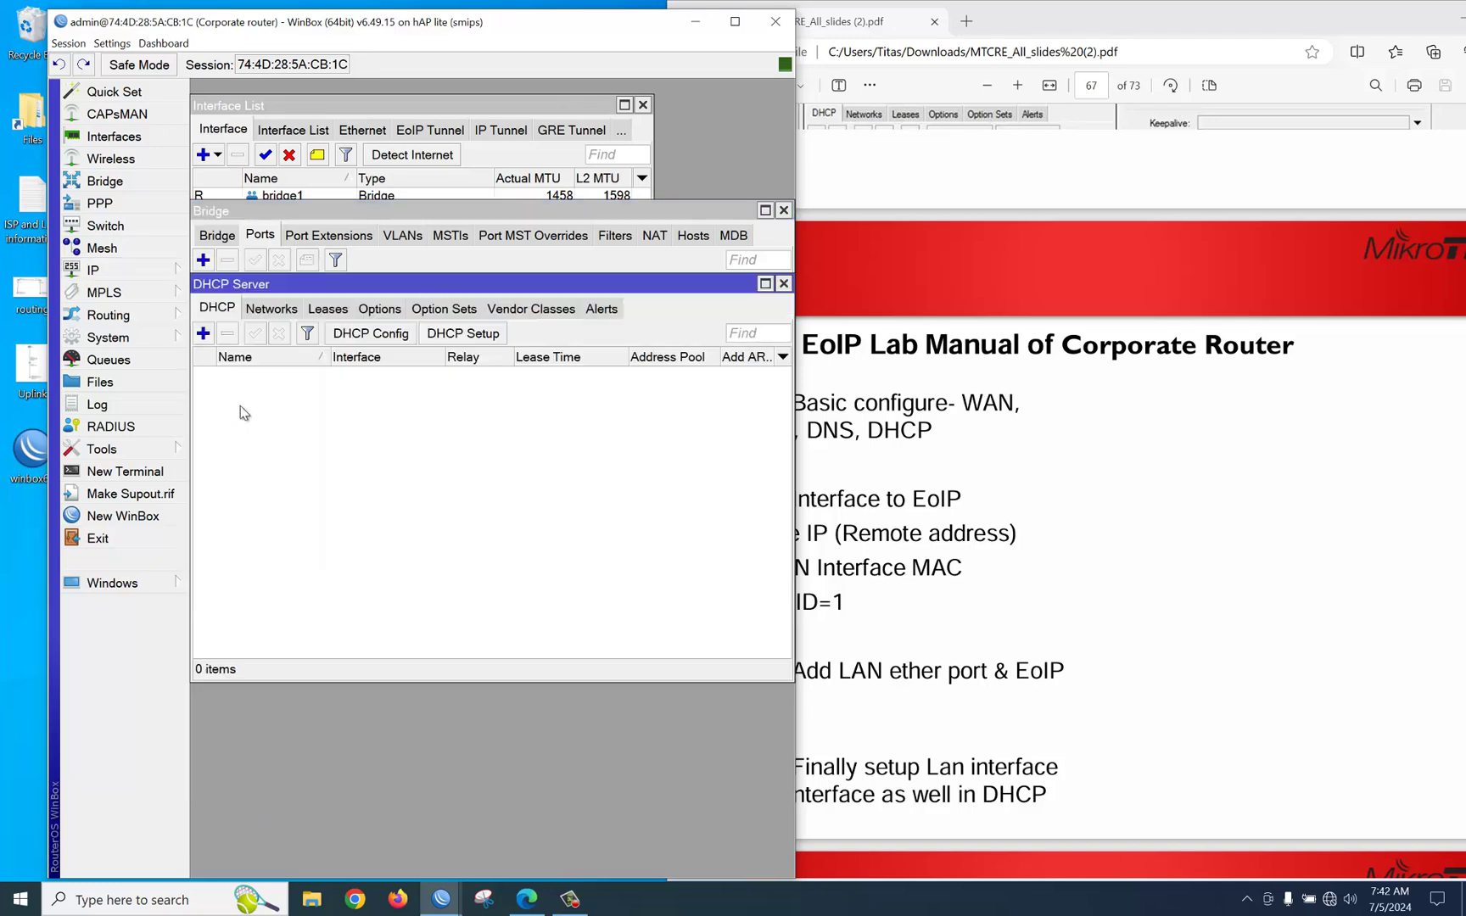
left_click(456, 337)
left_click(520, 476)
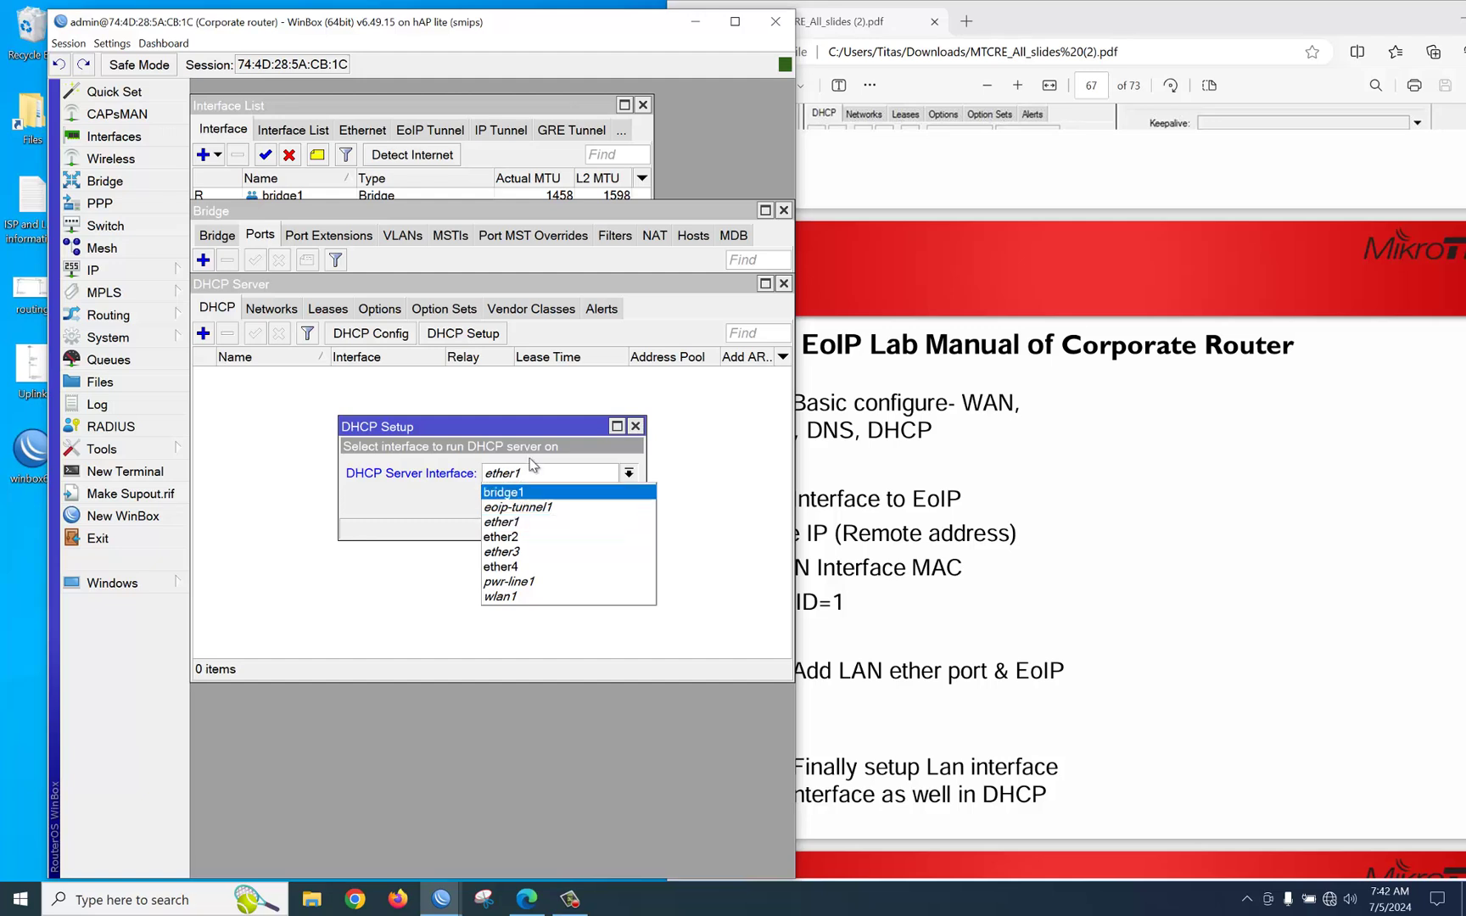
left_click(523, 494)
left_click(560, 502)
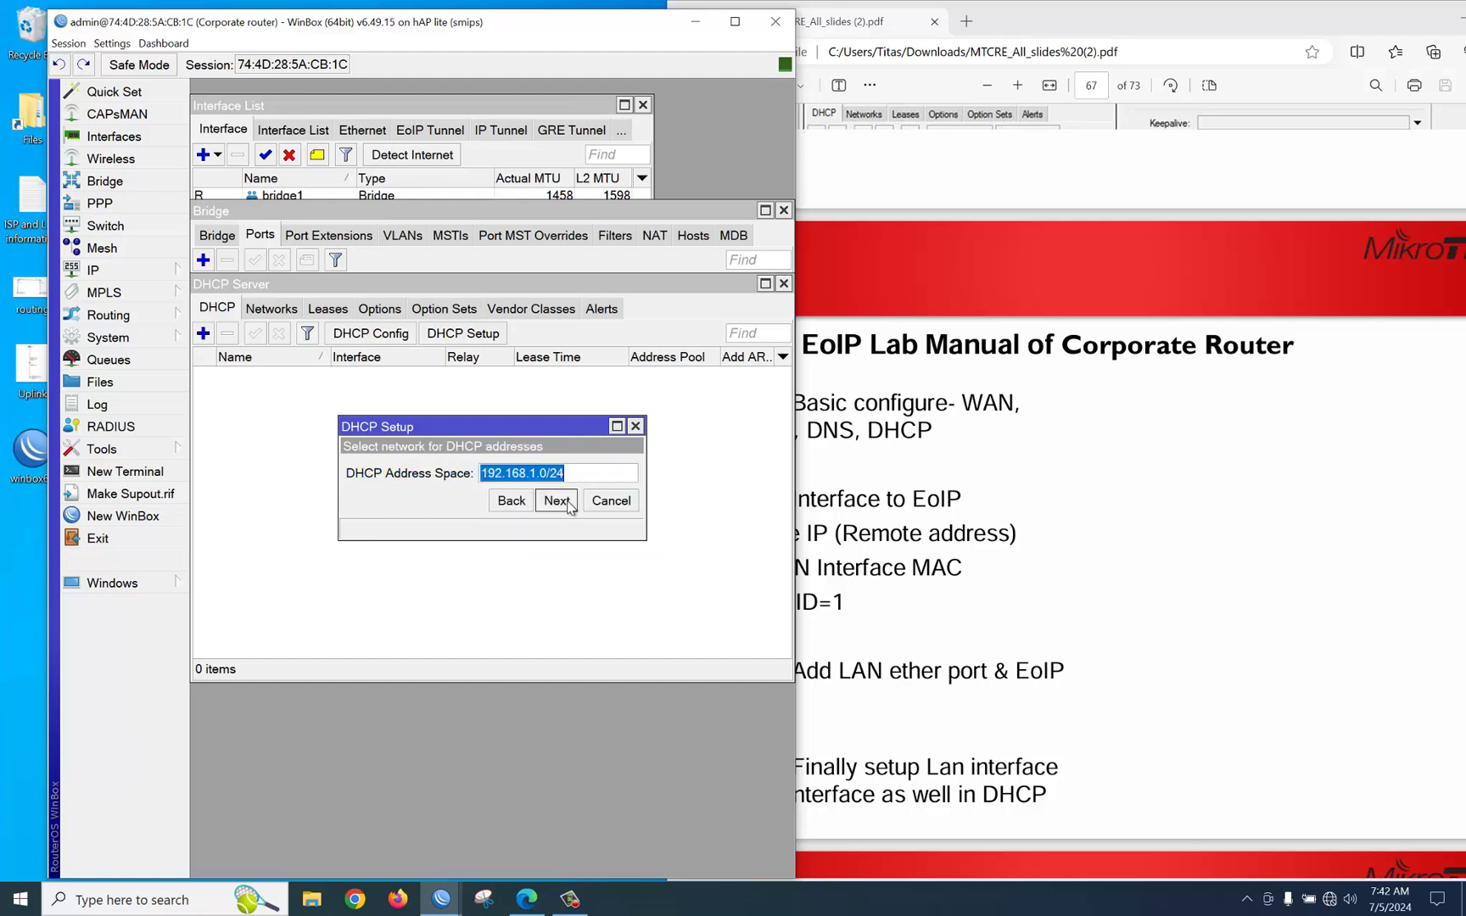
left_click(561, 502)
left_click(563, 502)
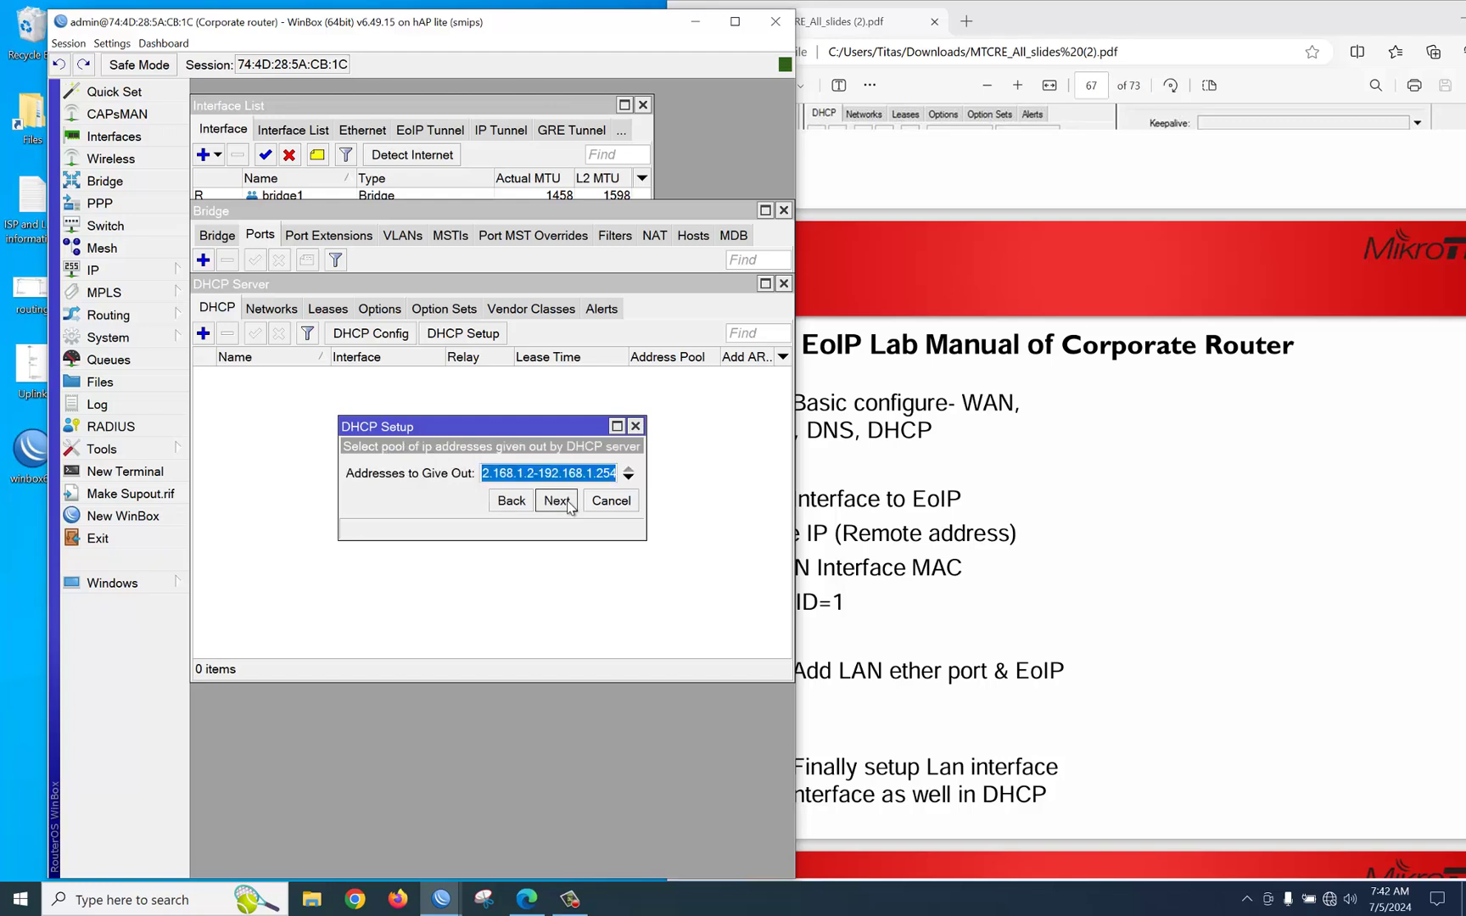
left_click(567, 502)
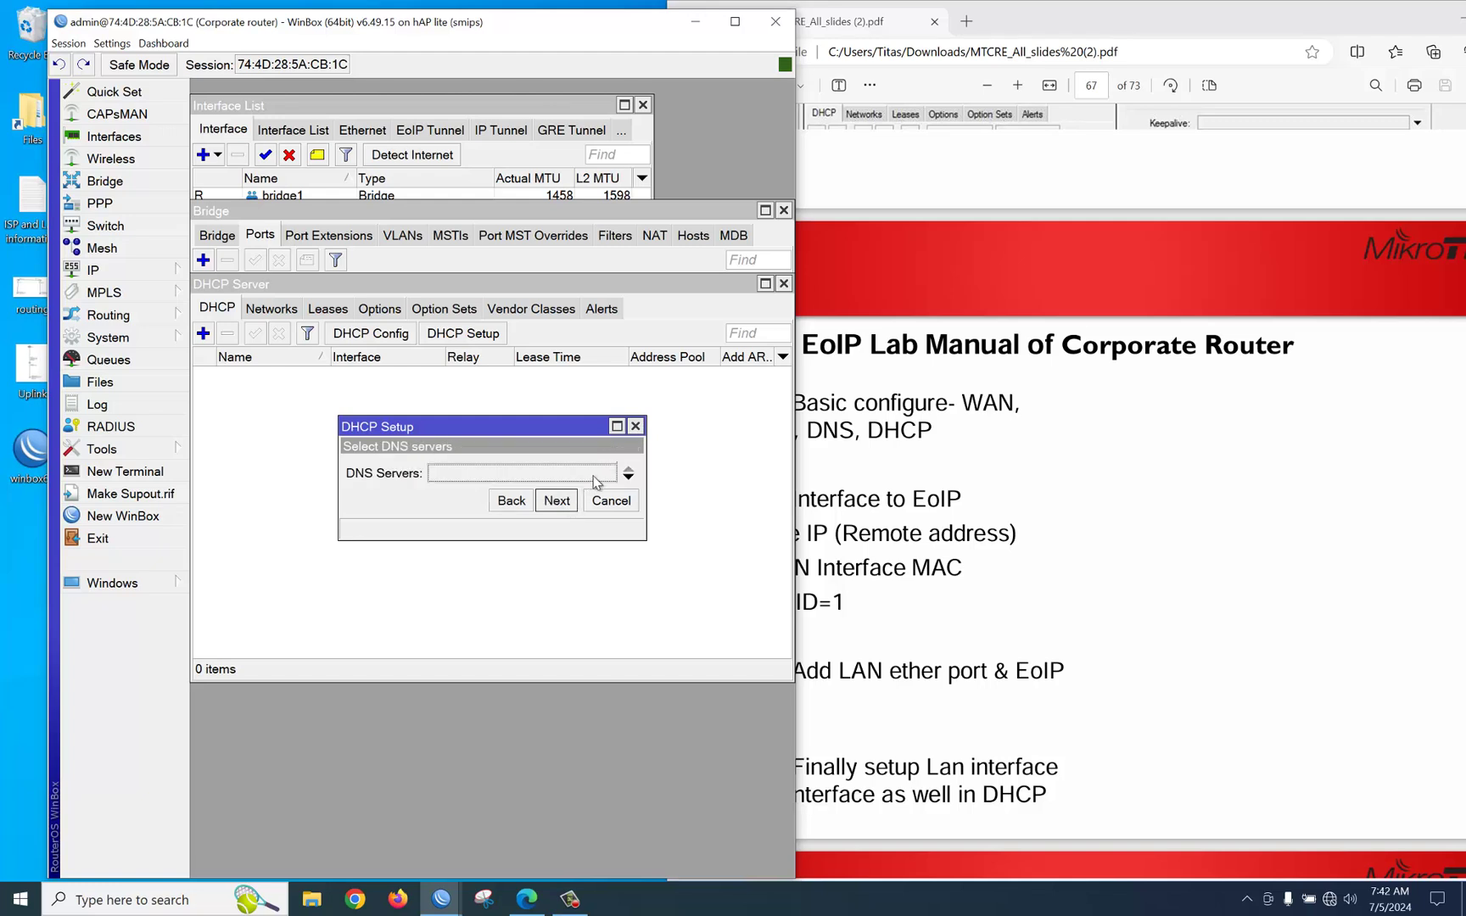
Enter DNS server 8.8.8.8, accept the 00:10:00 lease time and finish the wizard
type("8.8.8.8")
left_click(565, 502)
left_click(556, 500)
left_click(508, 475)
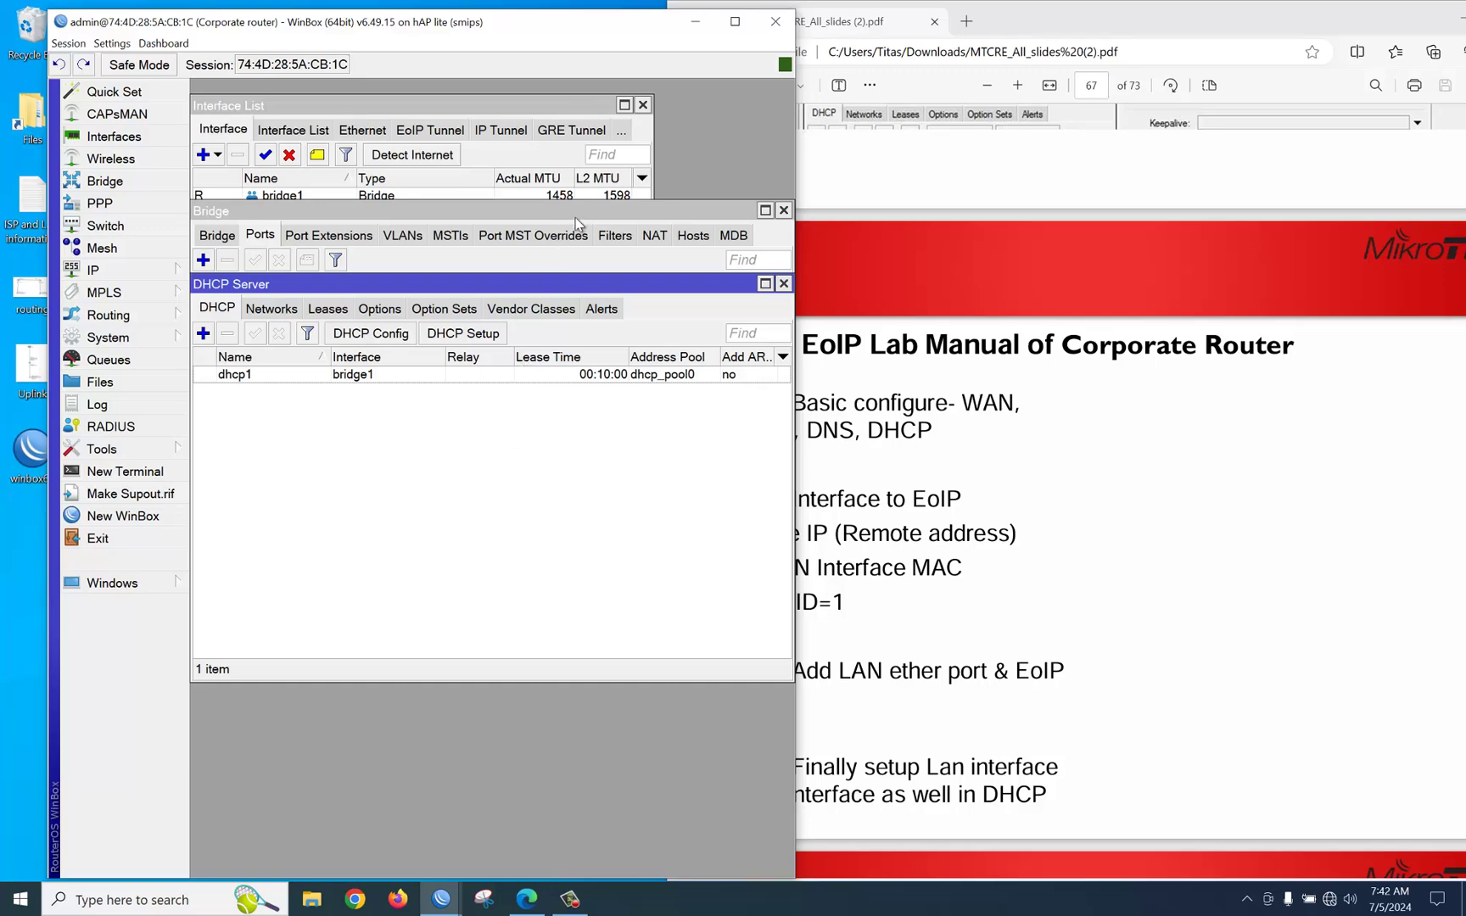
left_click_drag(575, 219, 549, 351)
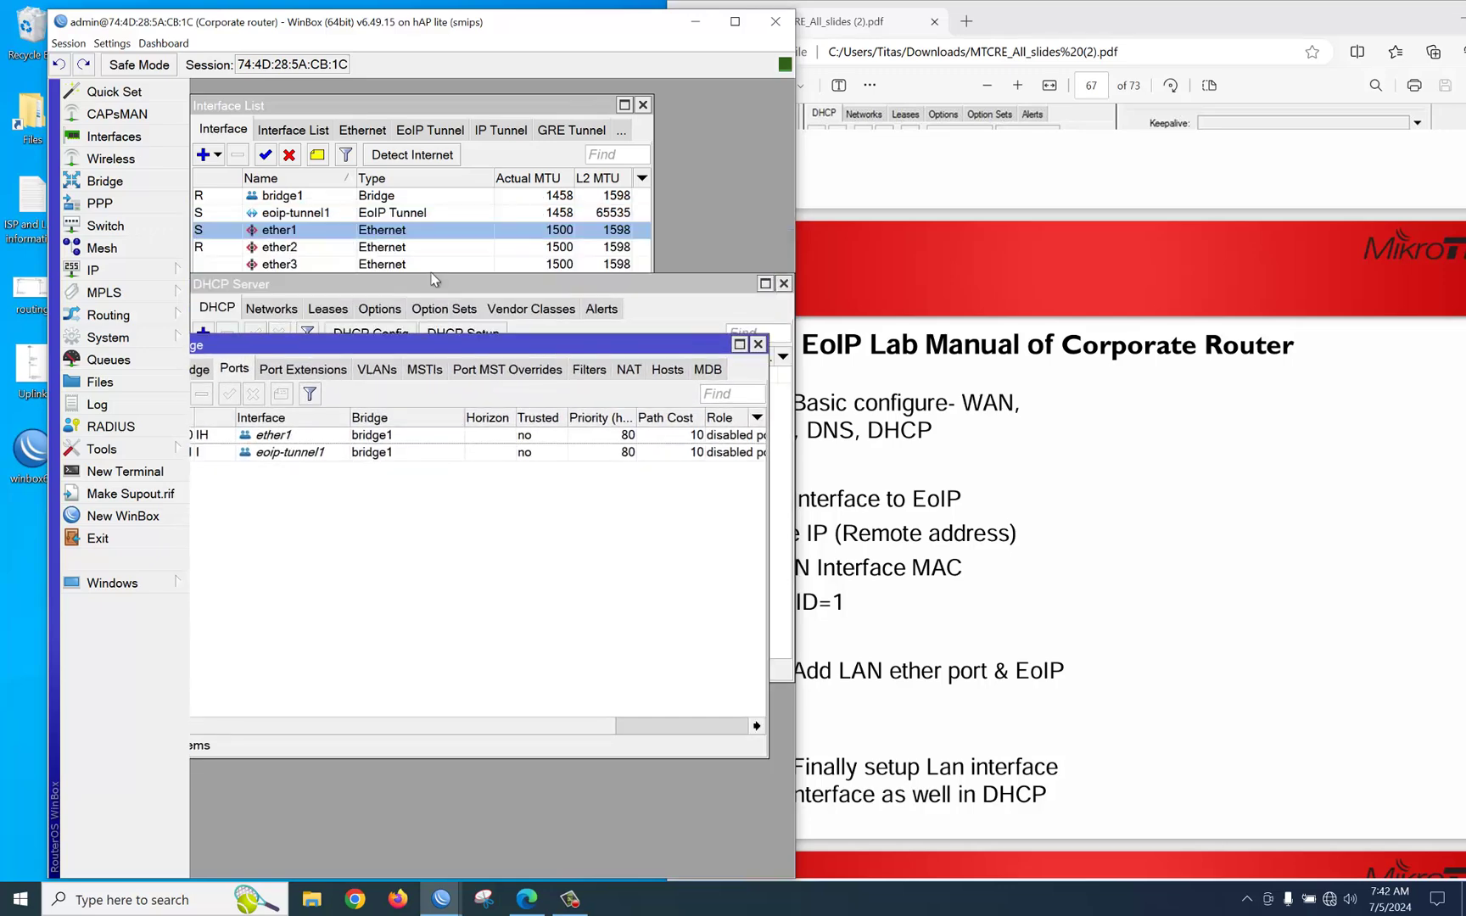
Scroll the lab manual PDF from page 67 down to the branch router slides on page 70
left_click(937, 636)
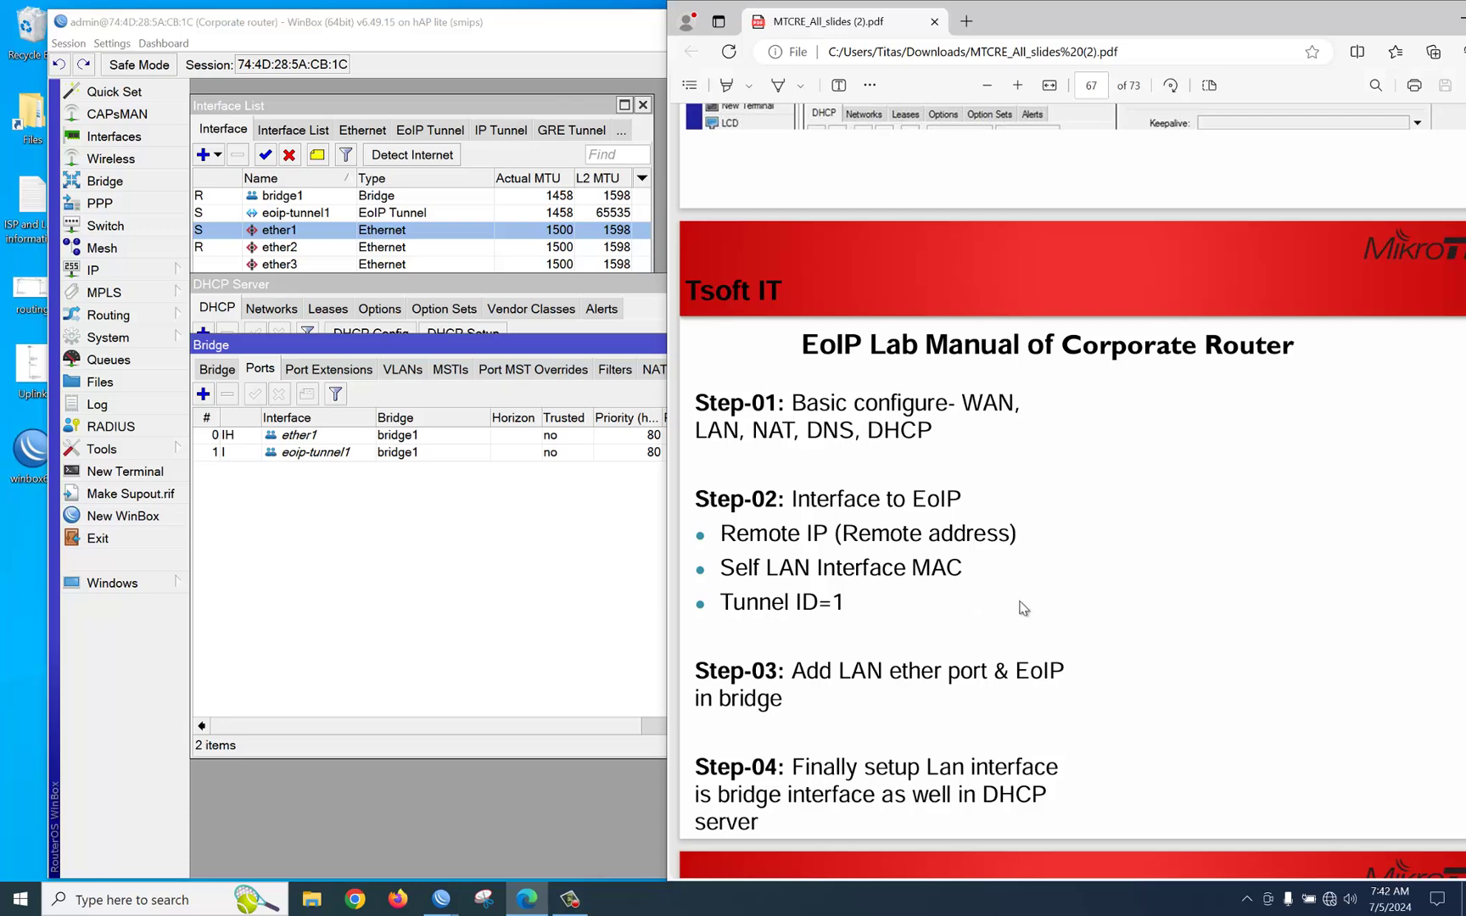
scroll(1011, 647, "down", 1)
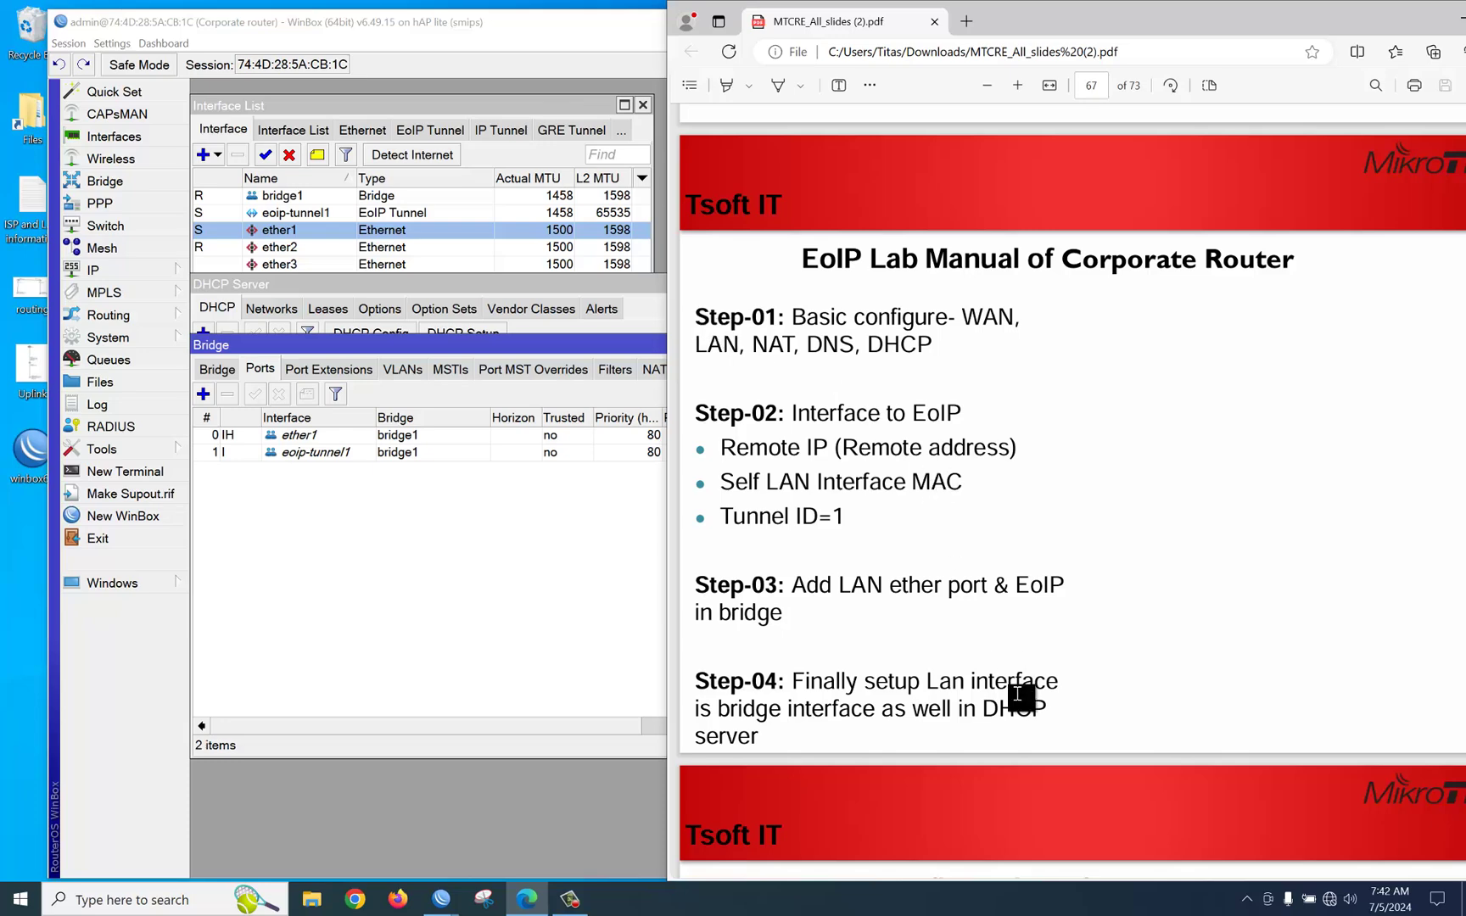
scroll(1017, 694, "down", 7)
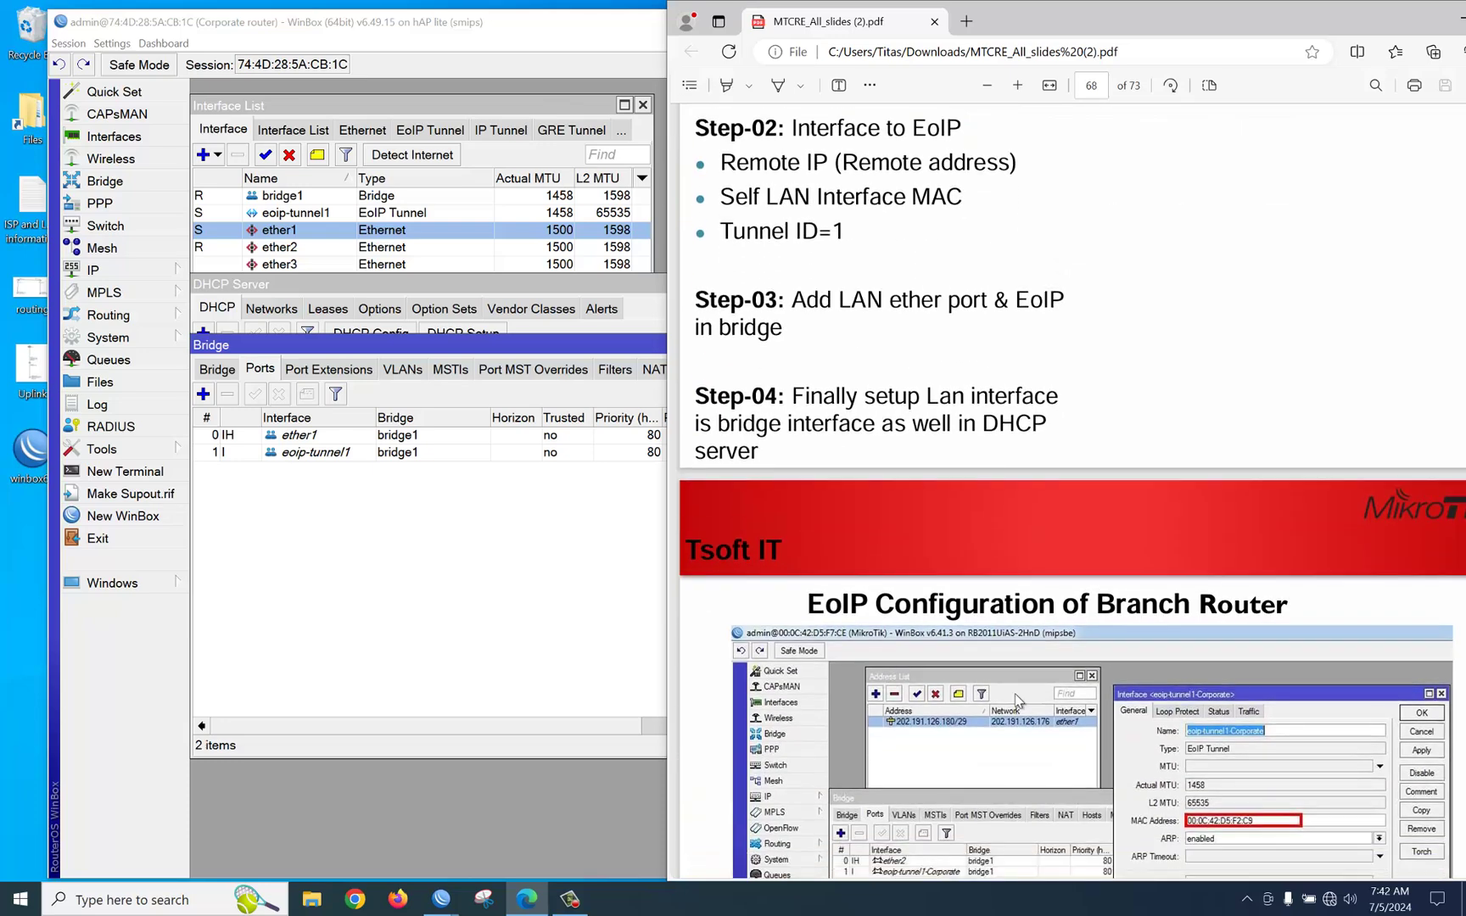
scroll(1018, 701, "down", 10)
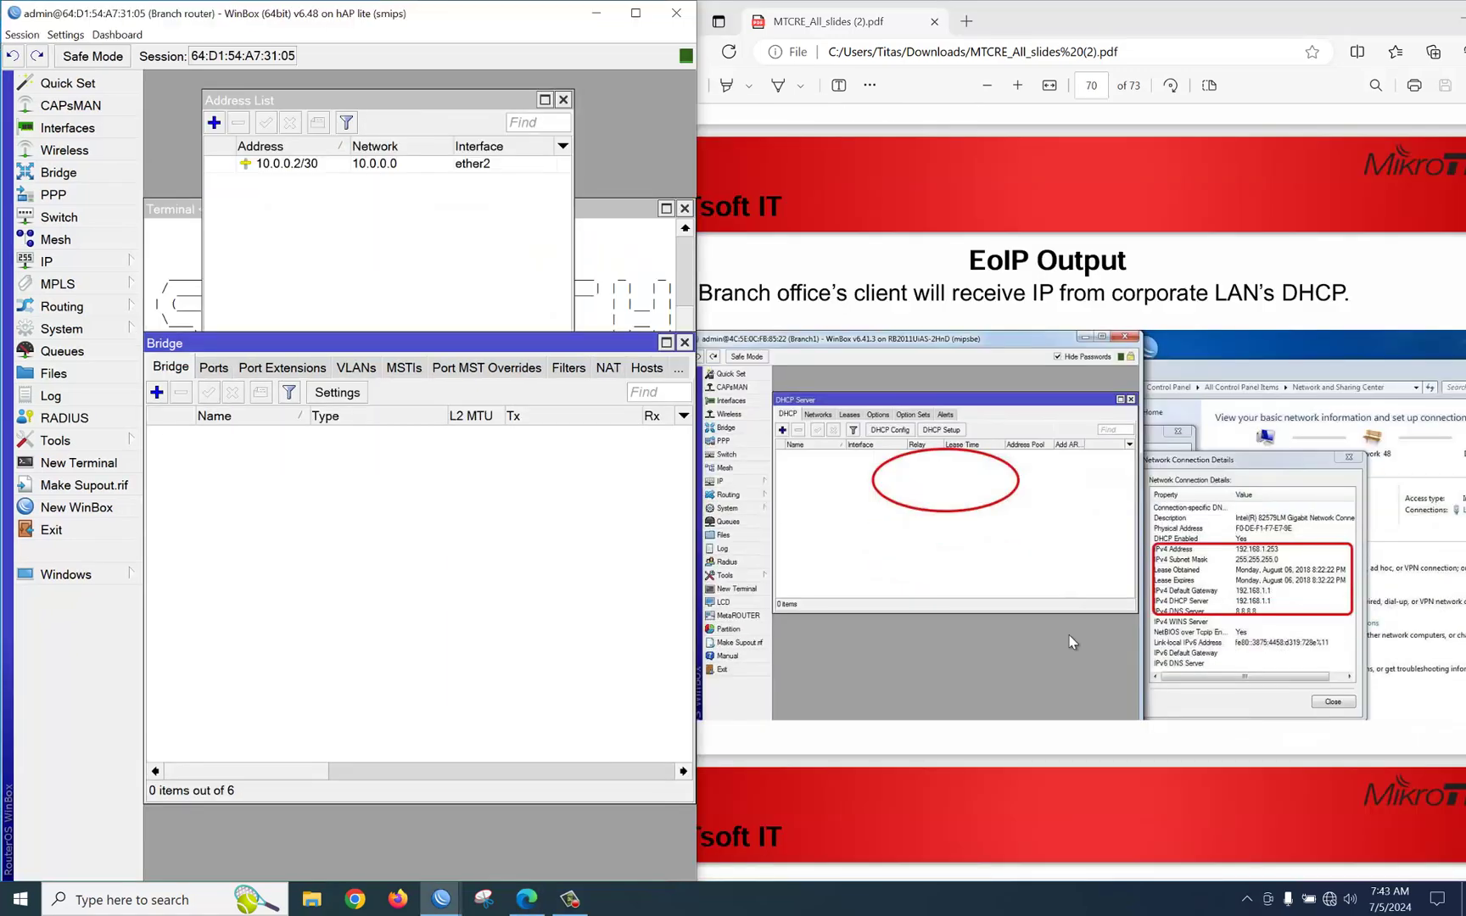
scroll(1077, 641, "down", 2)
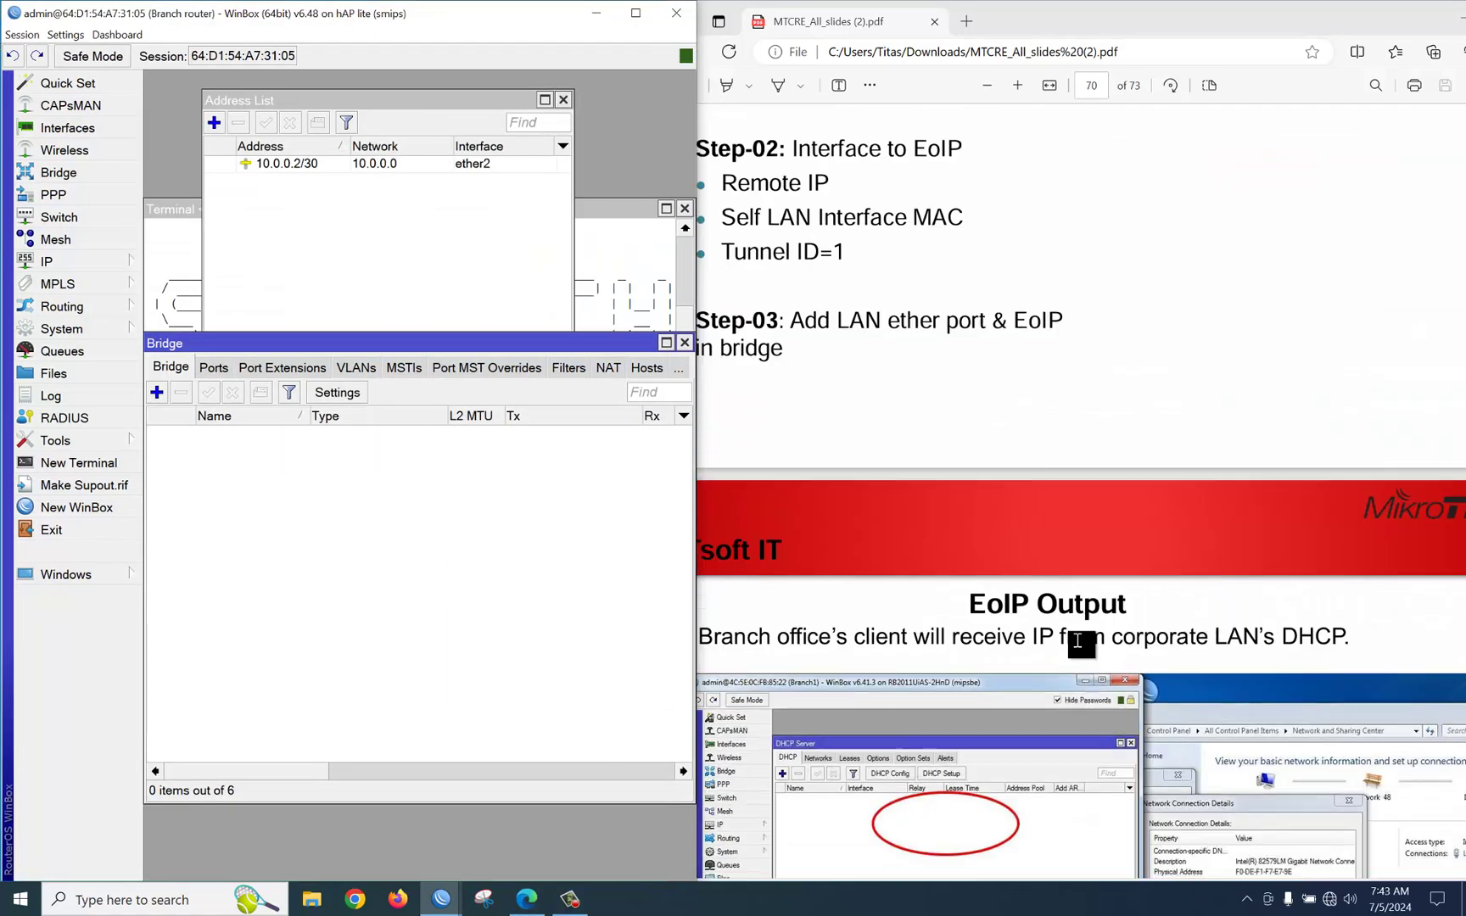
Scroll back to page 69 and place the PDF beside the branch router's WinBox window
scroll(1077, 640, "up", 3)
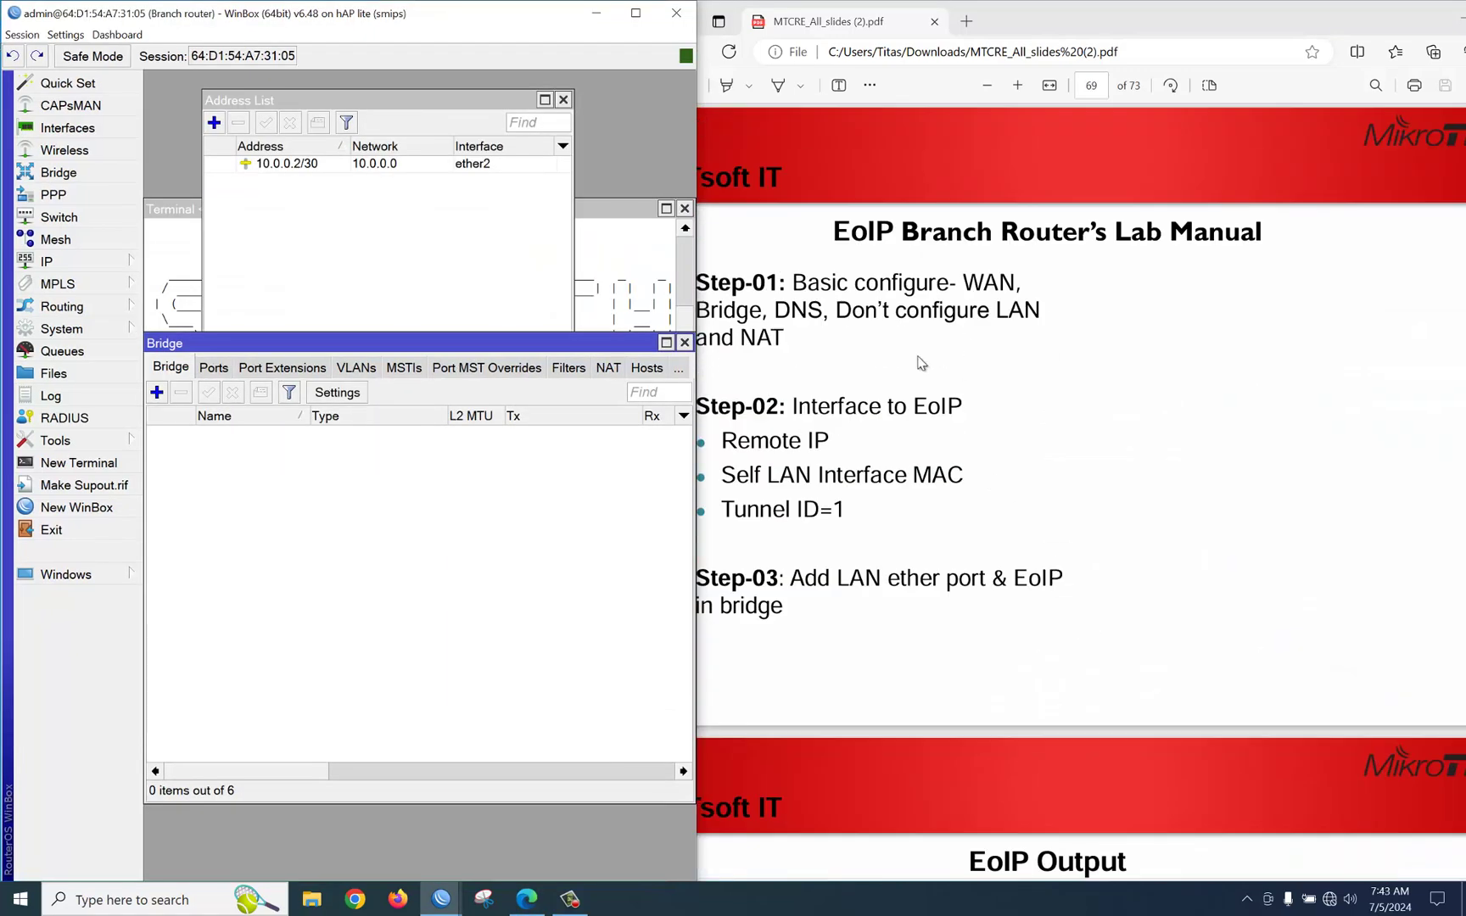
left_click_drag(982, 30, 1095, 38)
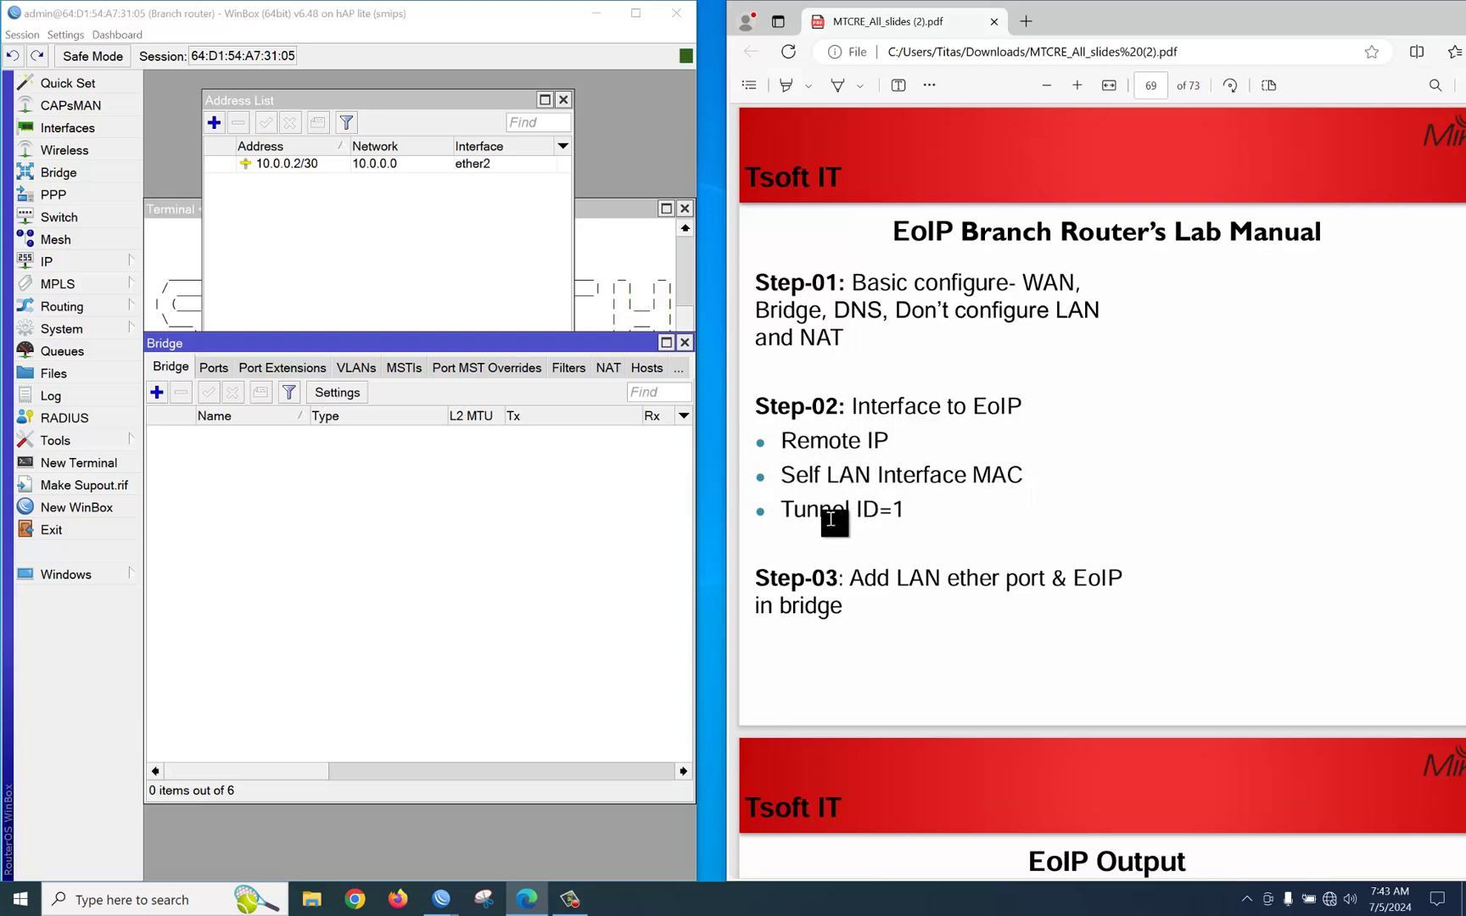
Start a new EoIP tunnel interface on the branch router
left_click(67, 132)
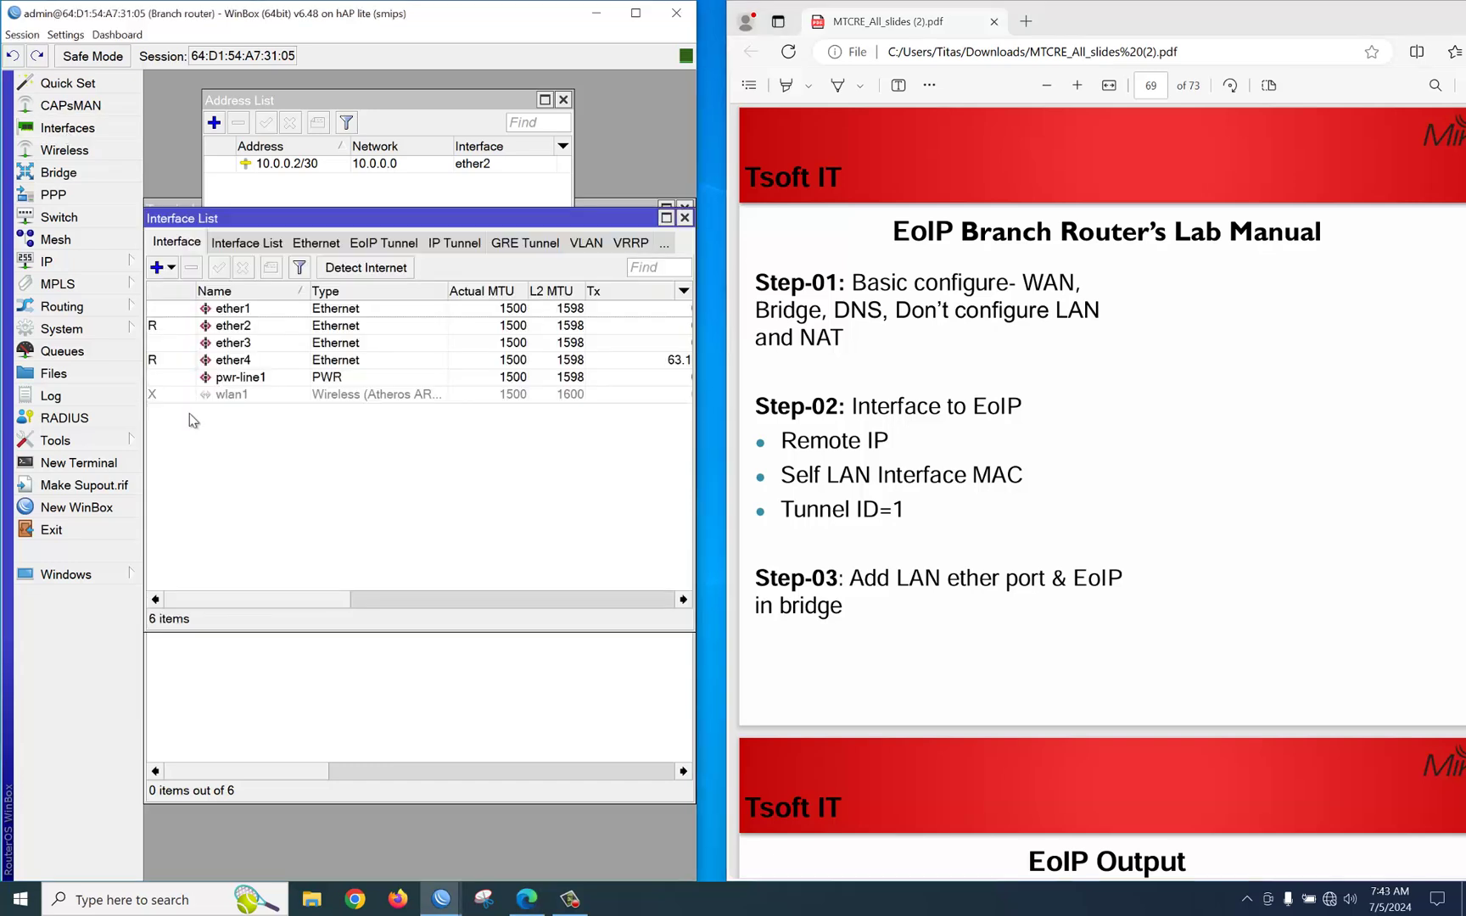
left_click(172, 268)
left_click(197, 291)
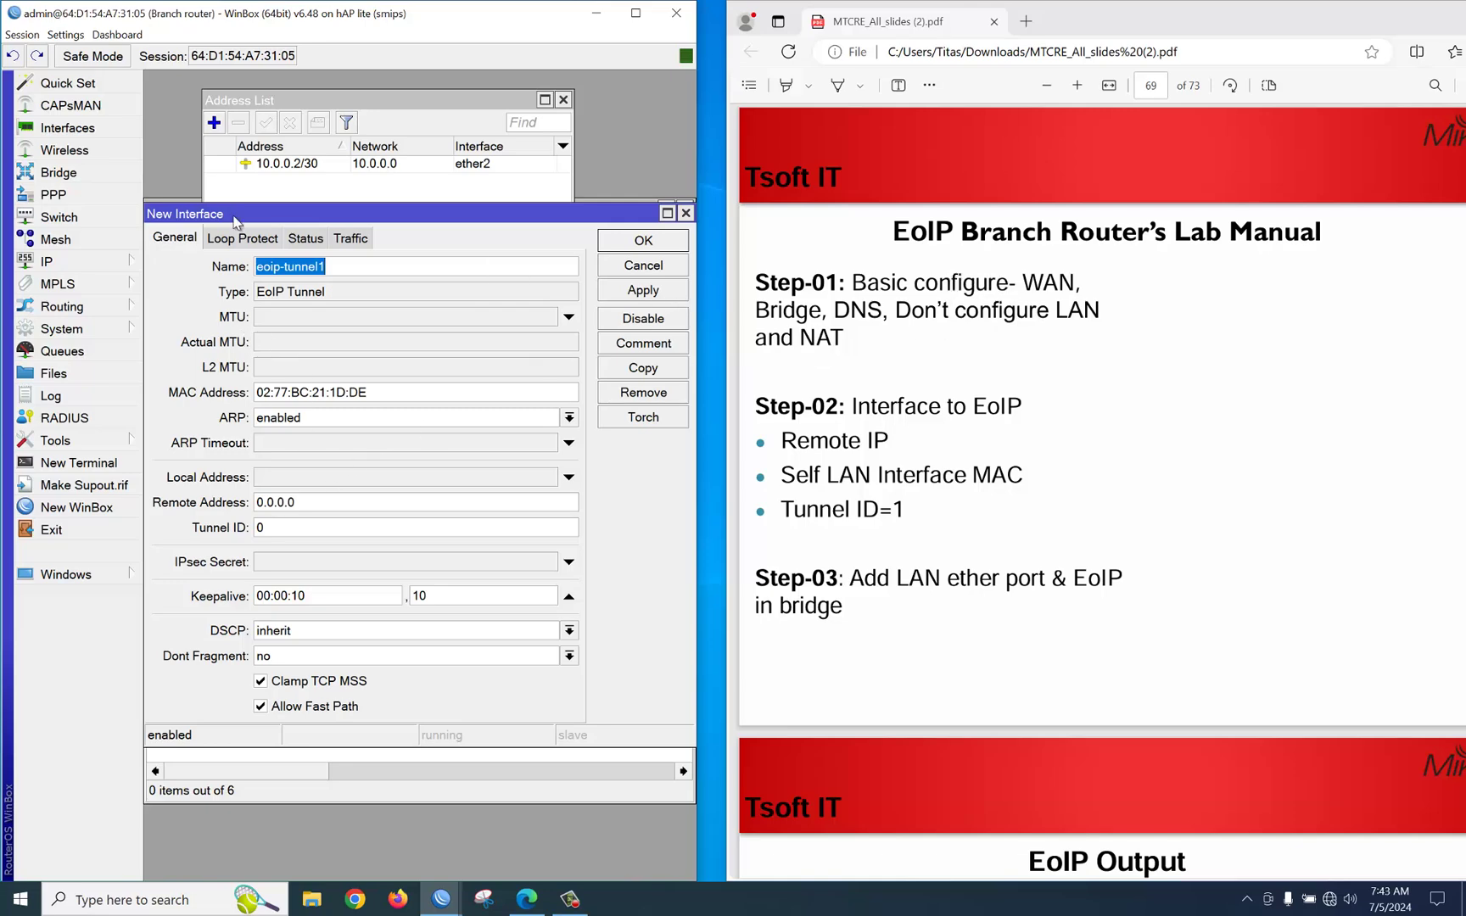
Copy the branch router's ether1 MAC address from its properties
left_click(70, 129)
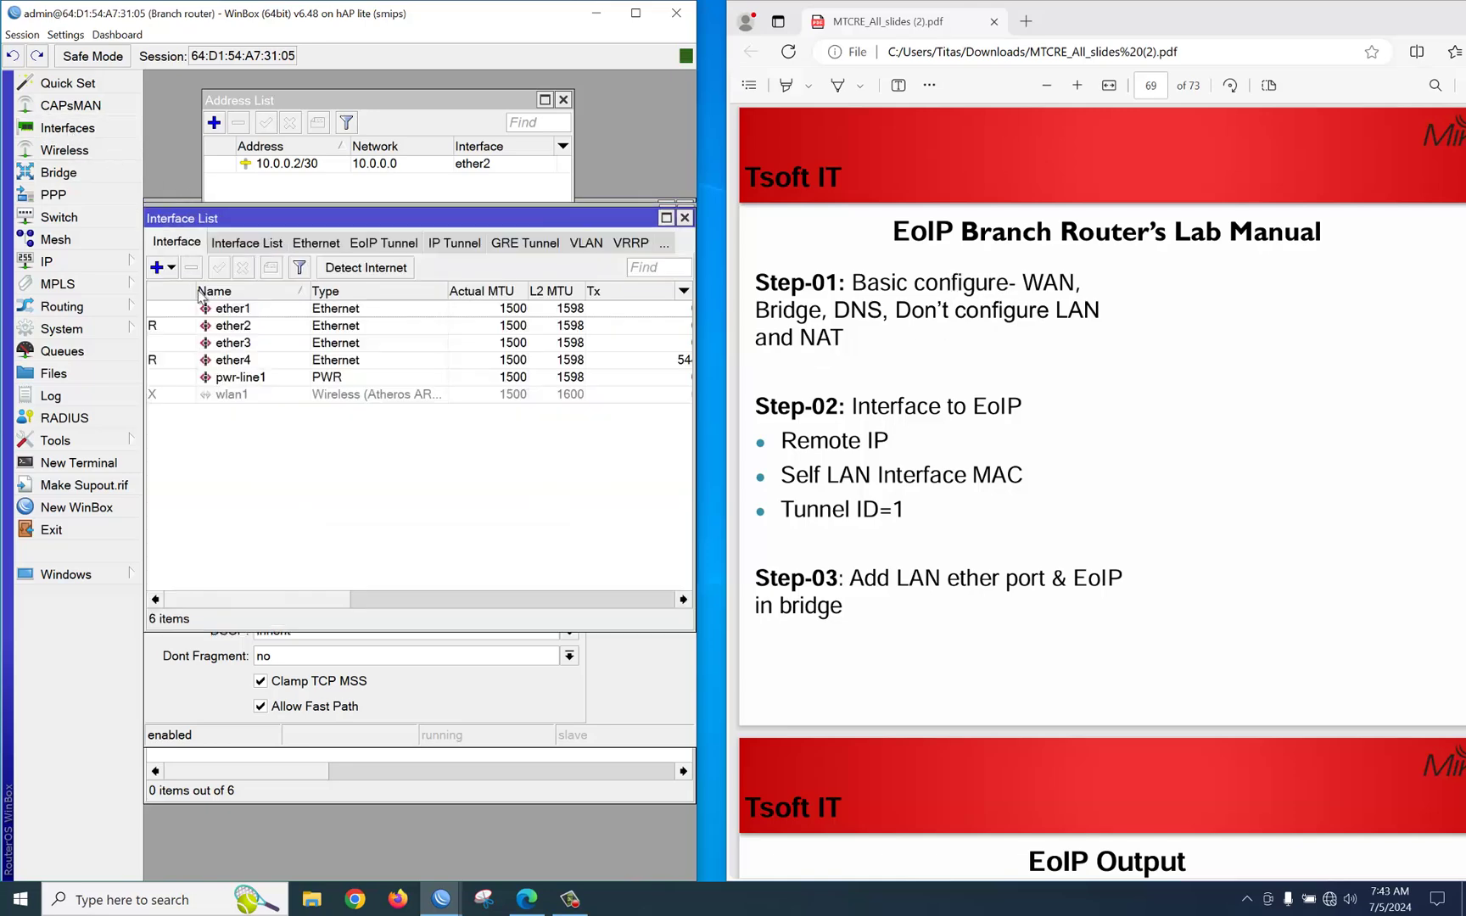
double_click(219, 317)
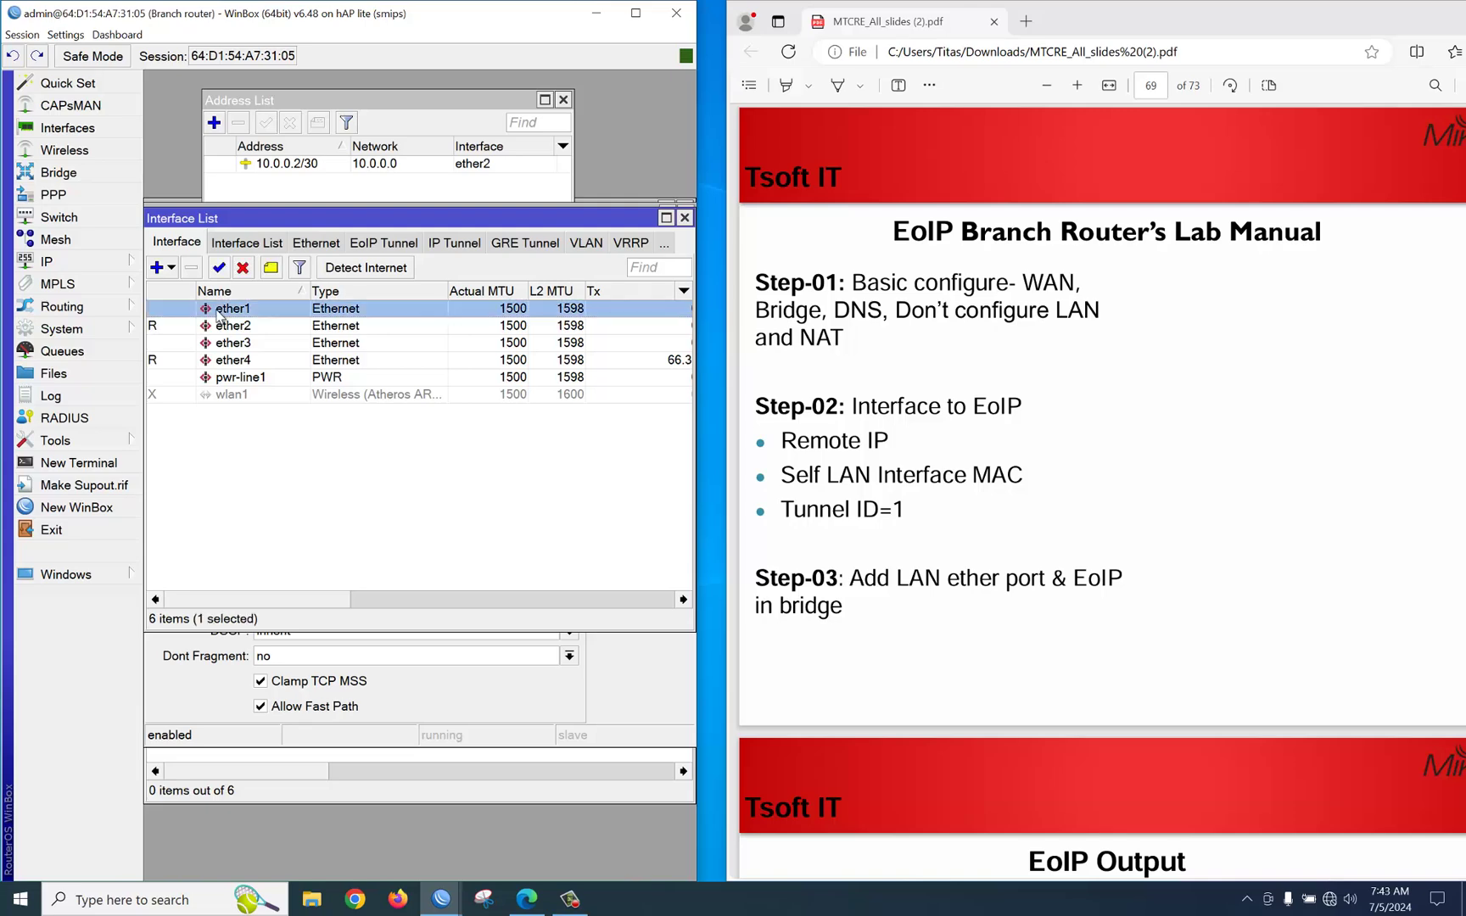
left_click_drag(463, 501, 324, 493)
right_click(327, 492)
left_click(357, 501)
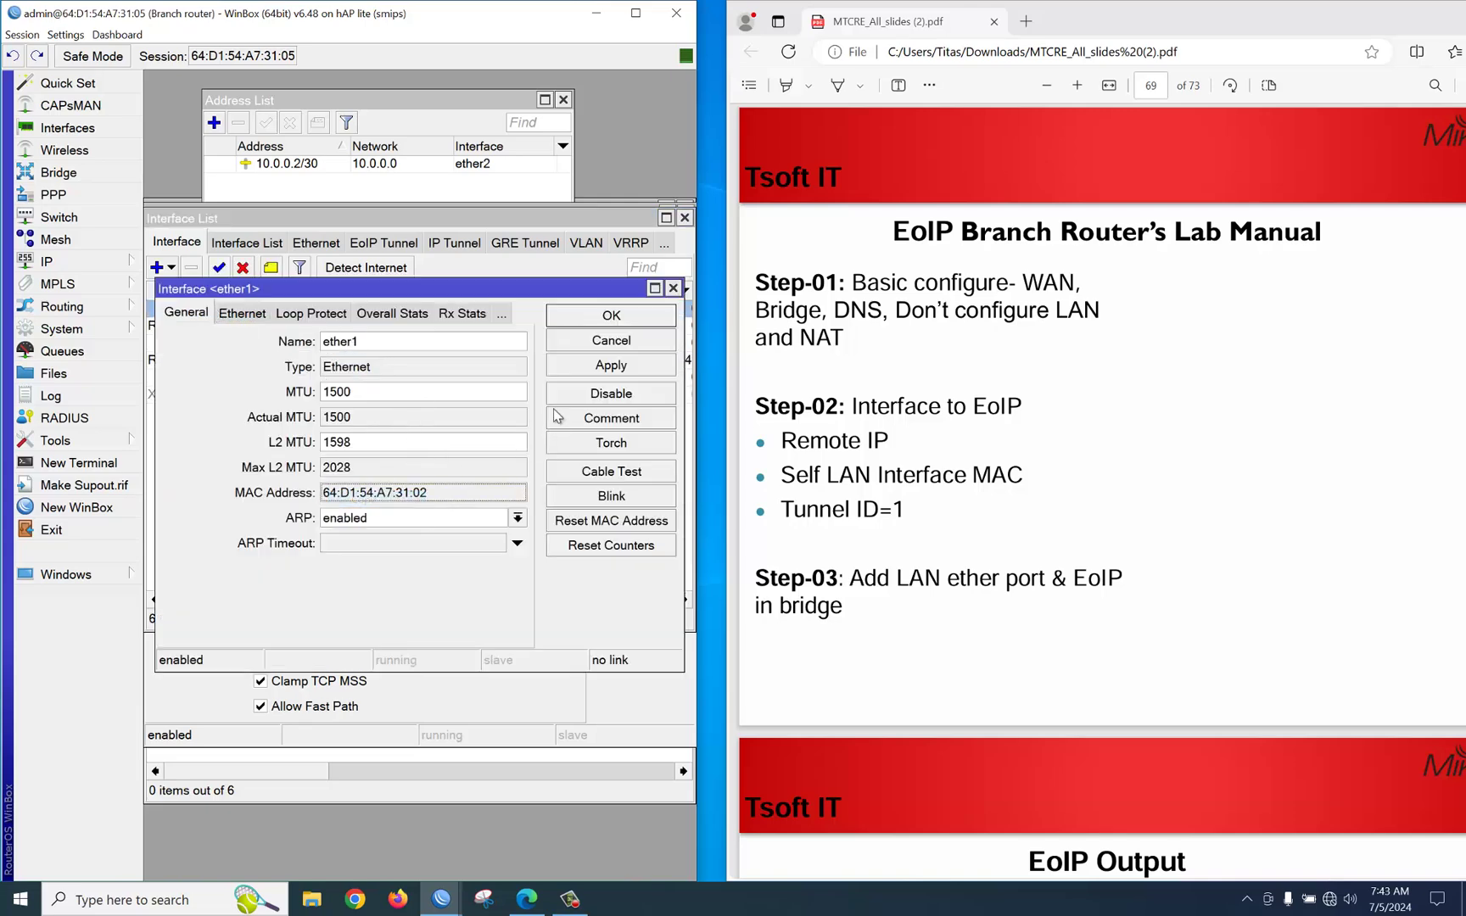
left_click(602, 346)
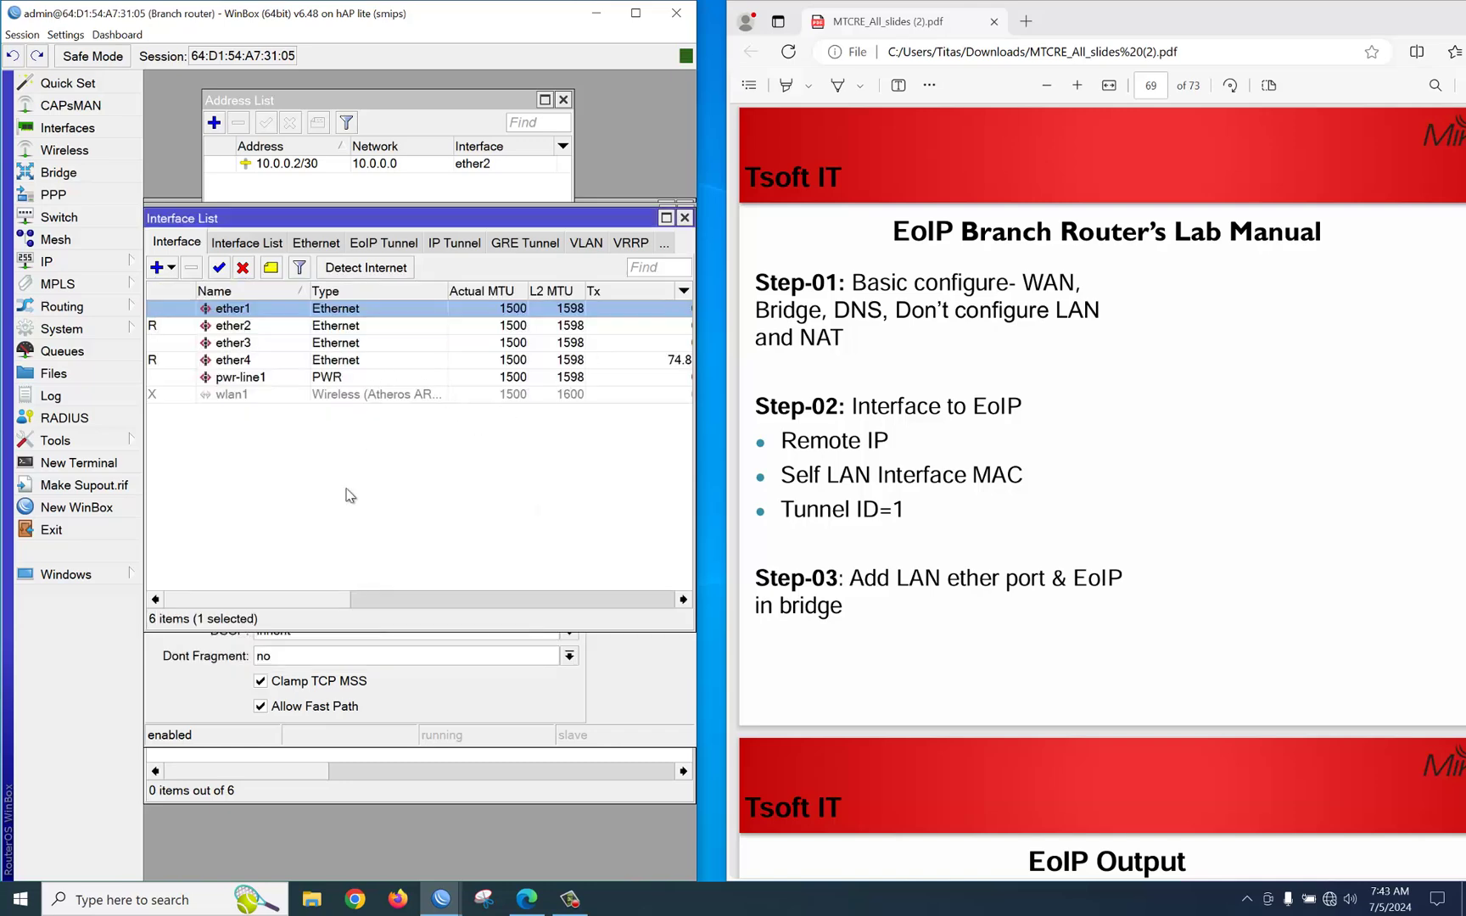
Paste ether1's MAC address into the new tunnel's MAC field
left_click(474, 701)
left_click_drag(373, 393, 213, 406)
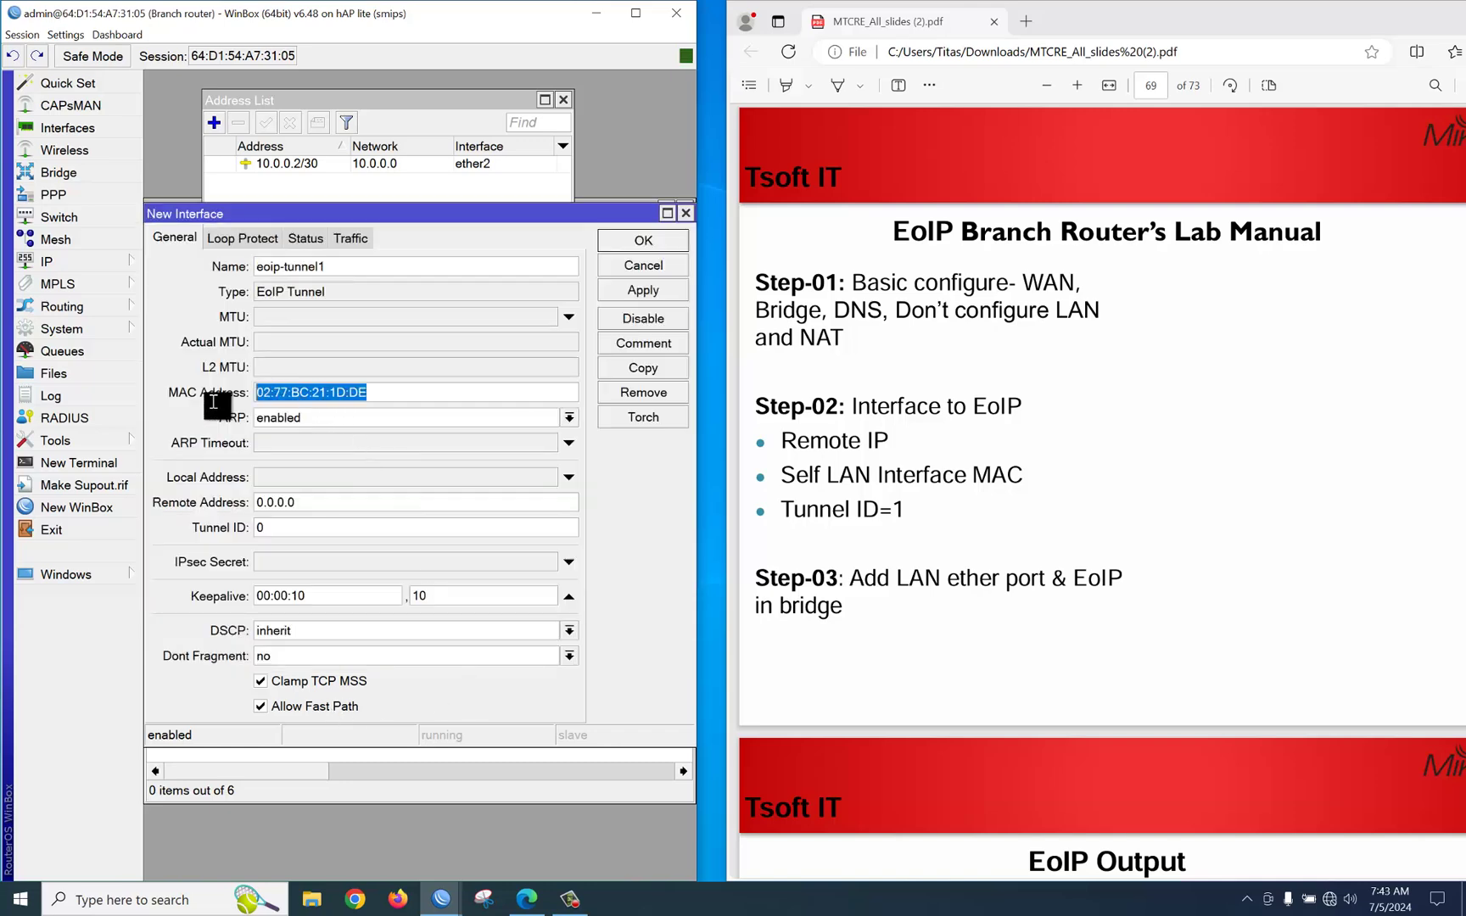
key("ctrl+v")
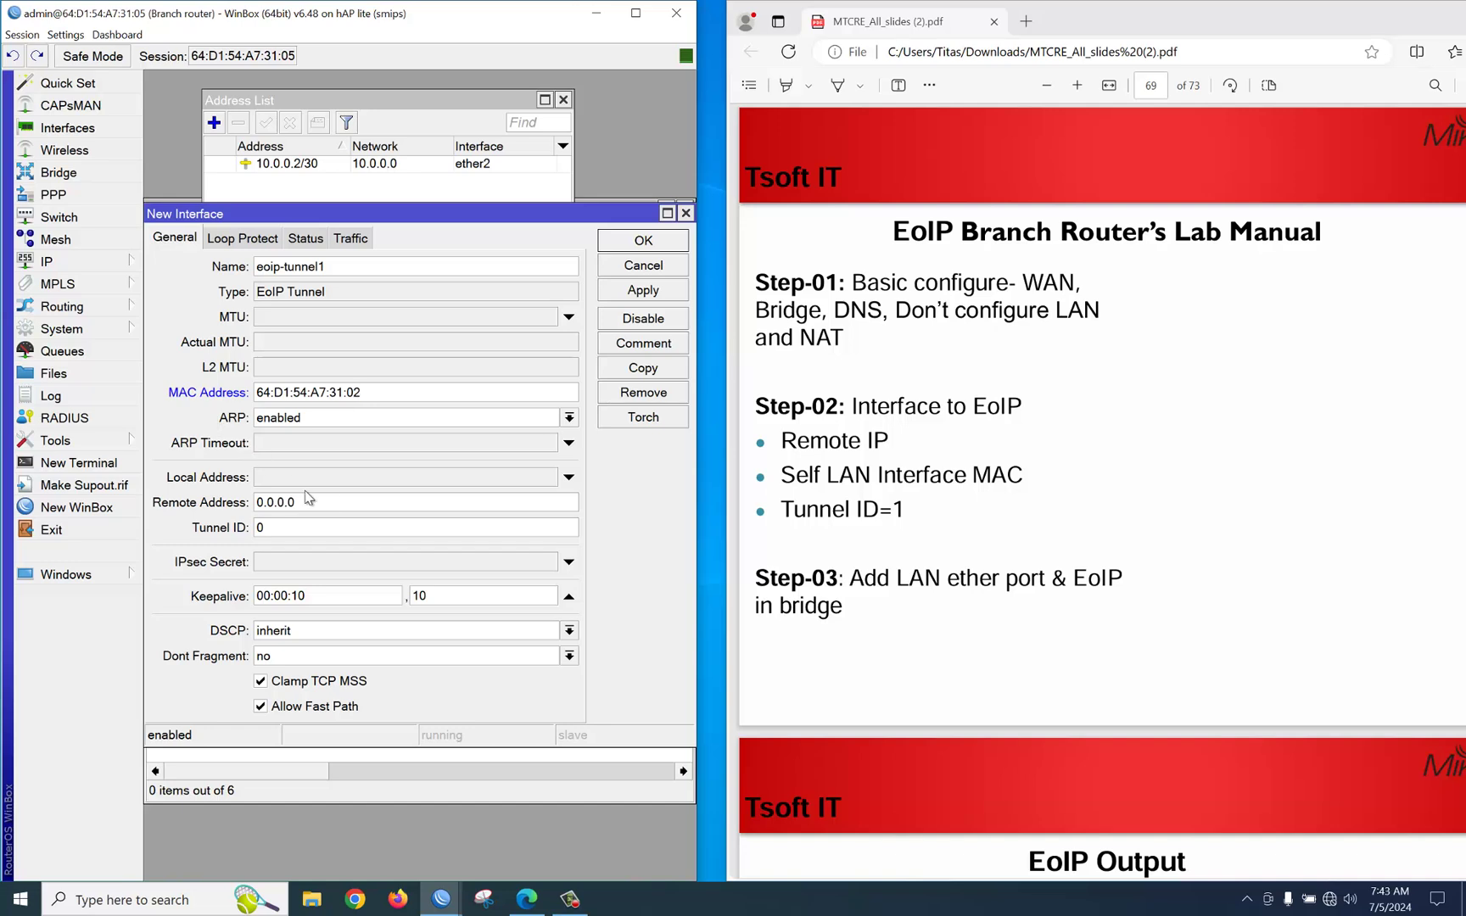
Set the tunnel's remote address to 10.0.0.1 and tunnel ID 1, then save it
left_click_drag(303, 501, 206, 509)
type("10.0.0.1")
double_click(323, 528)
type("1")
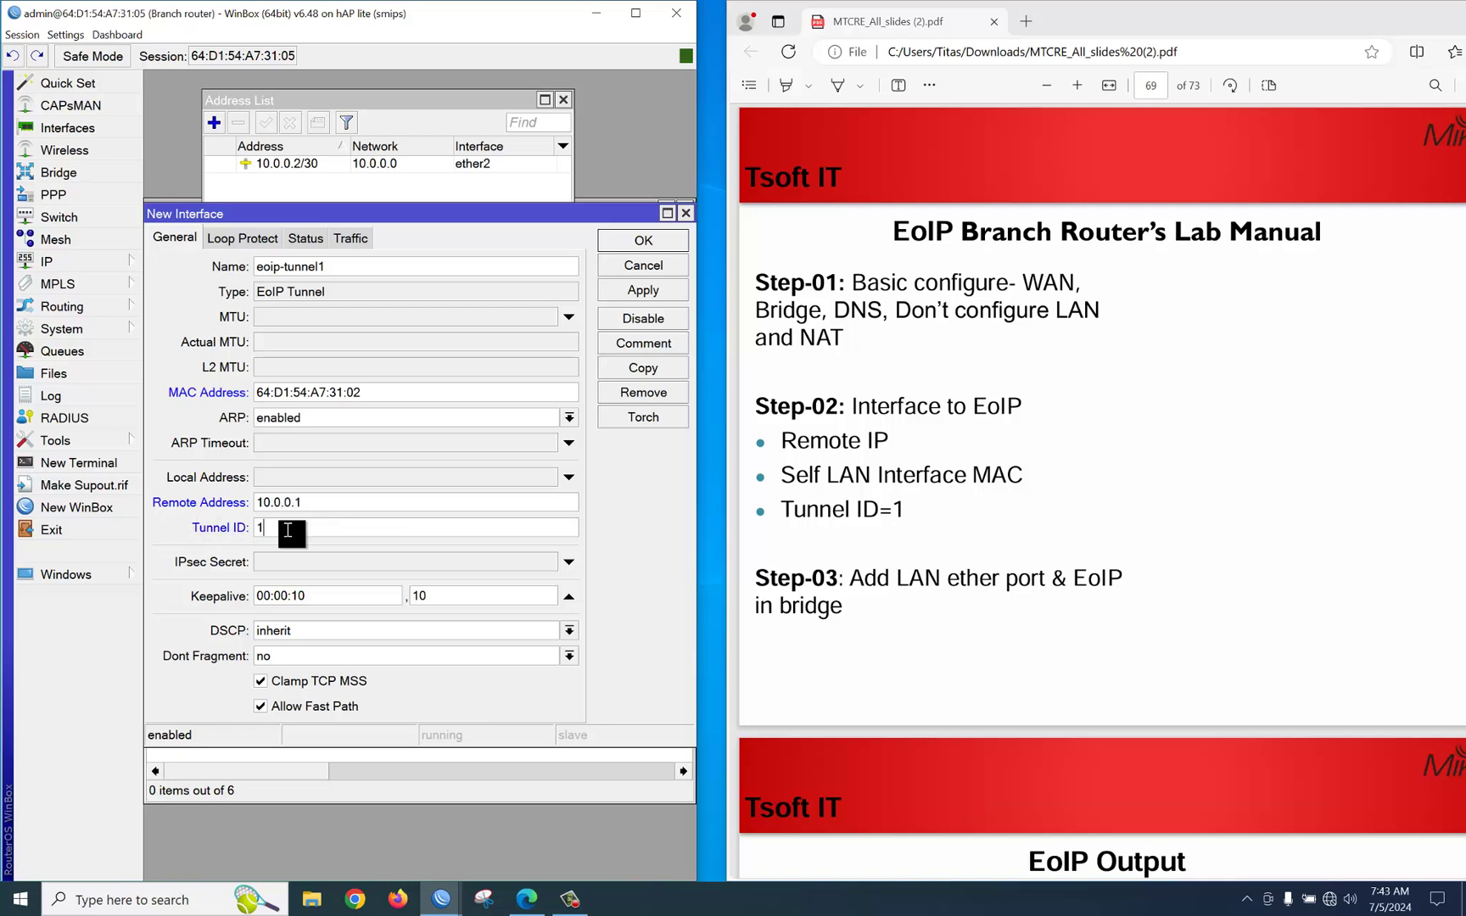
scroll(1116, 559, "up", 10)
scroll(1115, 559, "up", 20)
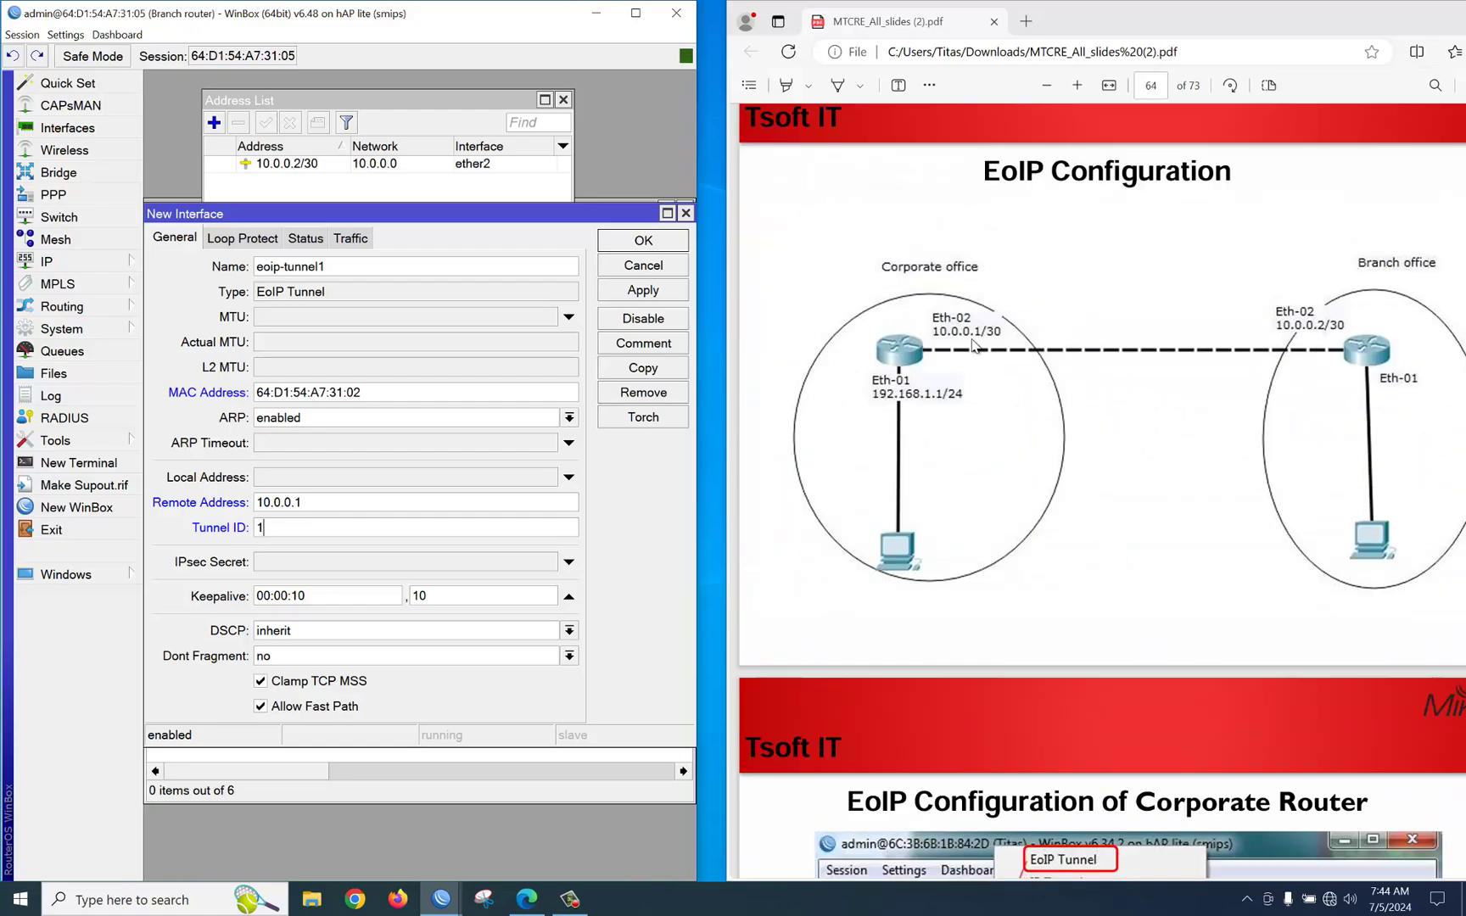
left_click(679, 292)
left_click(671, 245)
scroll(1313, 584, "down", 12)
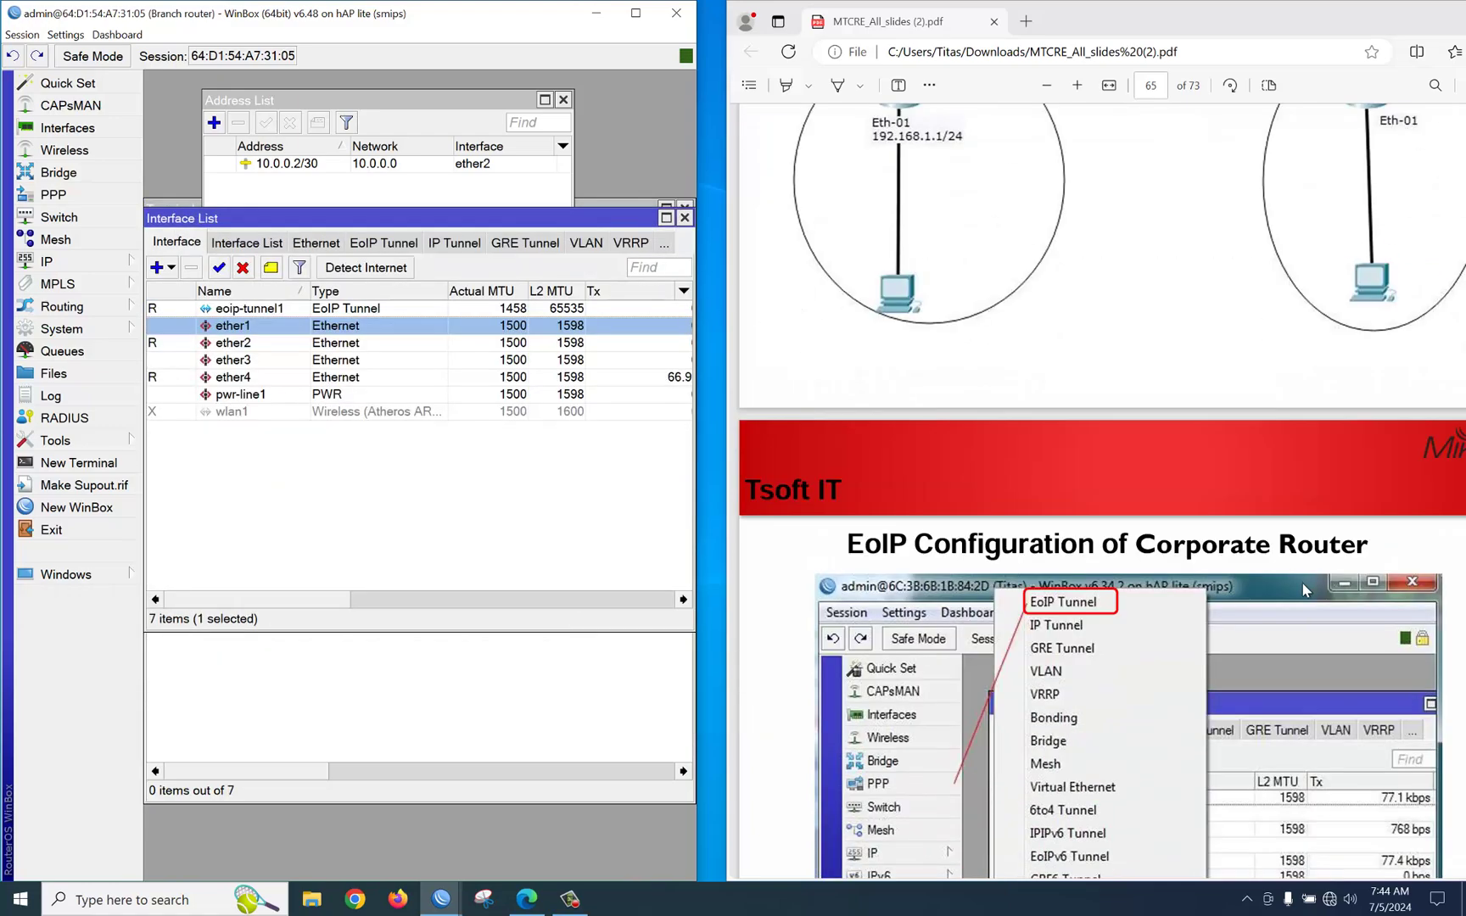
scroll(1295, 638, "down", 8)
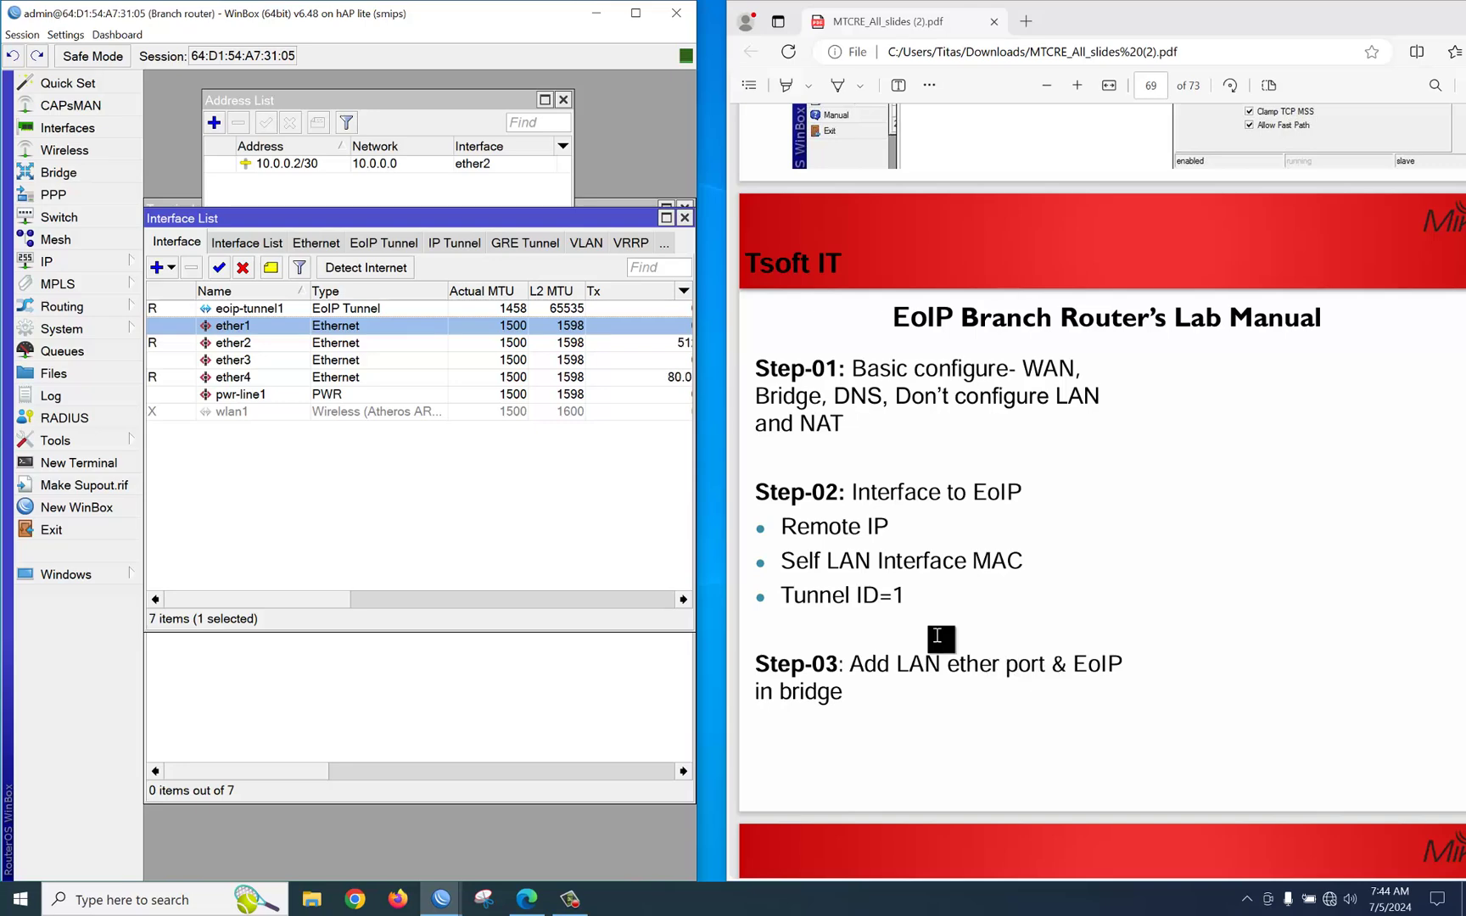
Create a new bridge, bridge1, with default settings on the branch router
left_click(60, 172)
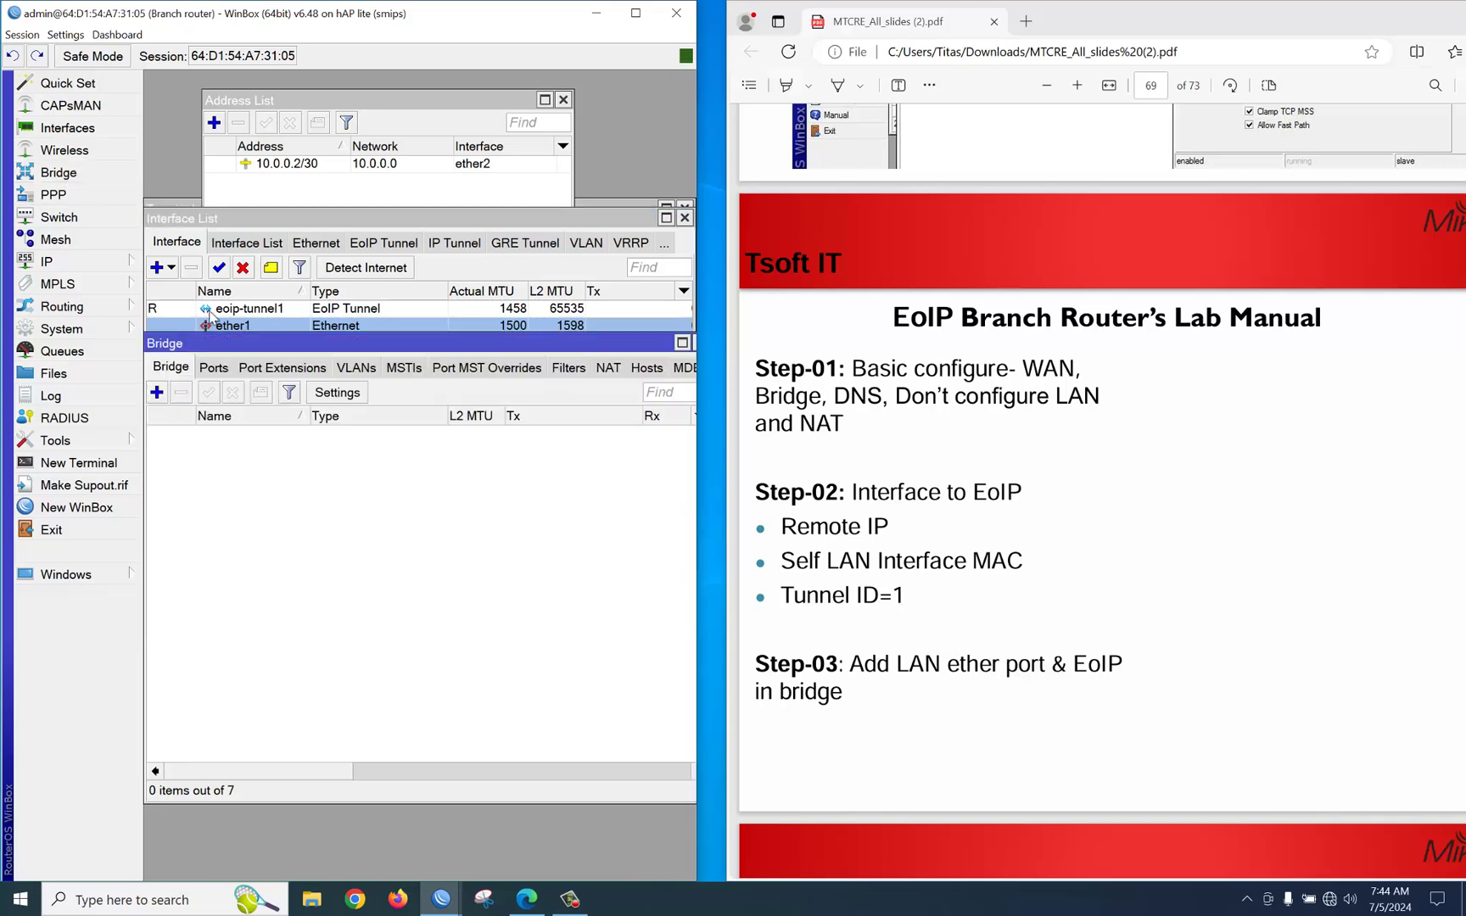
left_click(156, 392)
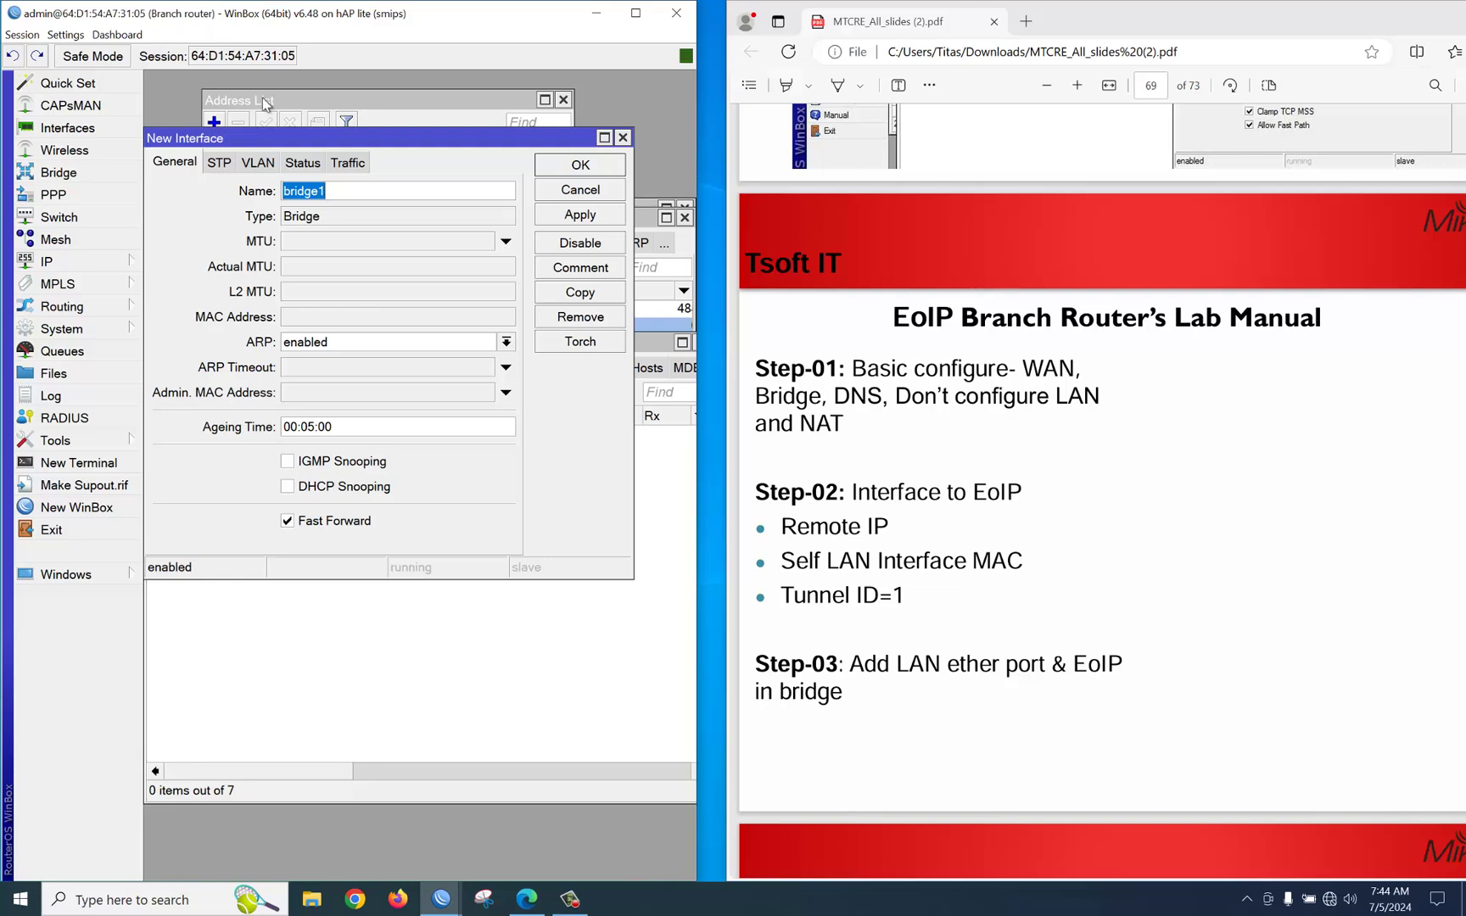
left_click(580, 164)
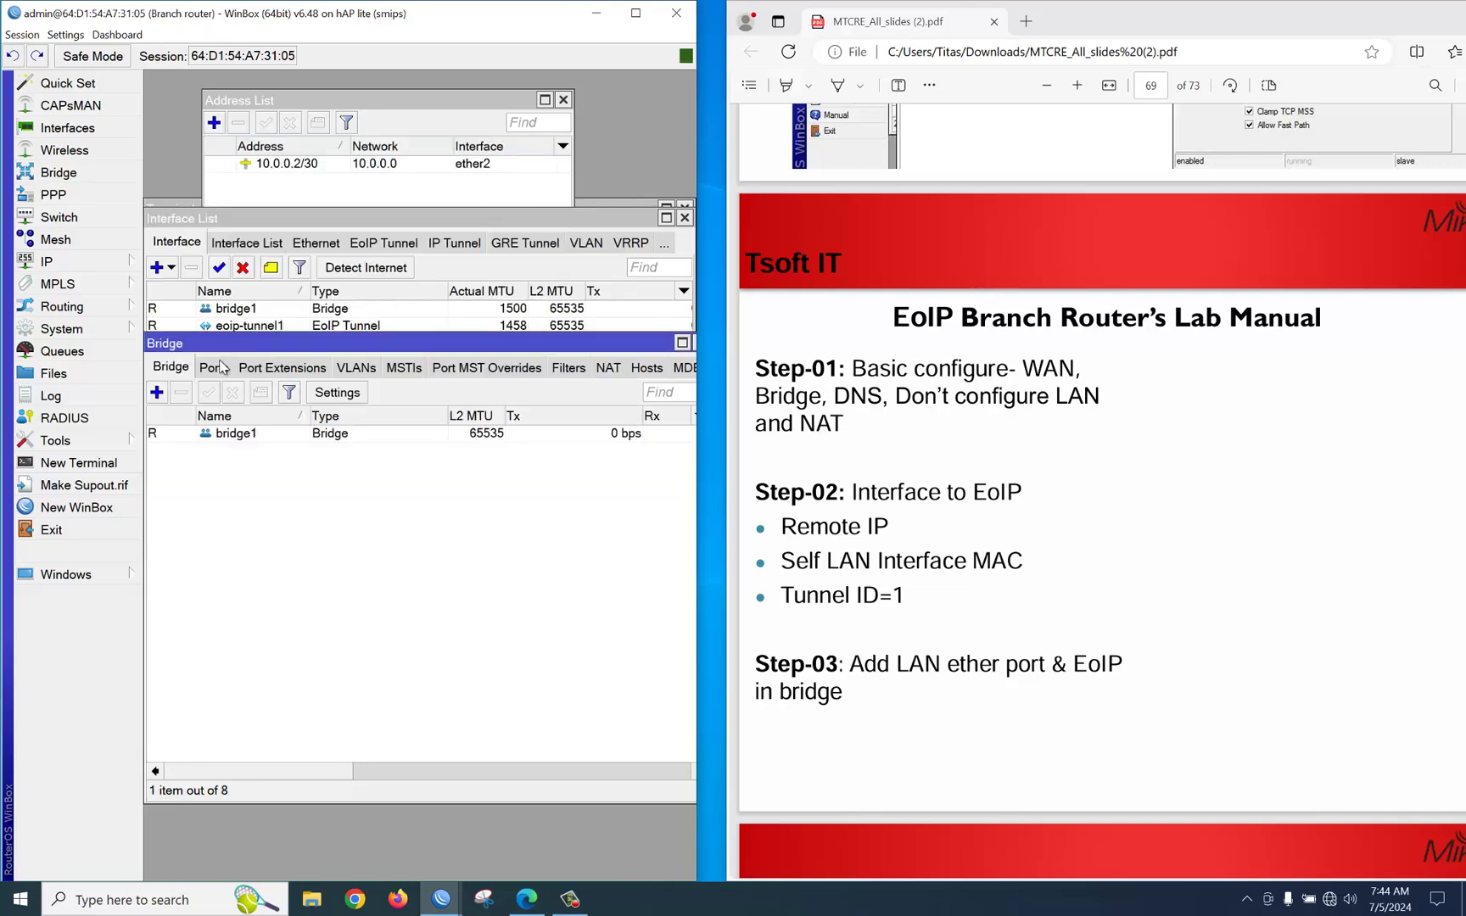
Add ether1 and eoip-tunnel1 as ports of bridge1
left_click(214, 367)
left_click(157, 392)
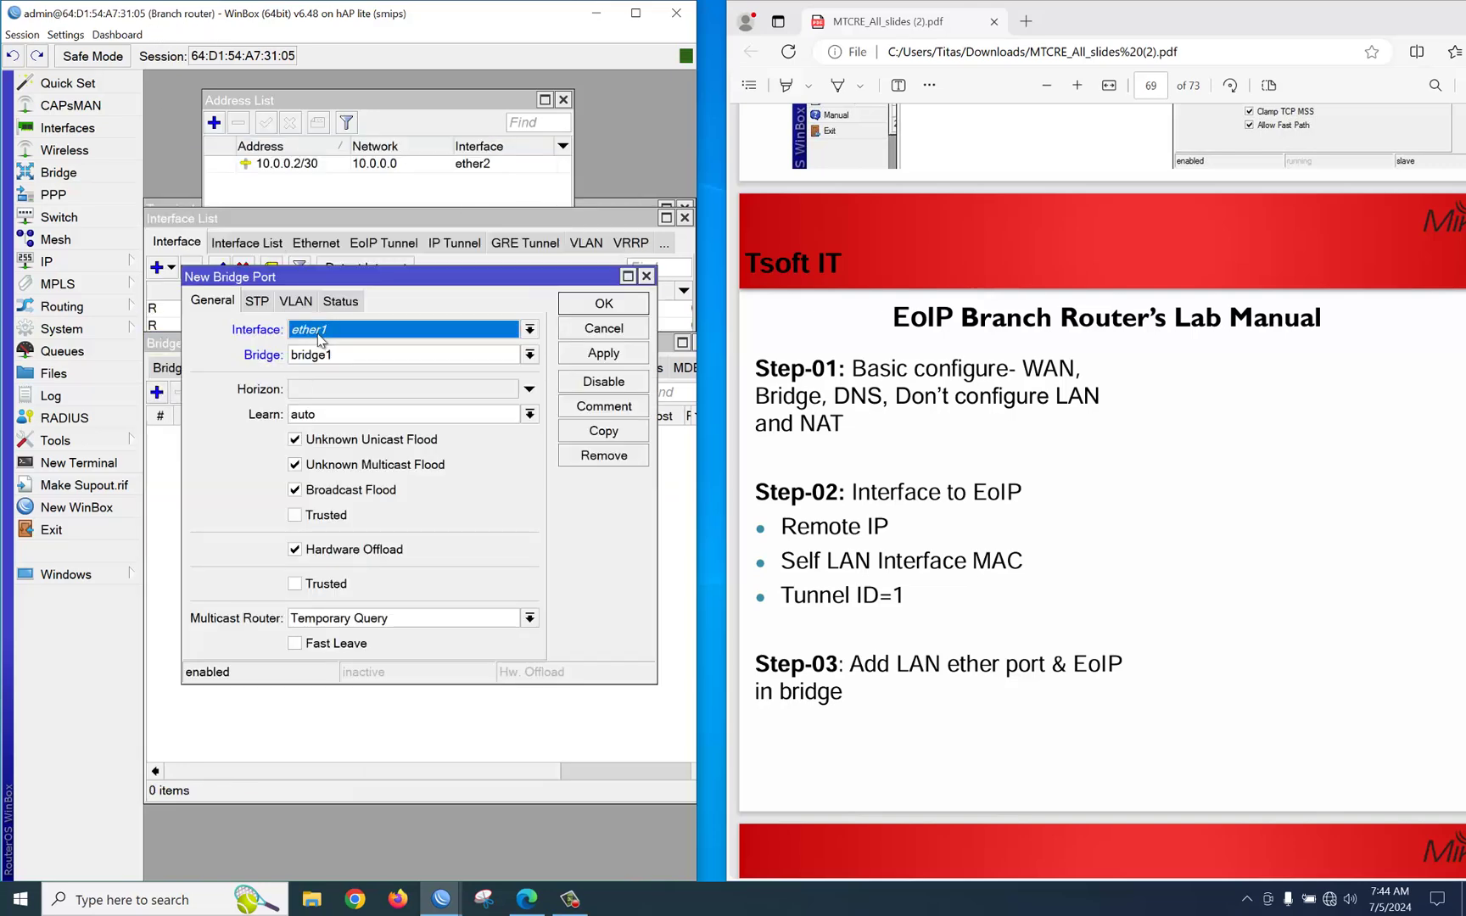
left_click(617, 305)
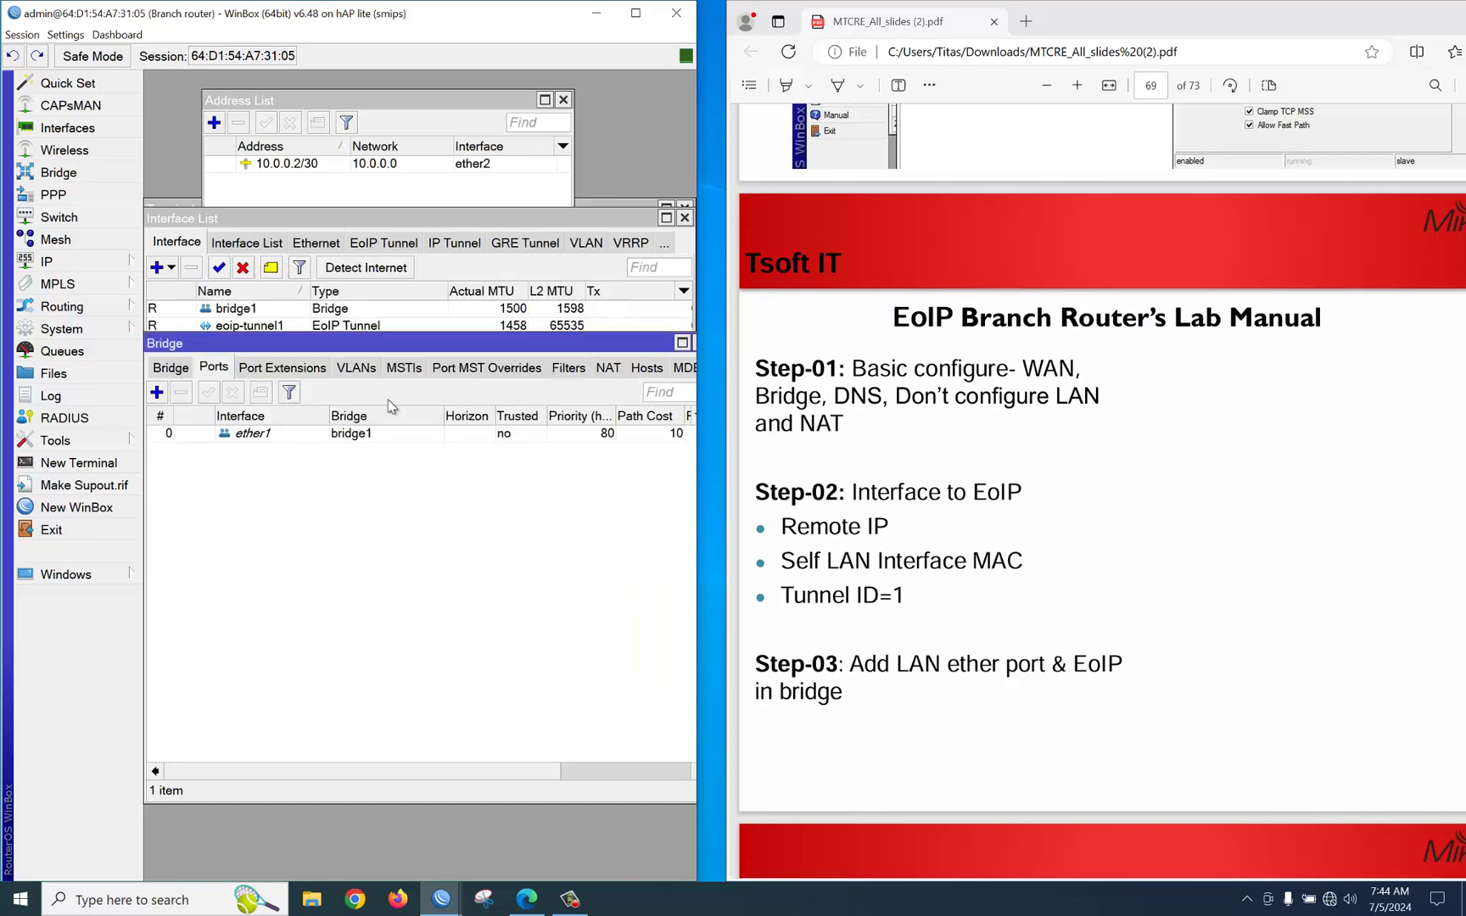
left_click(157, 392)
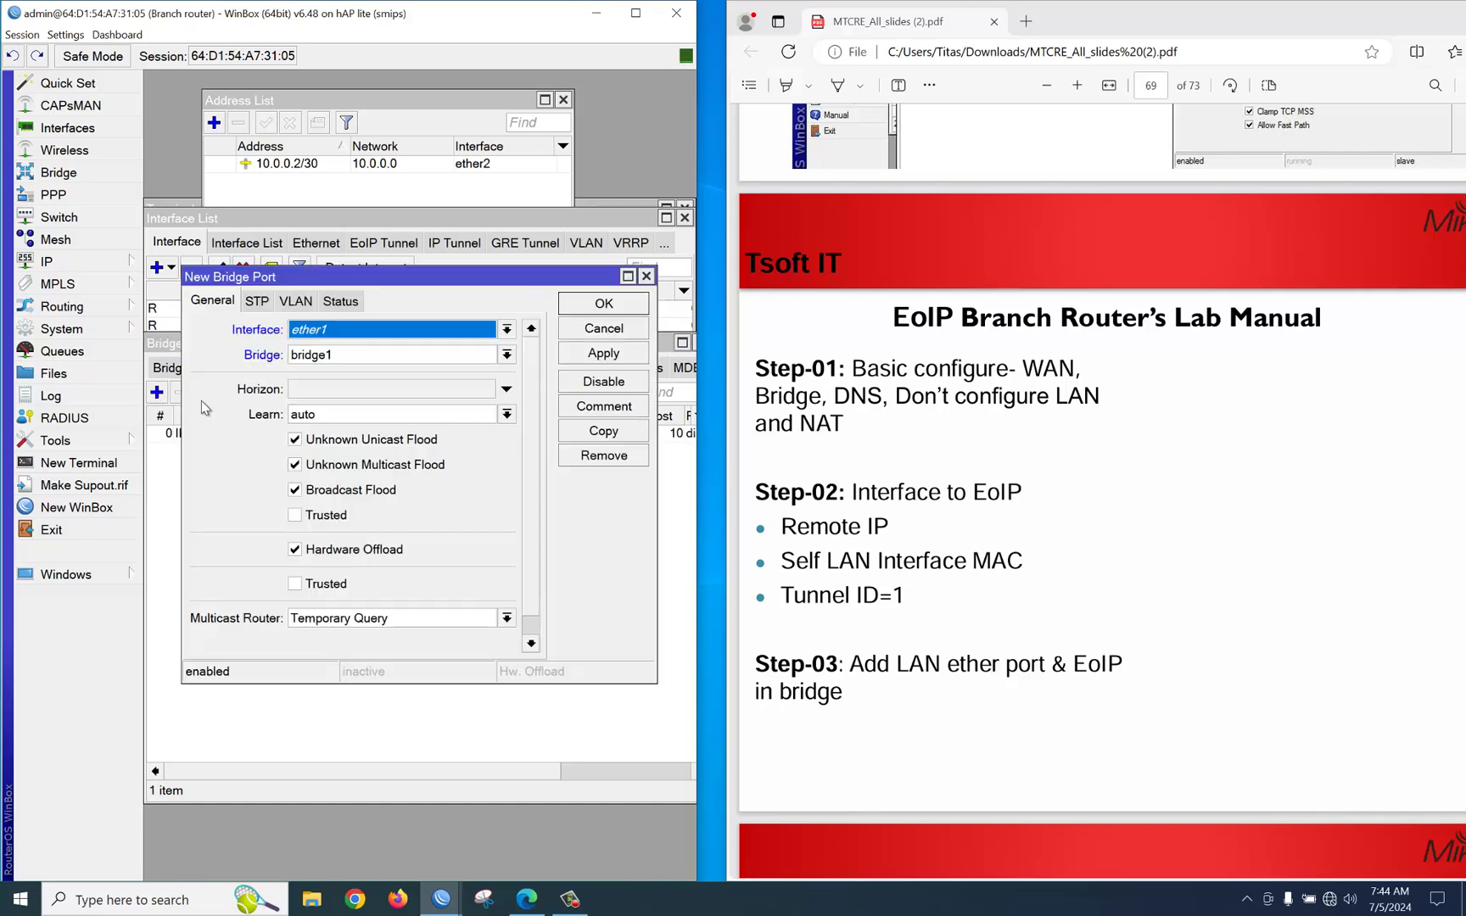
left_click(335, 338)
left_click(388, 382)
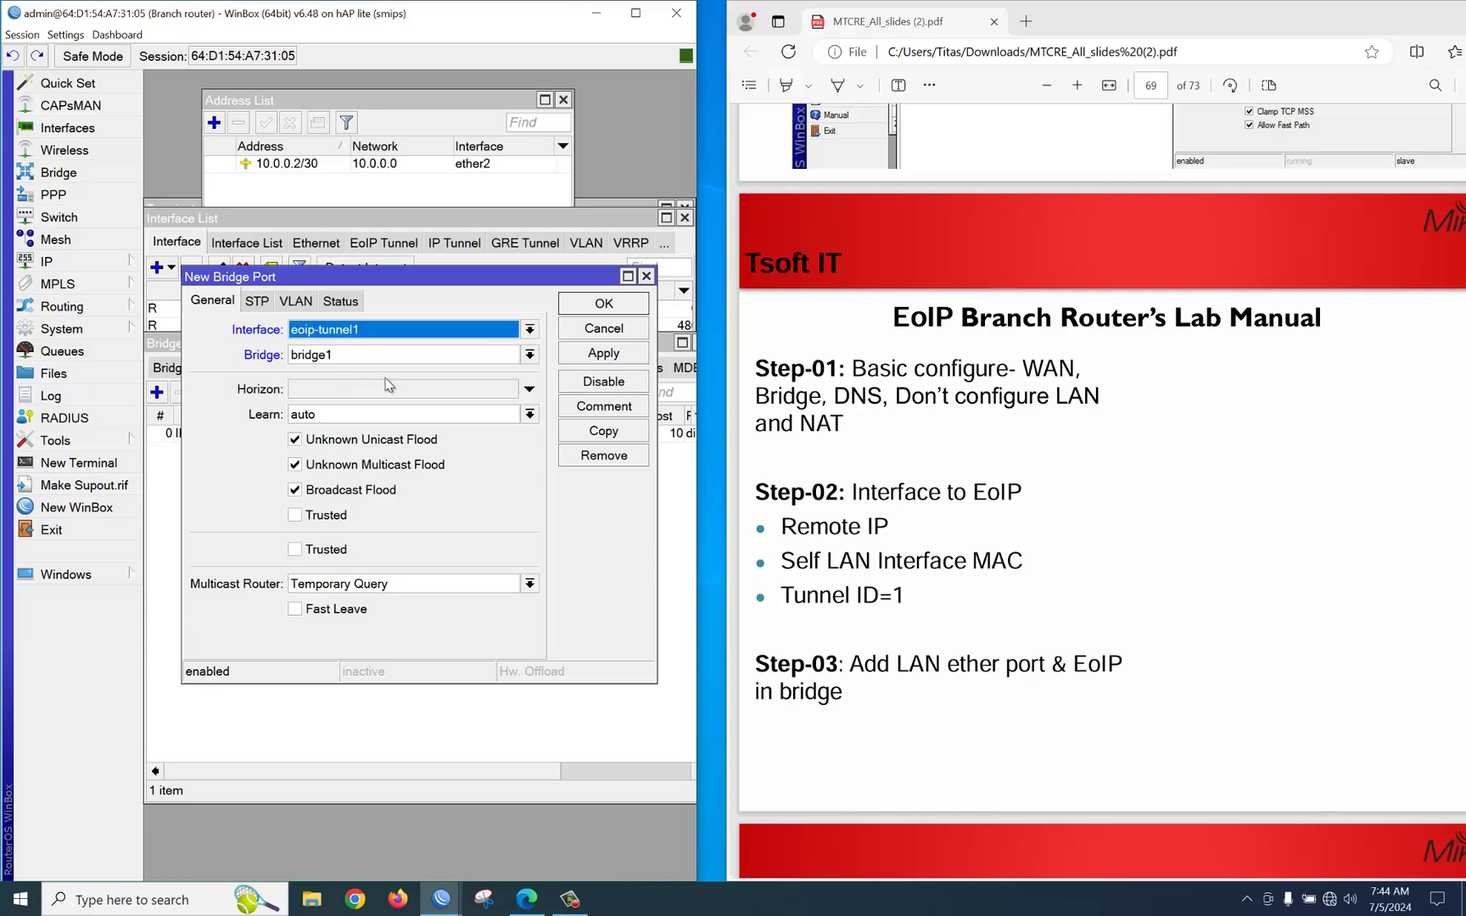
left_click(602, 353)
left_click(611, 307)
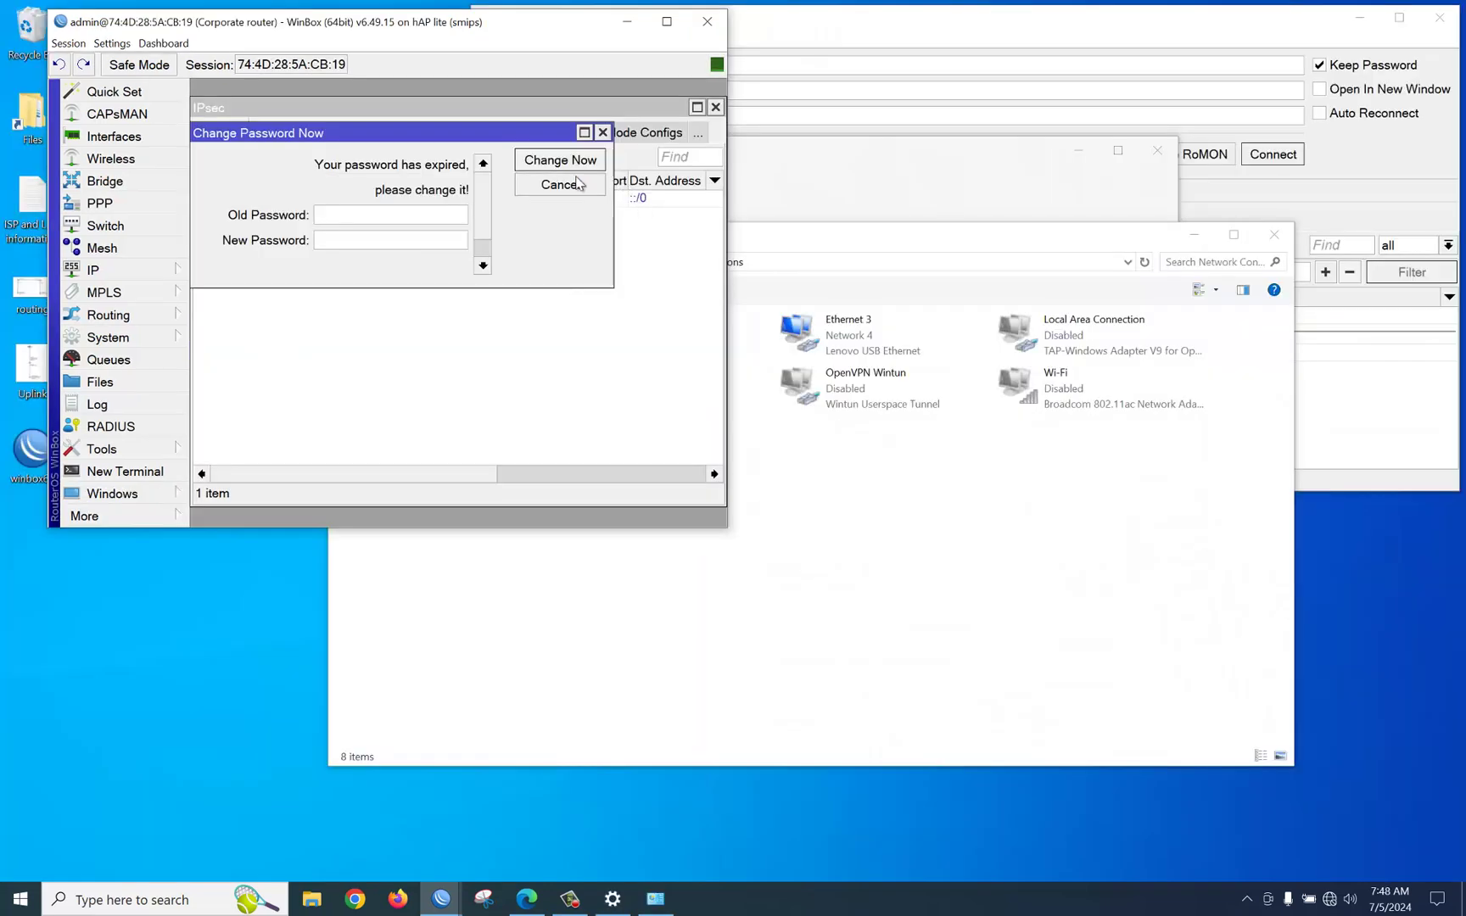
Dismiss the password prompt and show the corporate router's DHCP Server Leases in an enlarged window
left_click(560, 184)
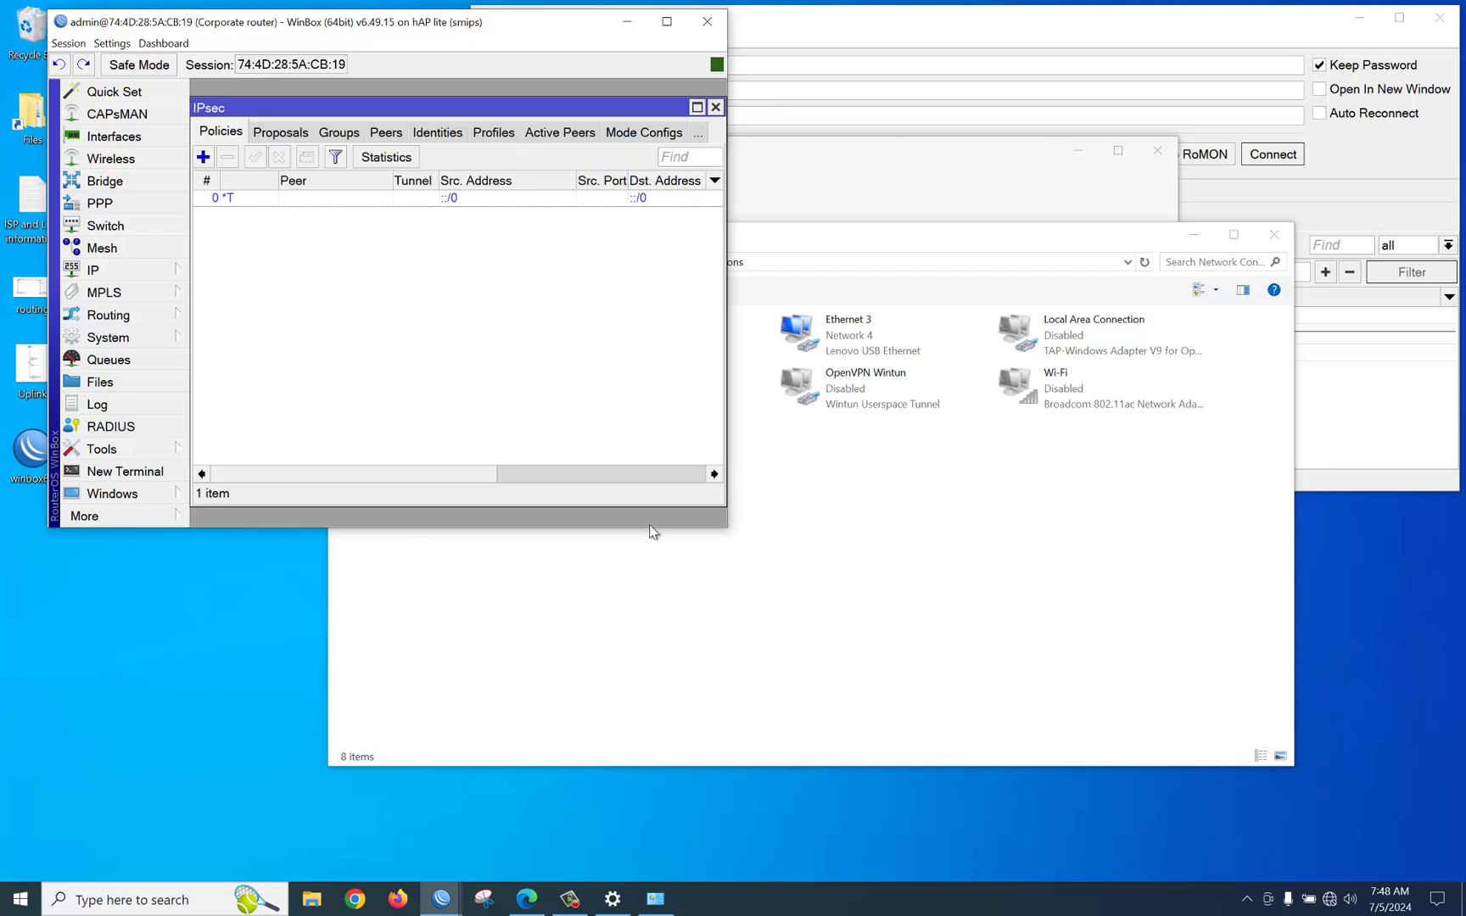
left_click(138, 278)
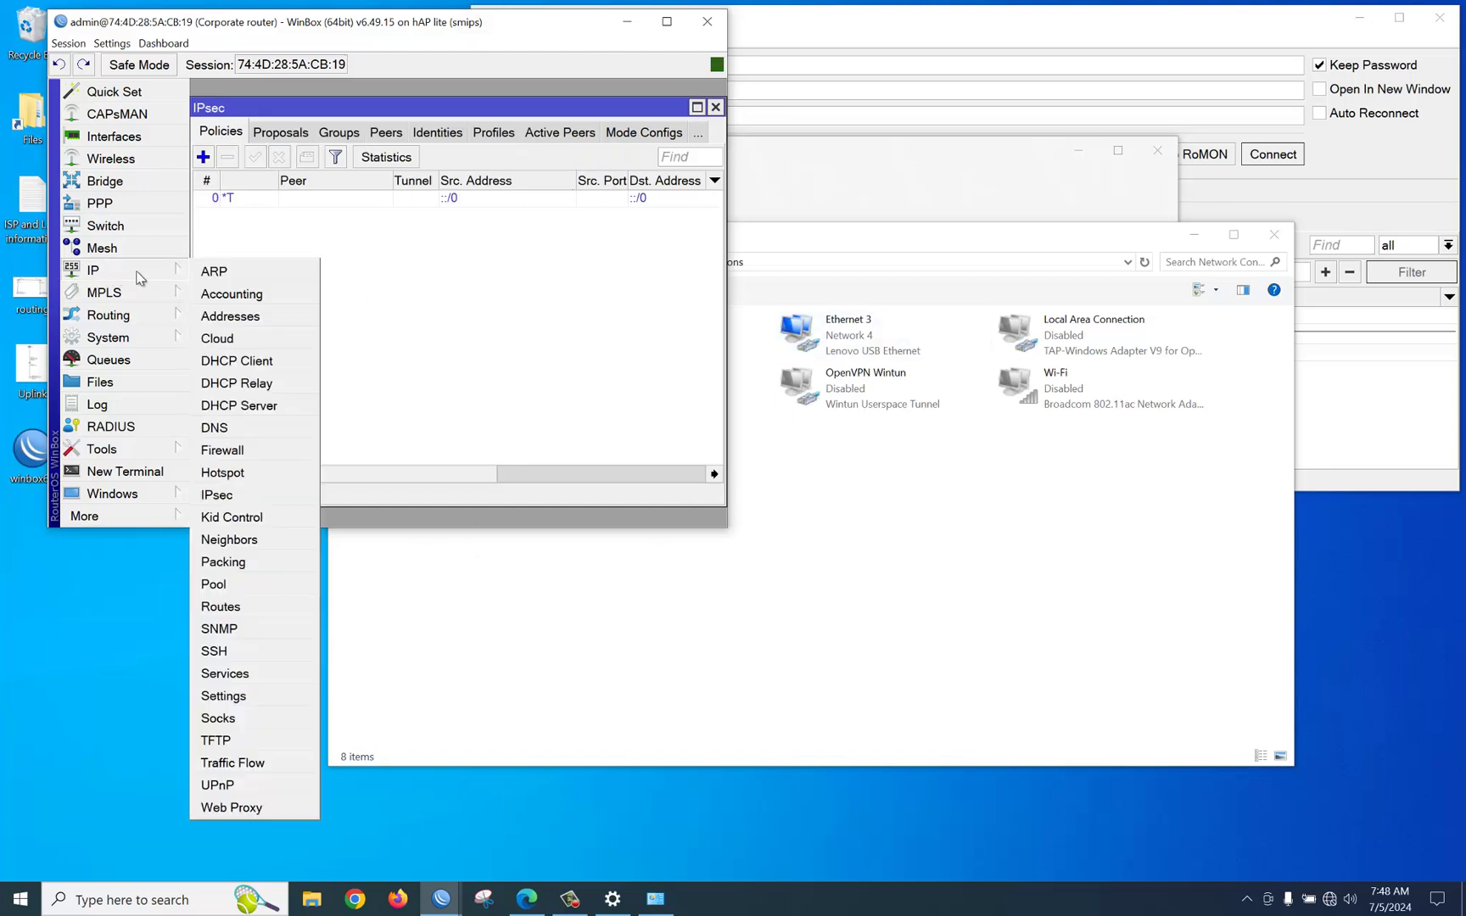
left_click(237, 408)
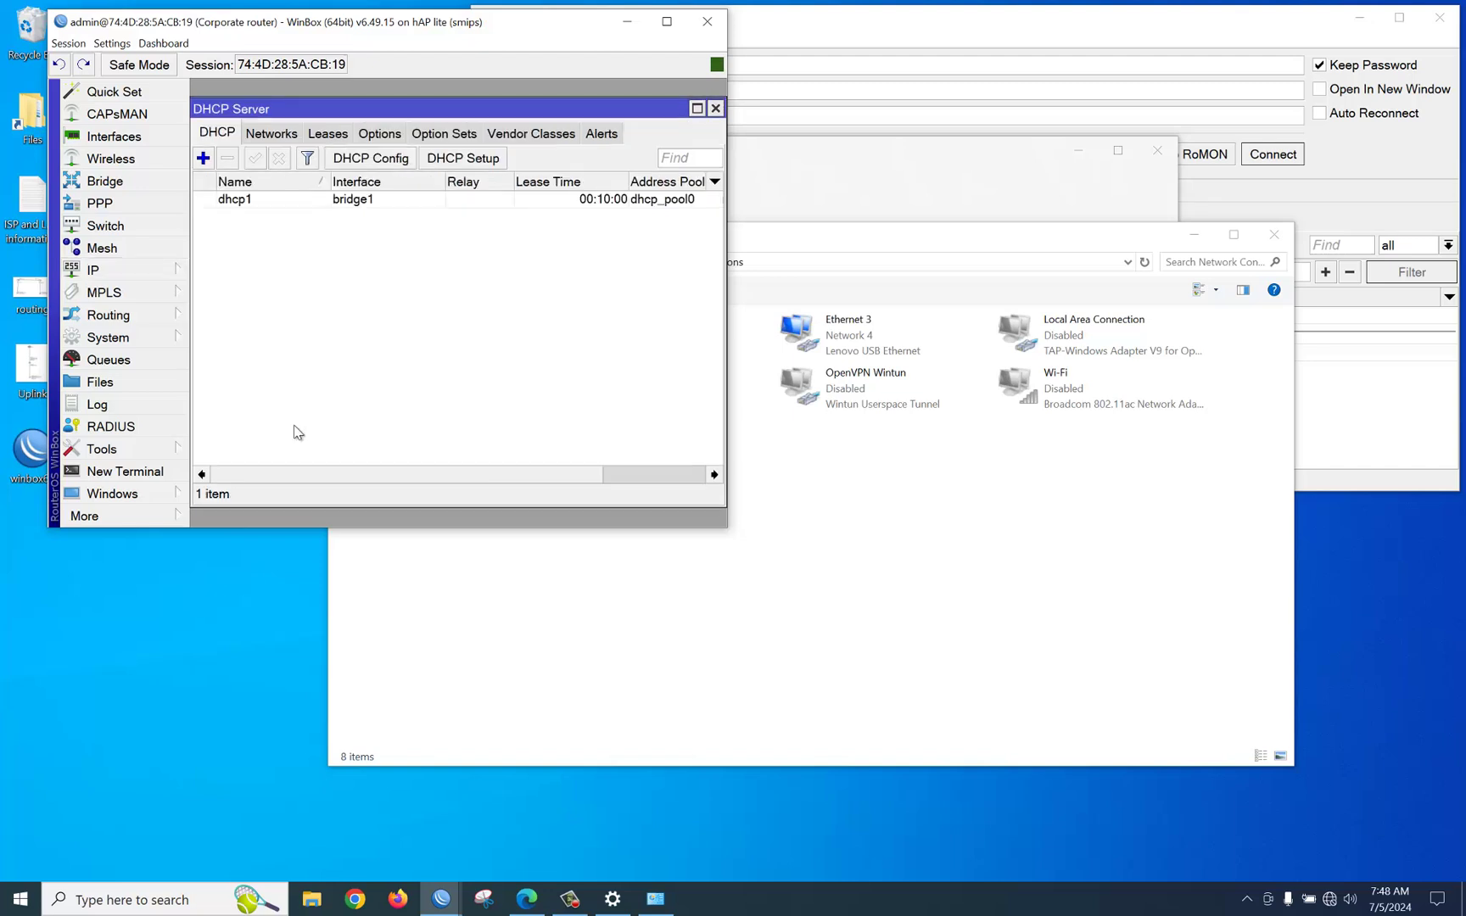
left_click(327, 136)
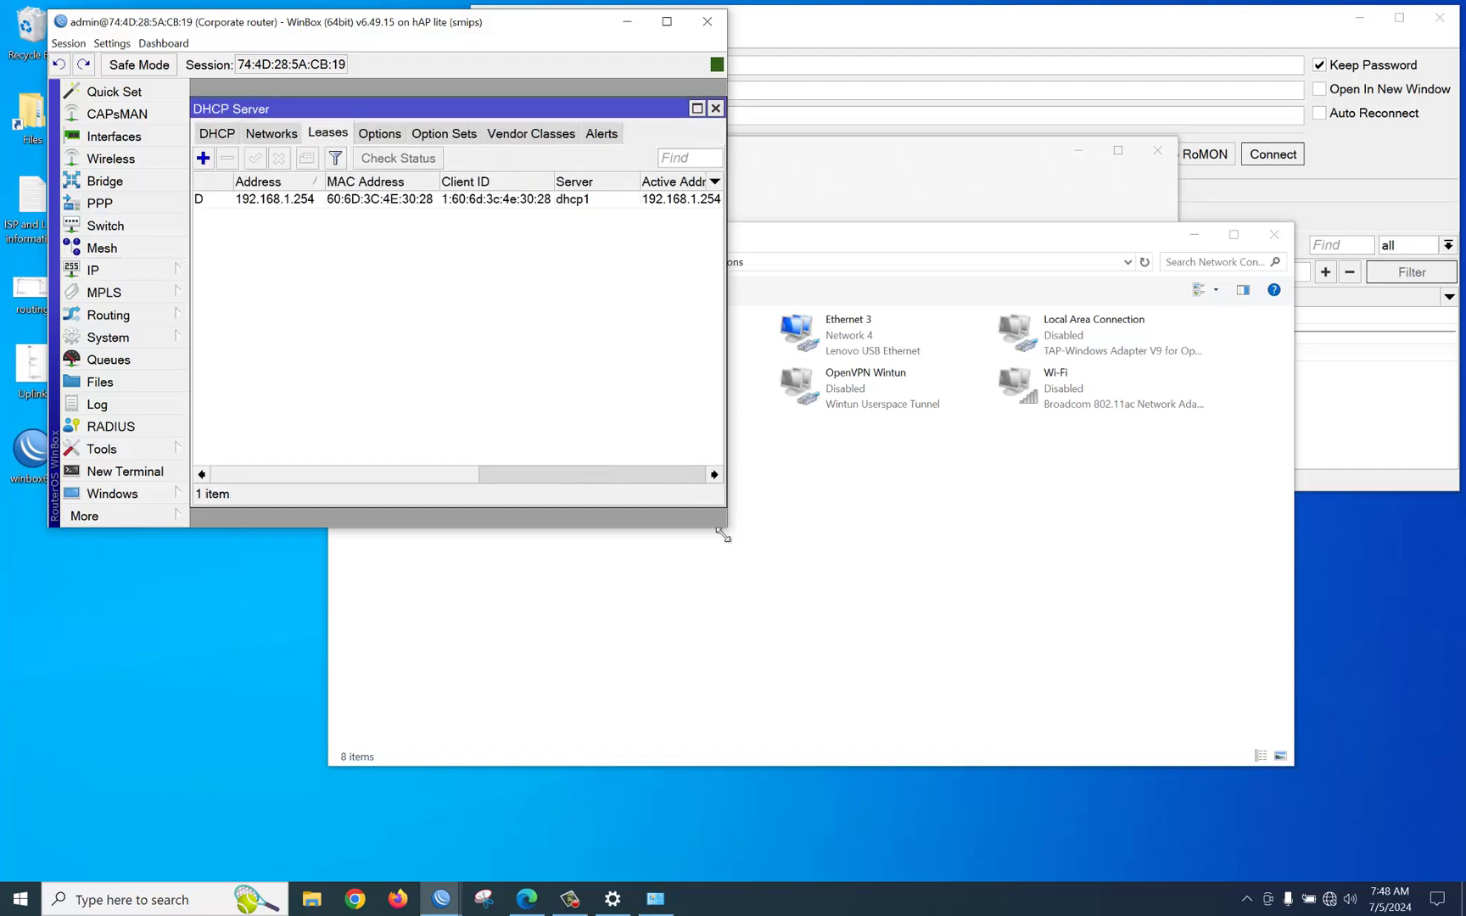
left_click_drag(723, 528, 896, 678)
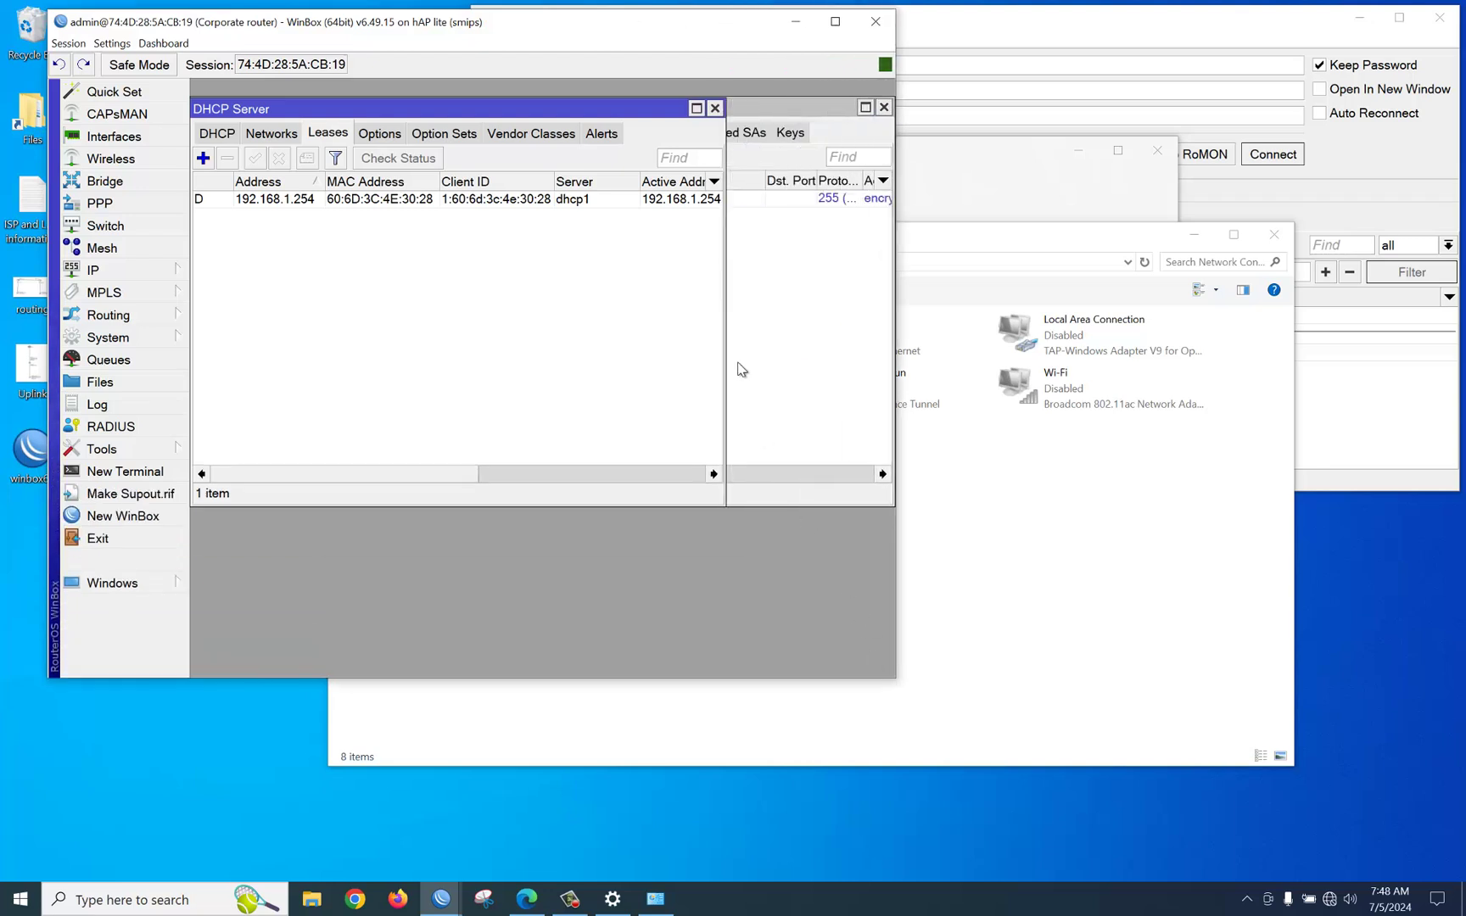
left_click_drag(726, 348, 893, 349)
Check the PC adapter's address details, then bring the lab manual slides forward
left_click(937, 364)
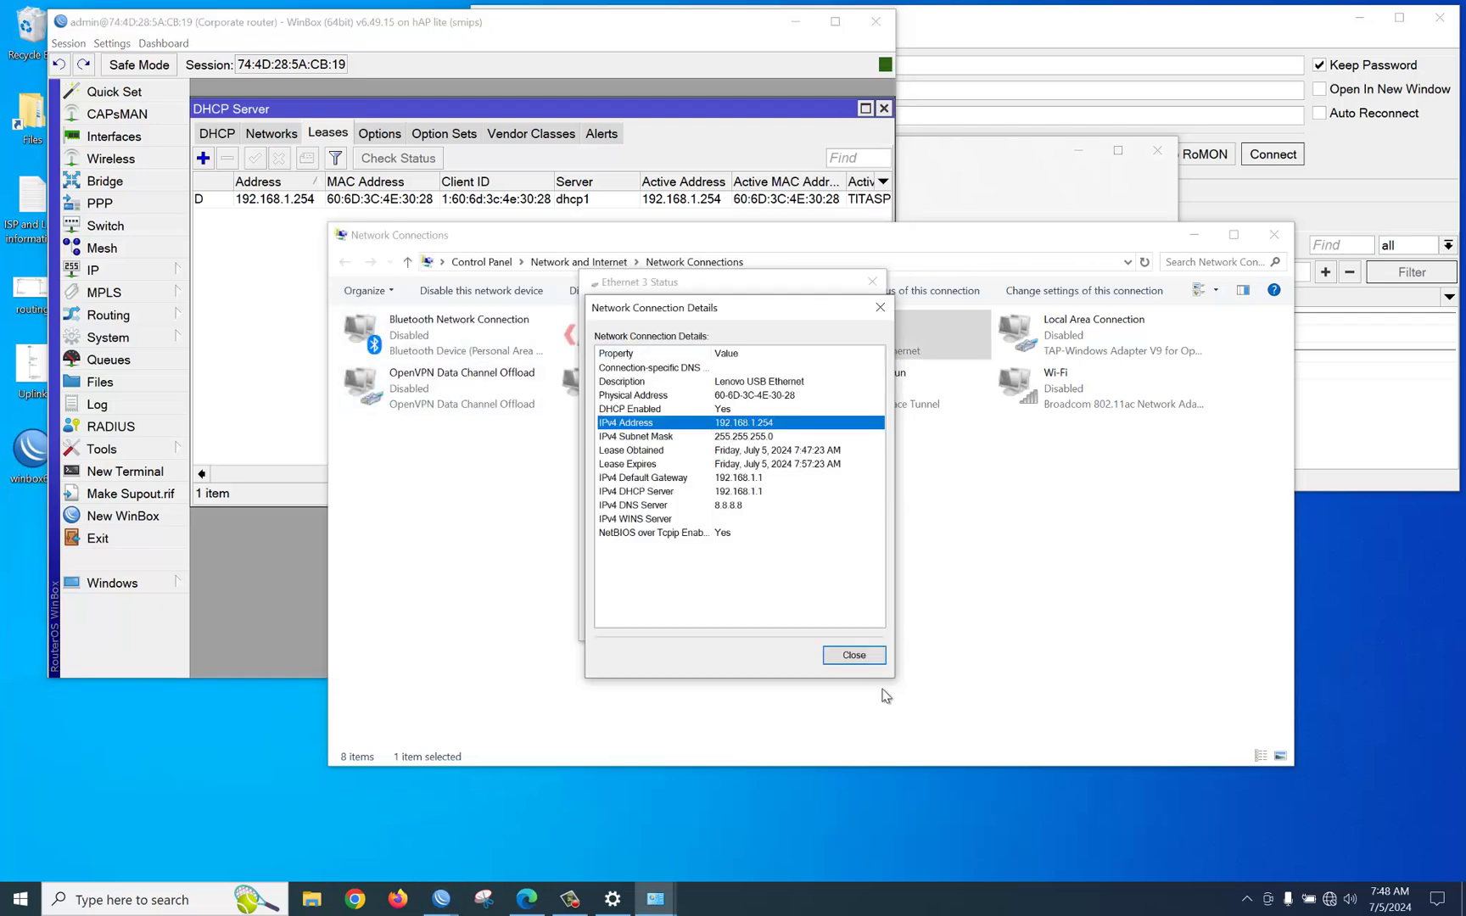
left_click(854, 660)
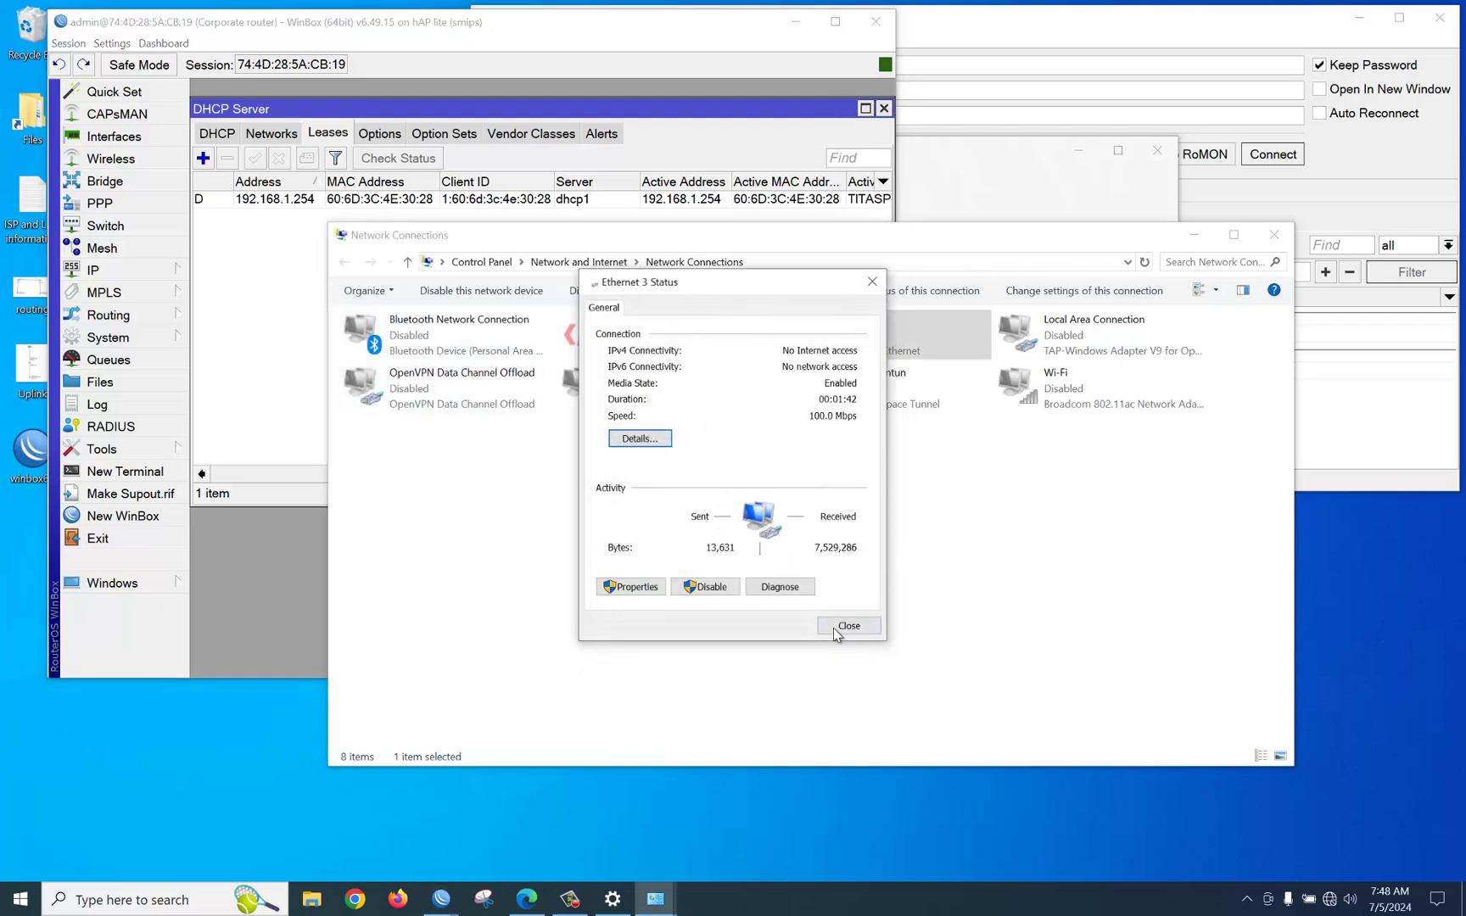
left_click(836, 632)
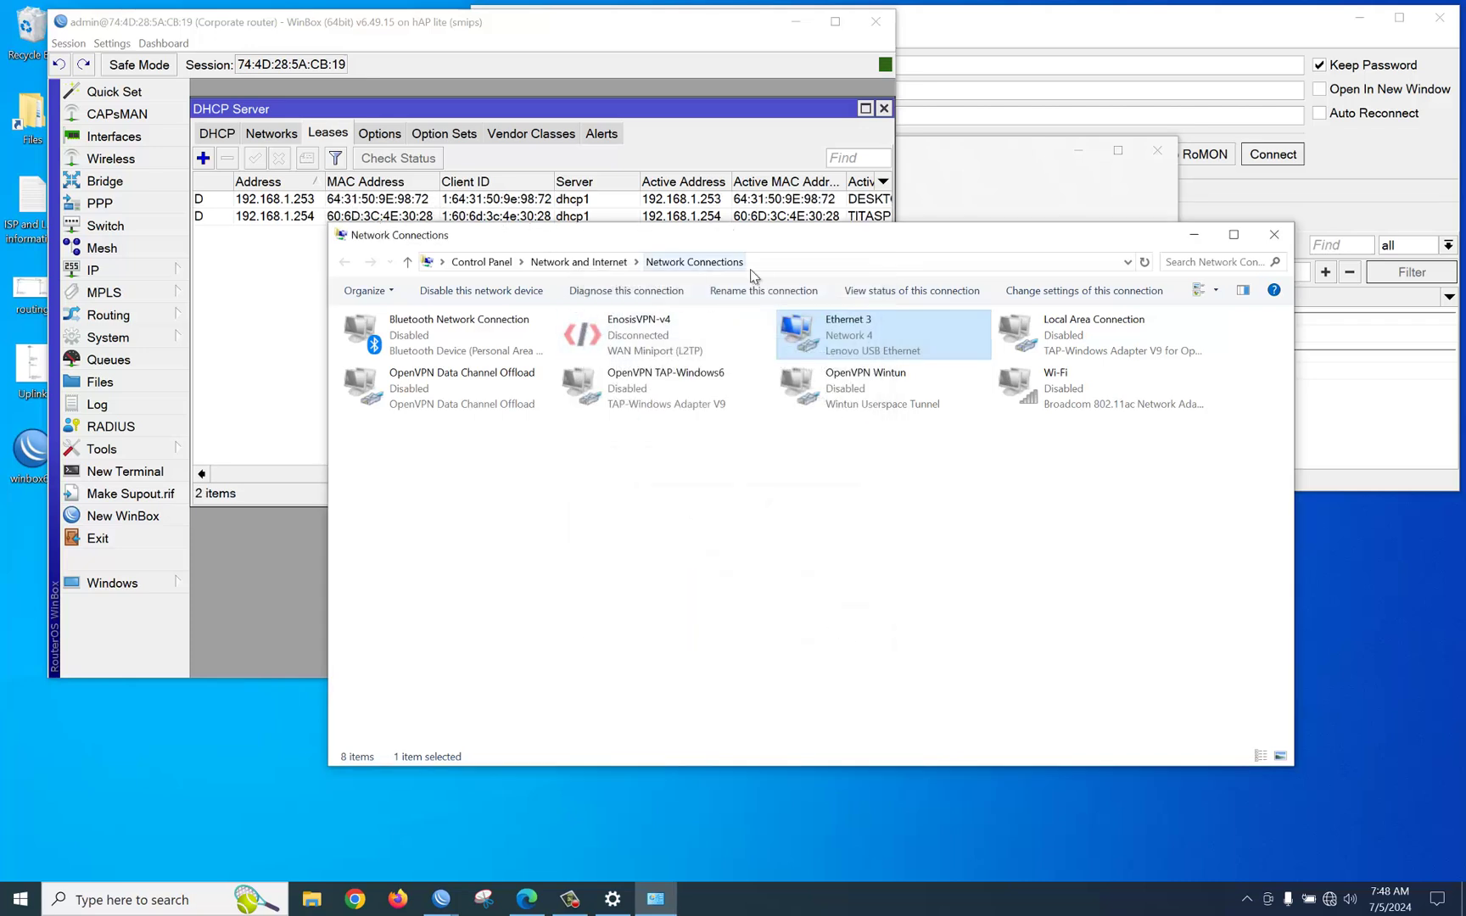
left_click(539, 897)
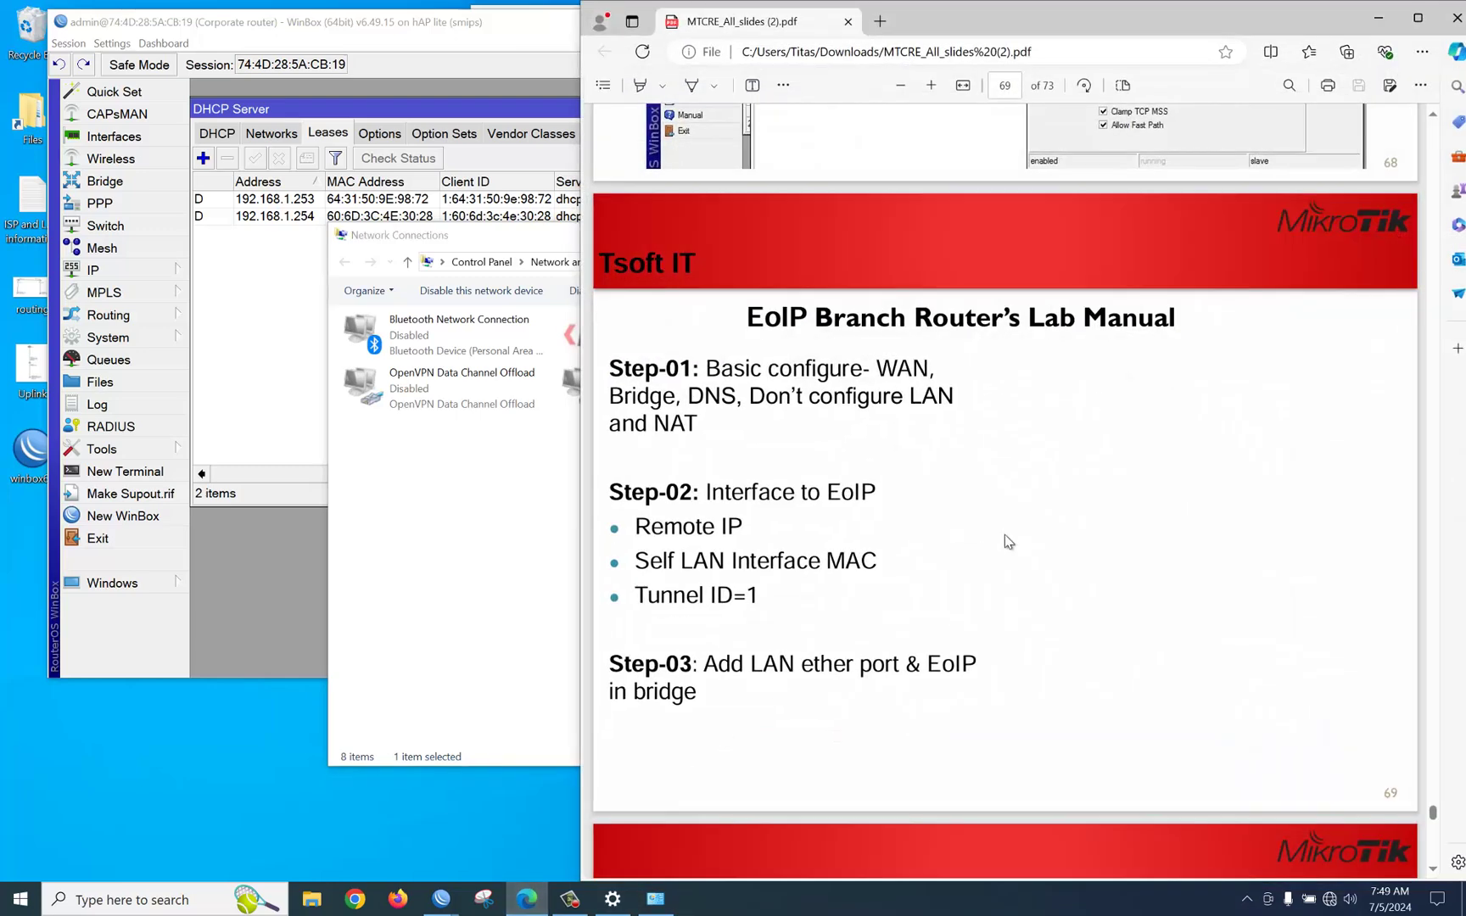
View the branch router's empty DHCP server list, then return to the corporate router's bound leases
scroll(1005, 546, "down", 2)
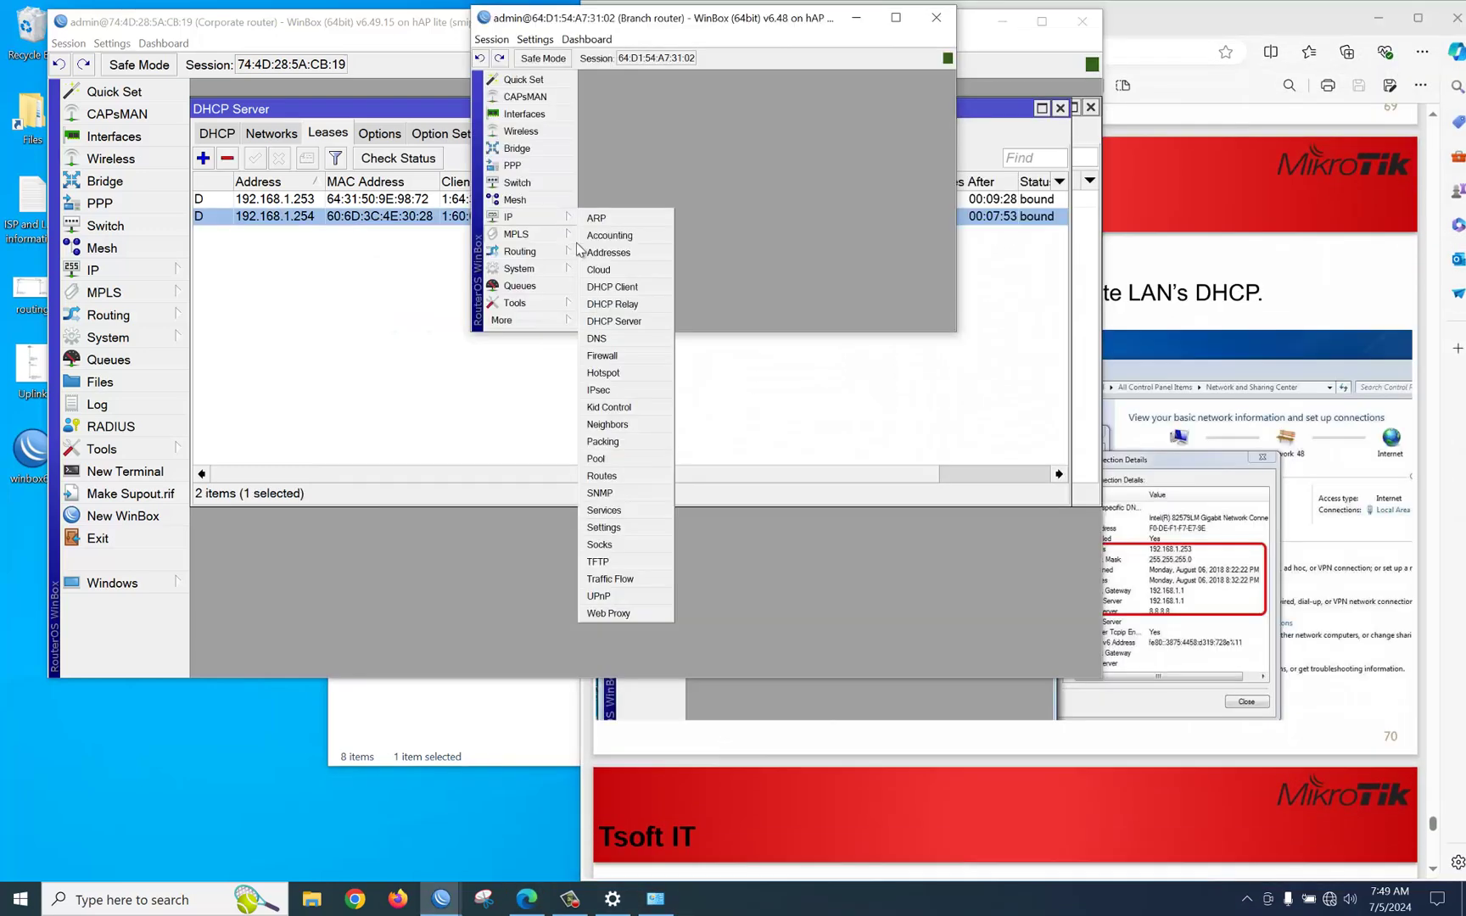
left_click(607, 321)
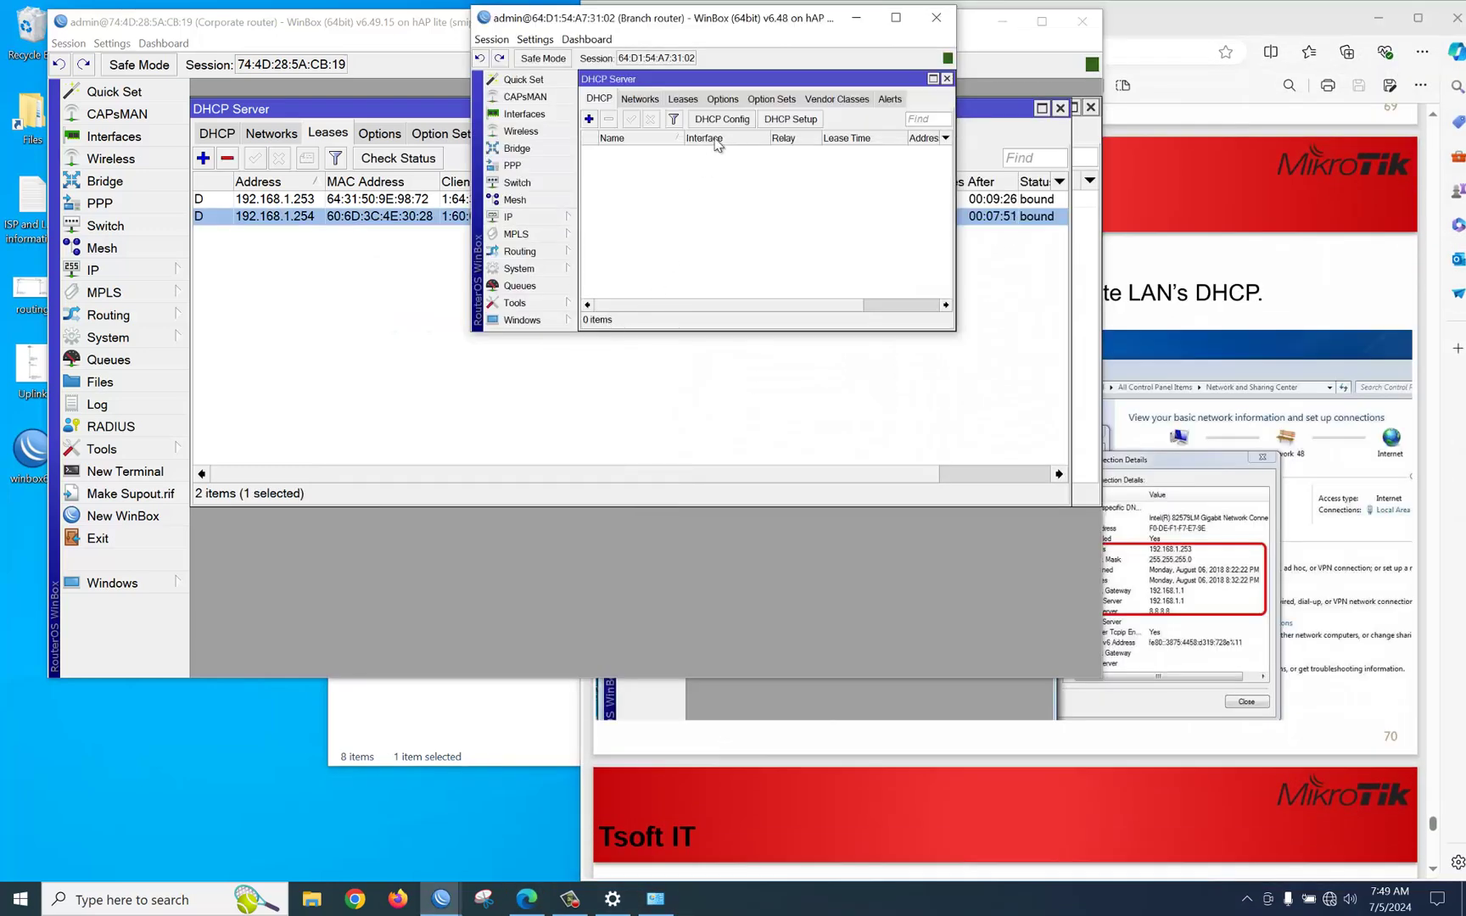
left_click(322, 259)
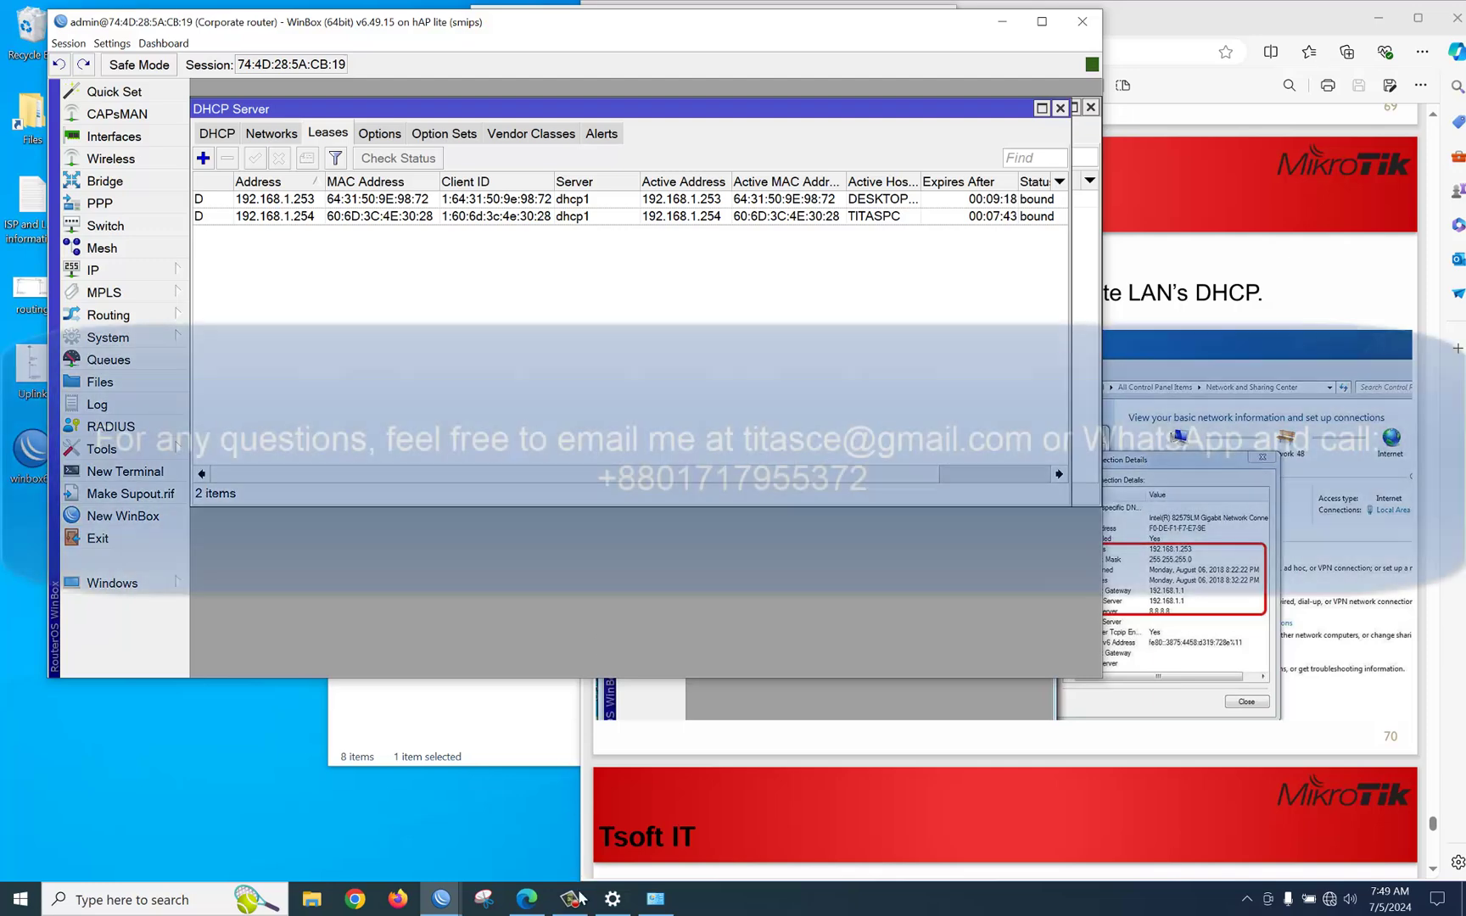